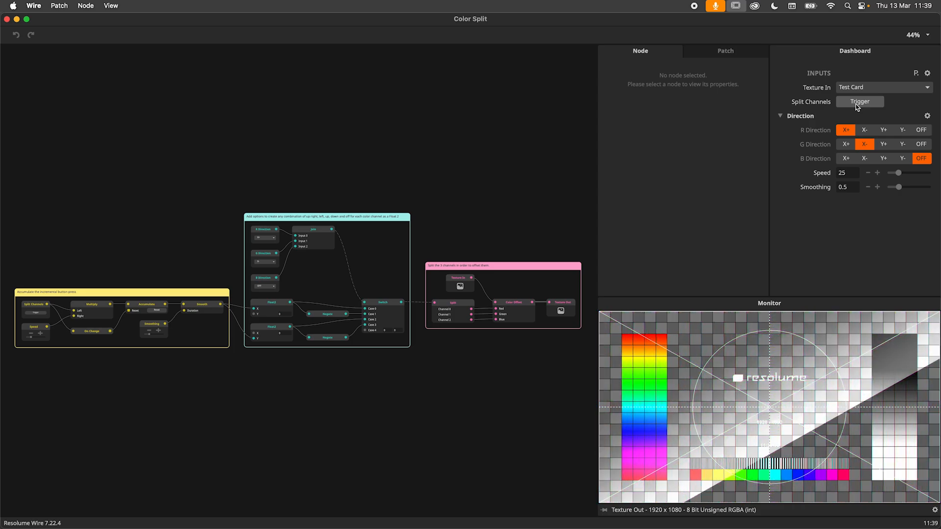
Step: Set the R Direction to Y+, G Direction to X+ and B Direction to X-, triggering Split Channels to test the directions
{"action": "left_click", "coordinate": [858, 102]}
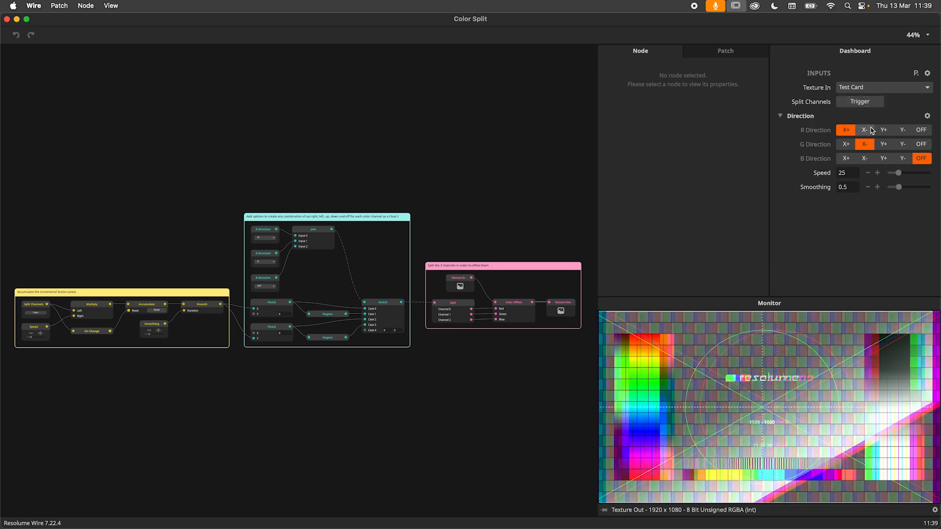
{"action": "left_click", "coordinate": [884, 129]}
{"action": "left_click", "coordinate": [846, 144]}
{"action": "left_click", "coordinate": [850, 102]}
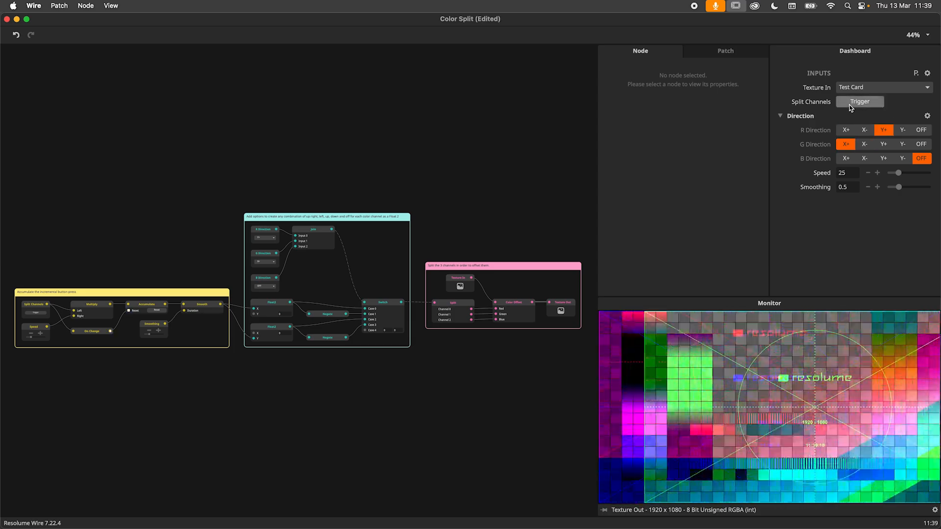
{"action": "left_click", "coordinate": [865, 158]}
{"action": "left_click", "coordinate": [865, 102]}
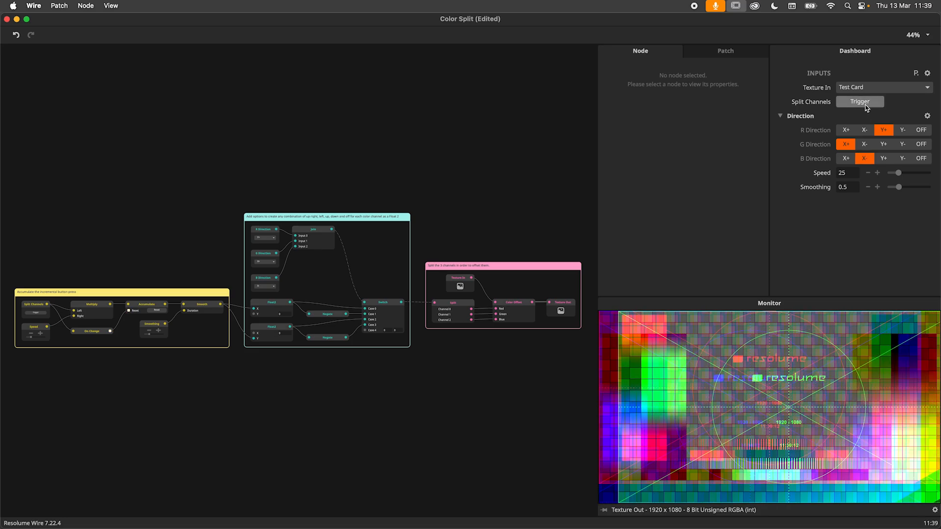
{"action": "left_click", "coordinate": [866, 106]}
{"action": "left_click", "coordinate": [866, 107]}
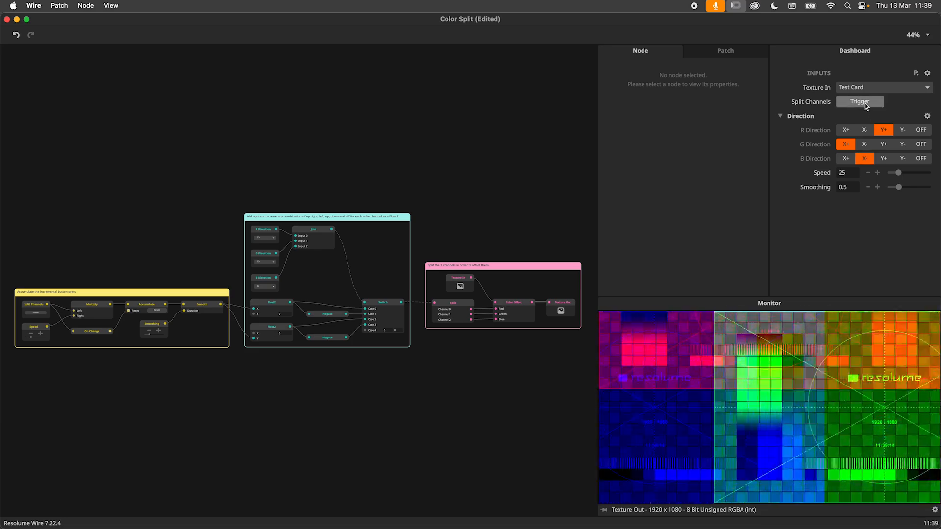
{"action": "left_click", "coordinate": [866, 107]}
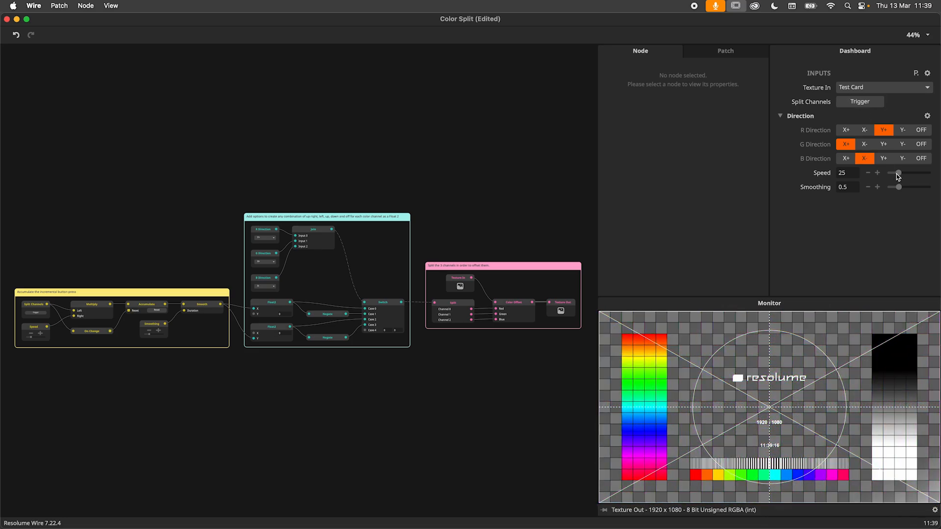
Step: Lower the Speed to 8 and trigger Split Channels repeatedly to test the smaller offset steps
{"action": "left_click", "coordinate": [858, 108]}
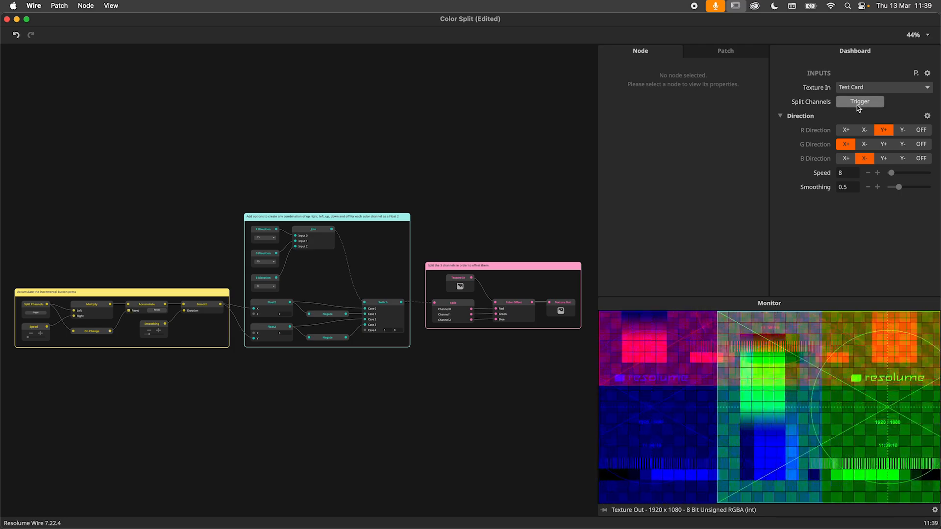
{"action": "left_click", "coordinate": [859, 109]}
{"action": "left_click", "coordinate": [858, 109]}
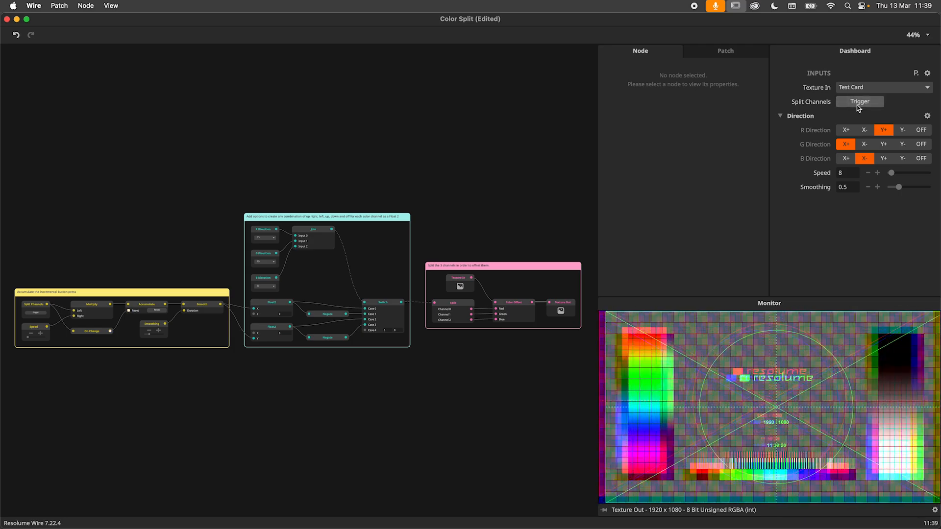
{"action": "left_click", "coordinate": [859, 108]}
{"action": "left_click", "coordinate": [859, 109]}
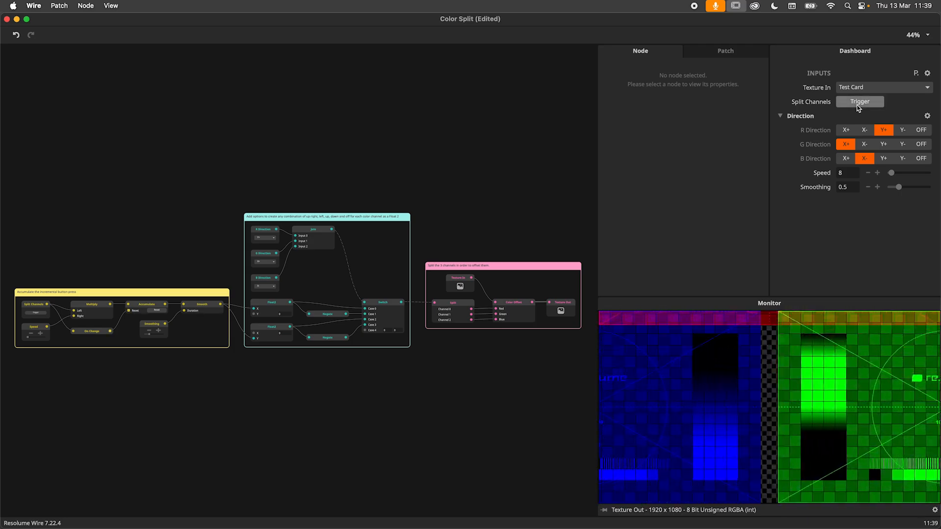
{"action": "left_click", "coordinate": [859, 108]}
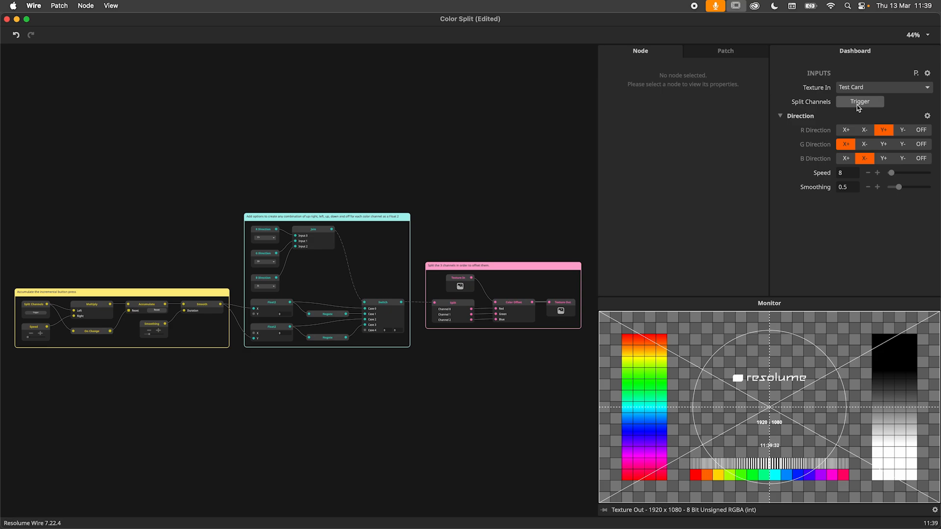
{"action": "left_click", "coordinate": [858, 108]}
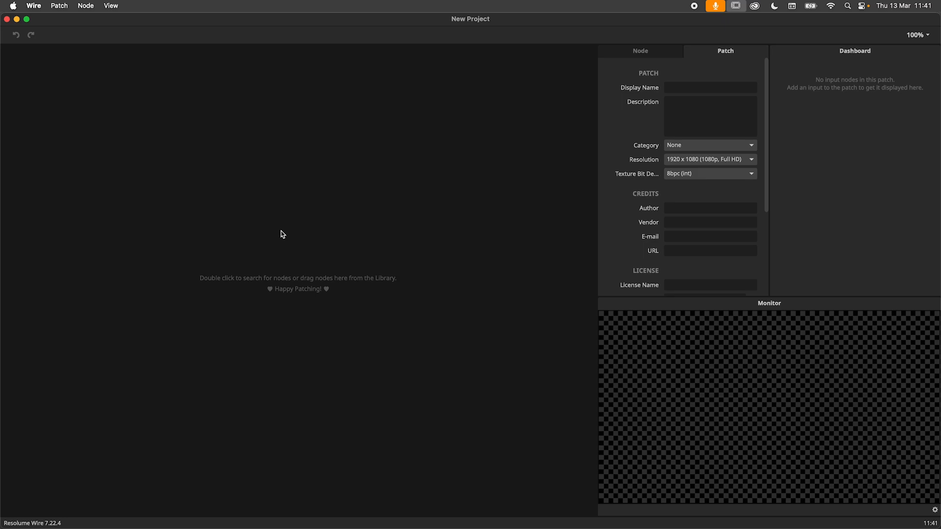
Step: Add a Bool In node to the new, empty patch
{"action": "double_click", "coordinate": [250, 255]}
{"action": "type", "text": "boo"}
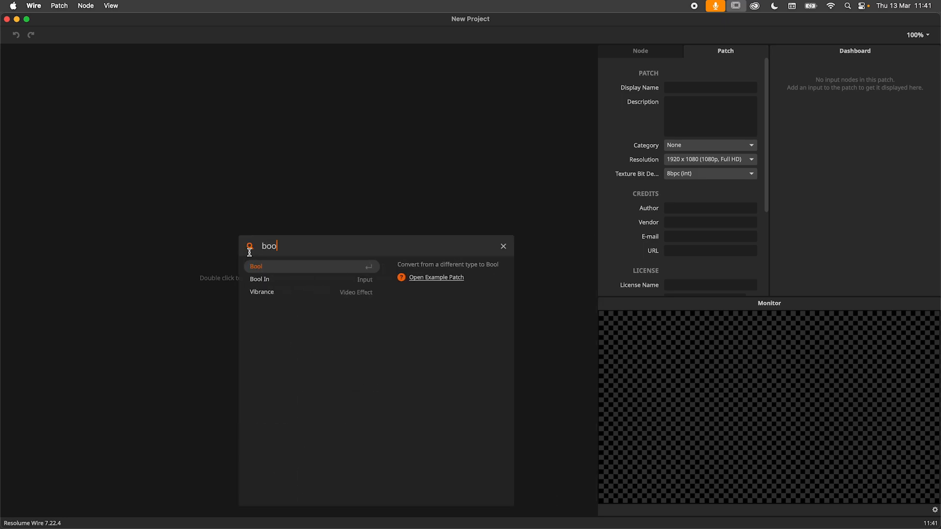
{"action": "key", "text": "Return"}
{"action": "left_click_drag", "start_coordinate": [250, 255], "coordinate": [200, 252]}
{"action": "mouse_move", "coordinate": [247, 256]}
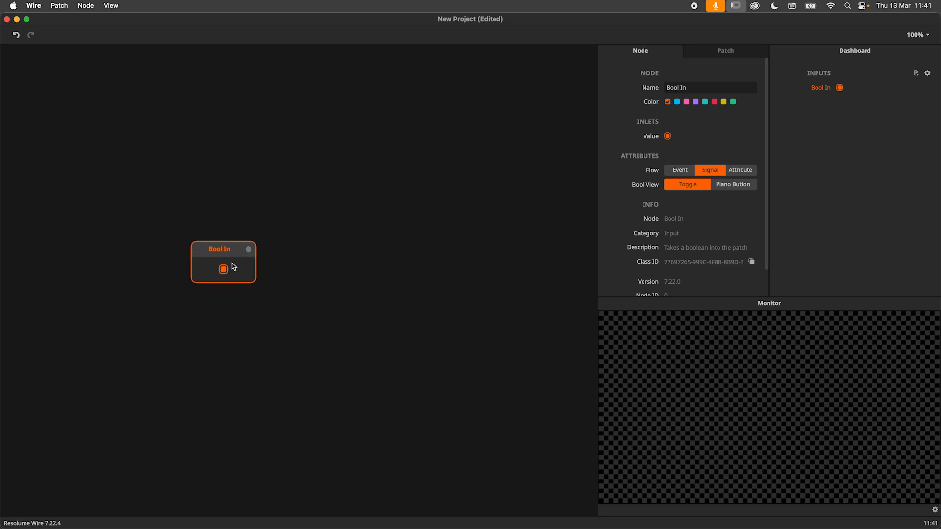
Step: Set the Bool In node's Bool View to Piano Button and move the node left to make room beside it
{"action": "left_click", "coordinate": [728, 190]}
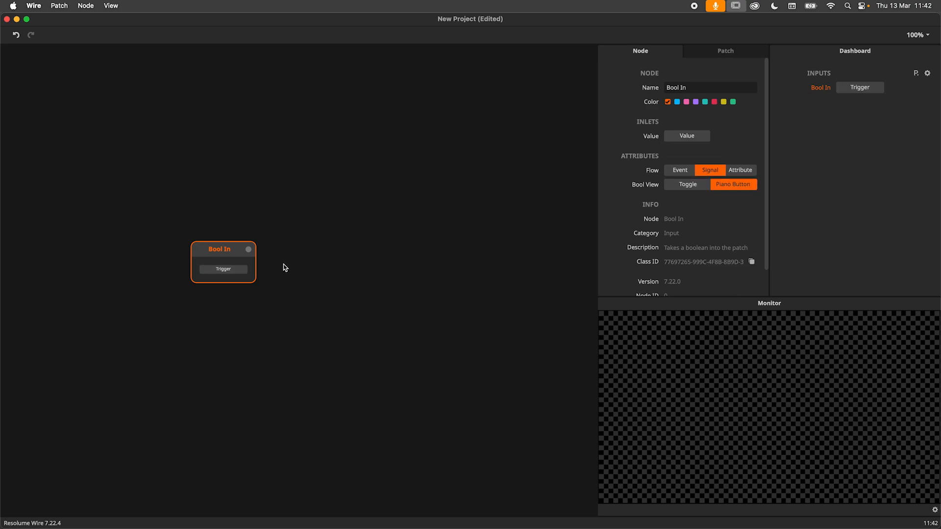
{"action": "left_click", "coordinate": [244, 273]}
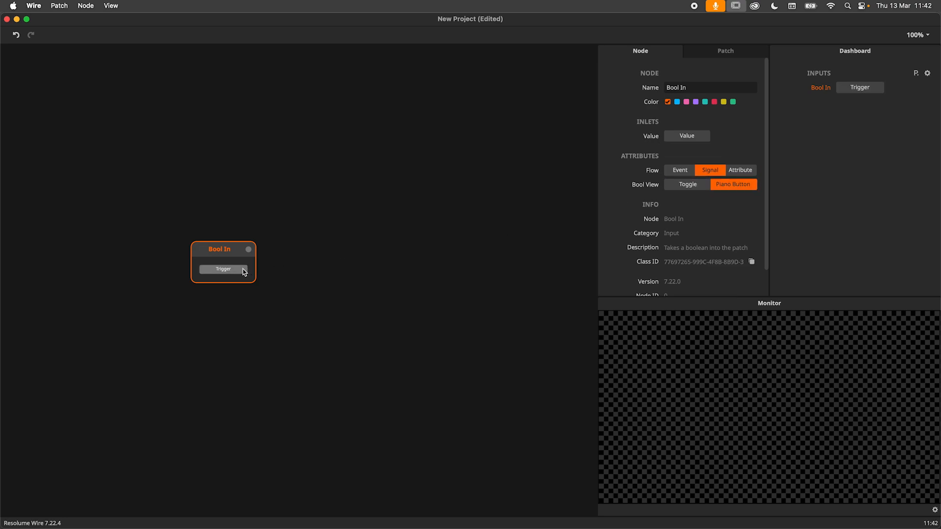
{"action": "left_click_drag", "start_coordinate": [235, 258], "coordinate": [202, 260]}
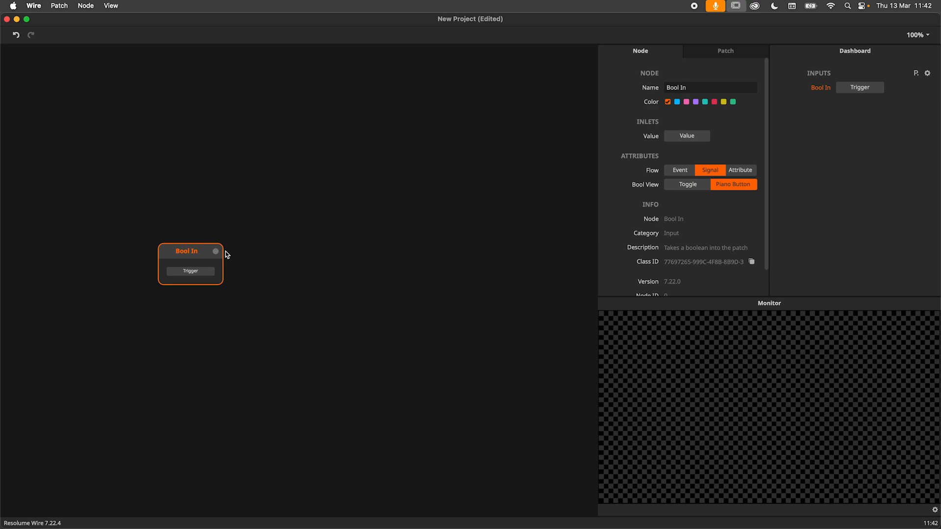
{"action": "mouse_move", "coordinate": [221, 253]}
Step: Add an Accumulate node beside Bool In, with the Bool In output wired to its input, and trigger Bool In
{"action": "double_click", "coordinate": [256, 247]}
{"action": "type", "text": "acc"}
{"action": "left_click", "coordinate": [282, 265]}
{"action": "left_click_drag", "start_coordinate": [303, 247], "coordinate": [318, 252]}
{"action": "mouse_move", "coordinate": [352, 258]}
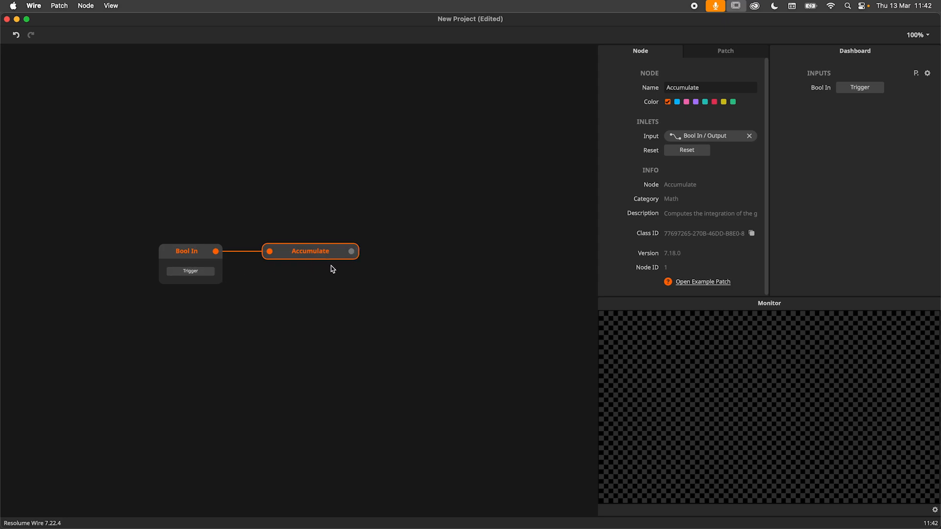
{"action": "left_click", "coordinate": [209, 272]}
Step: Add a String node fed by the Accumulate output
{"action": "left_click_drag", "start_coordinate": [357, 256], "coordinate": [404, 282]}
{"action": "type", "text": "str"}
{"action": "key", "text": "Return"}
{"action": "left_click_drag", "start_coordinate": [480, 312], "coordinate": [411, 295]}
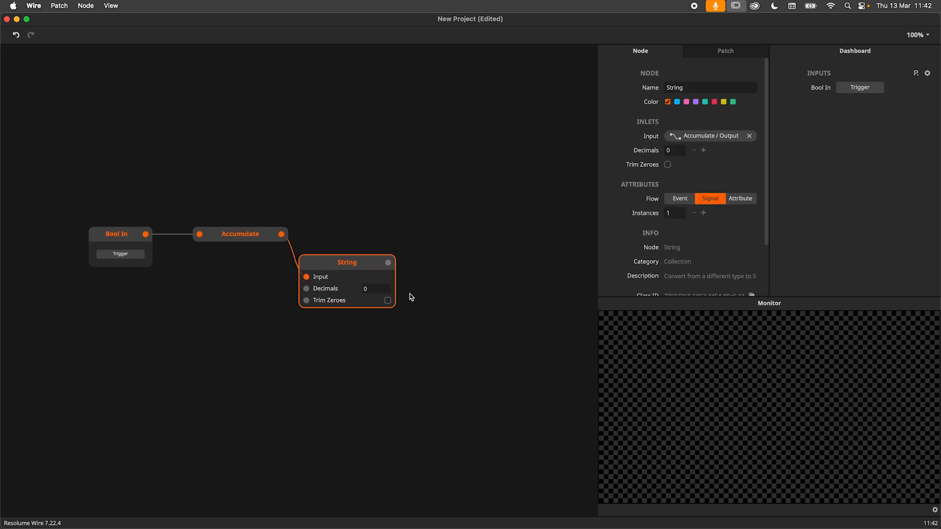
Step: Add a Text Render node fed by the String output to display the accumulated value
{"action": "left_click_drag", "start_coordinate": [390, 262], "coordinate": [405, 266]}
{"action": "type", "text": "text"}
{"action": "left_click", "coordinate": [378, 284]}
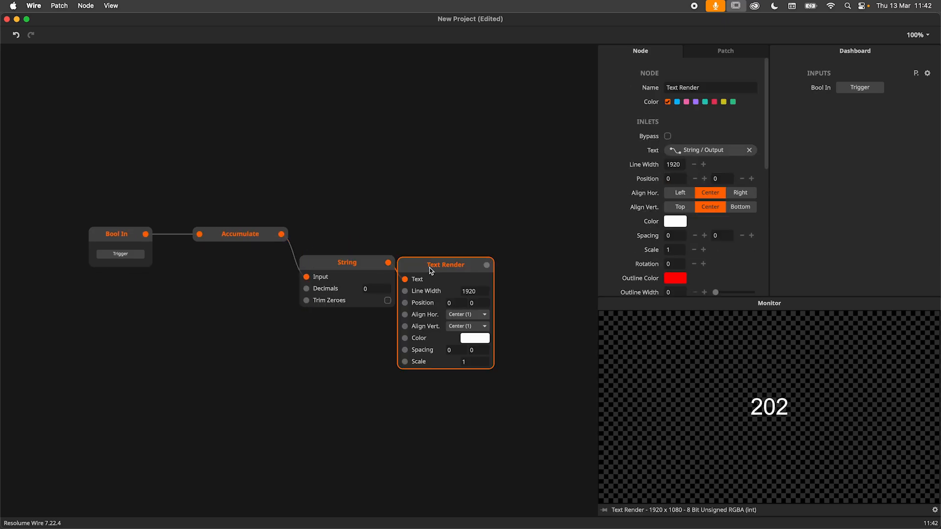
Step: Reset the Accumulate node and hold the Bool In trigger to accumulate values again
{"action": "left_click", "coordinate": [258, 236]}
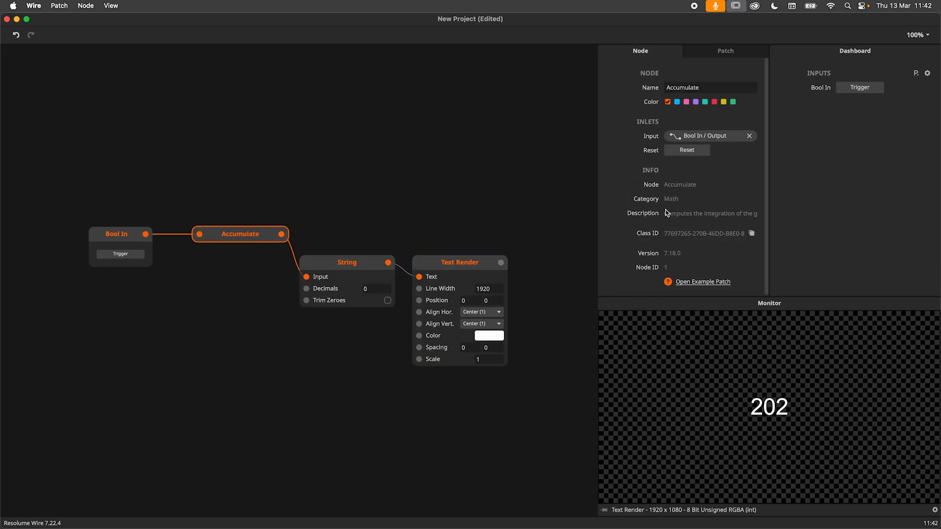
{"action": "left_click", "coordinate": [687, 150]}
{"action": "left_click", "coordinate": [123, 254]}
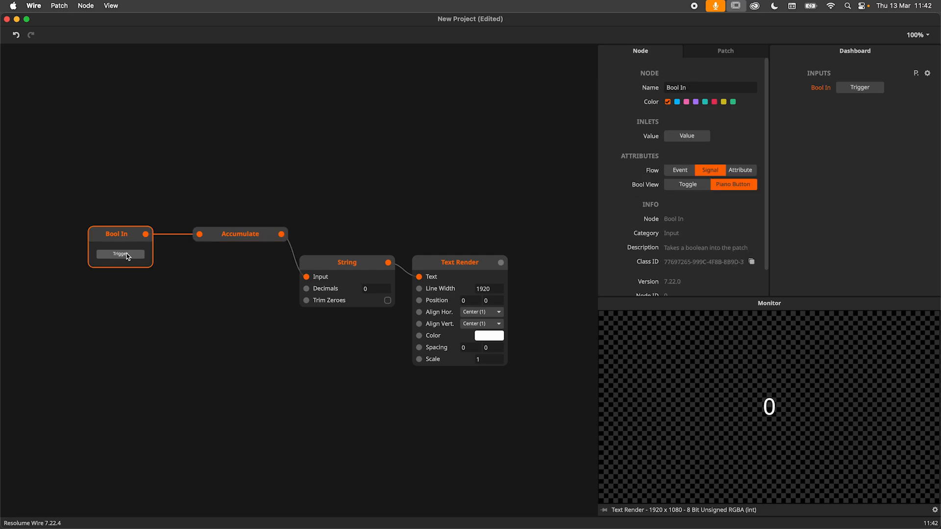
{"action": "left_click_drag", "start_coordinate": [125, 255], "coordinate": [127, 257]}
Step: Select all the nodes and automatically arrange them in a tidy row
{"action": "key", "text": "super+a"}
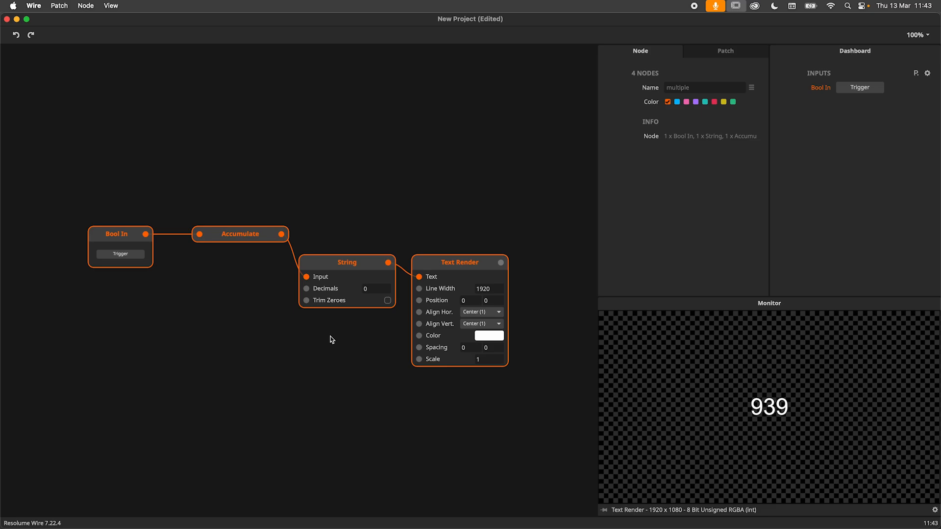
{"action": "key", "text": "super+l"}
{"action": "left_click", "coordinate": [334, 348]}
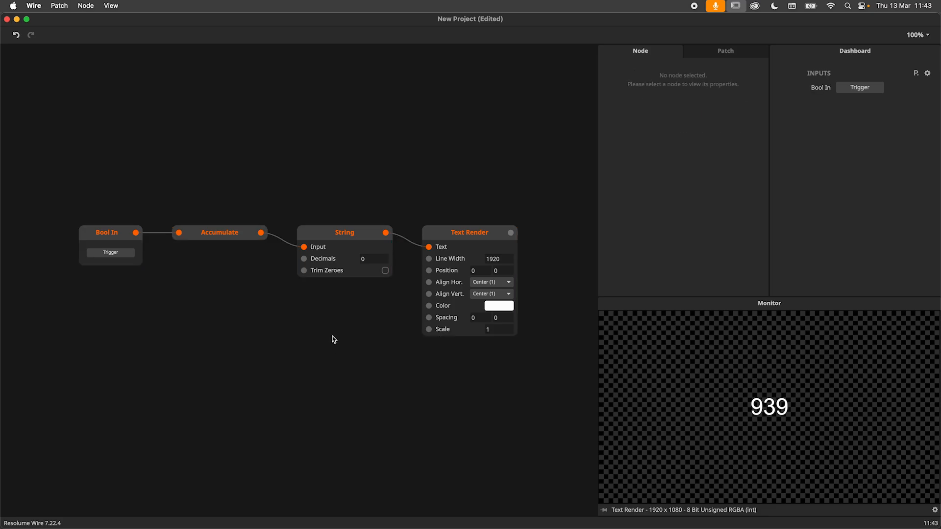
Step: Add a Metaballs node and place it above the Text Render node
{"action": "scroll", "coordinate": [348, 338], "scroll_direction": "up", "scroll_amount": 3}
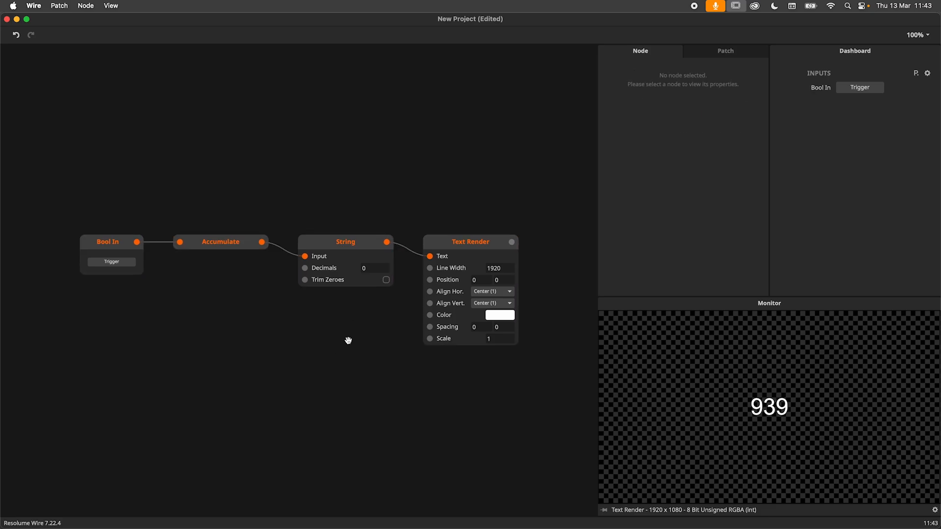
{"action": "double_click", "coordinate": [420, 209]}
{"action": "type", "text": "meta"}
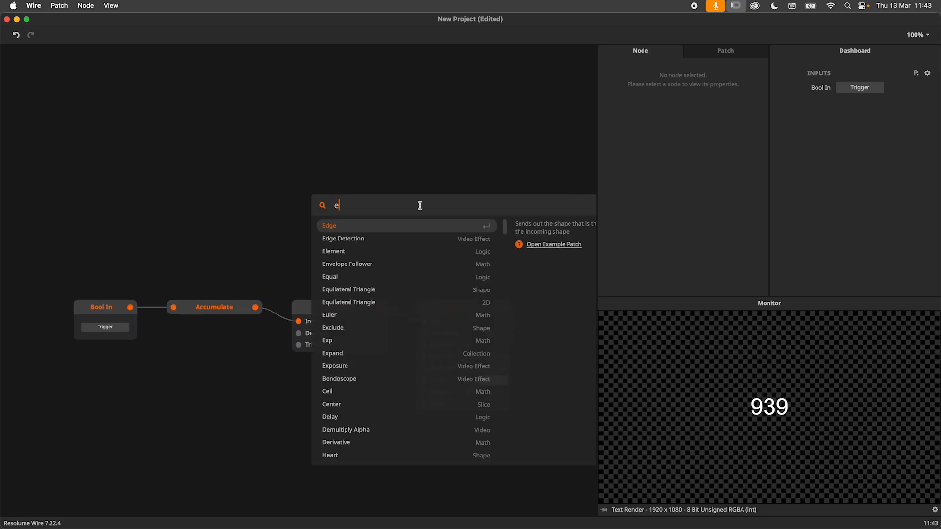
{"action": "key", "text": "Down"}
{"action": "key", "text": "Return"}
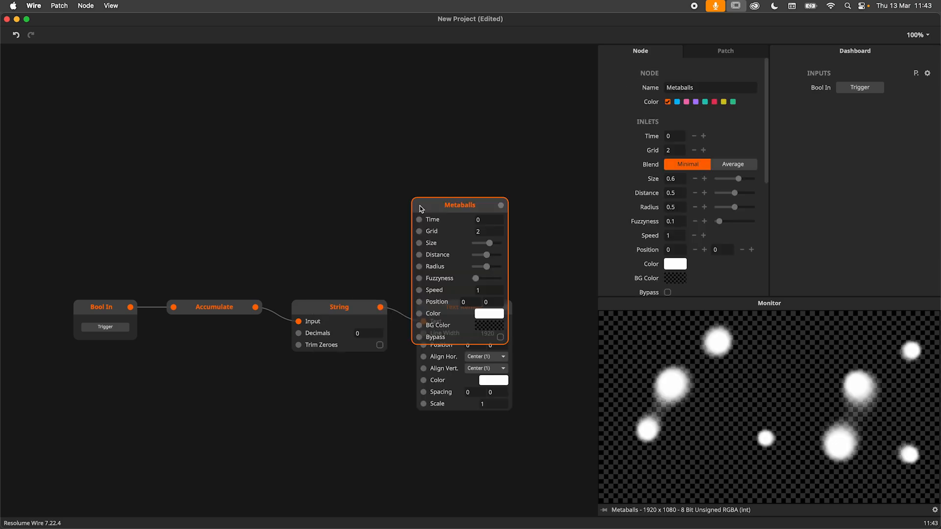
{"action": "left_click_drag", "start_coordinate": [420, 209], "coordinate": [426, 144]}
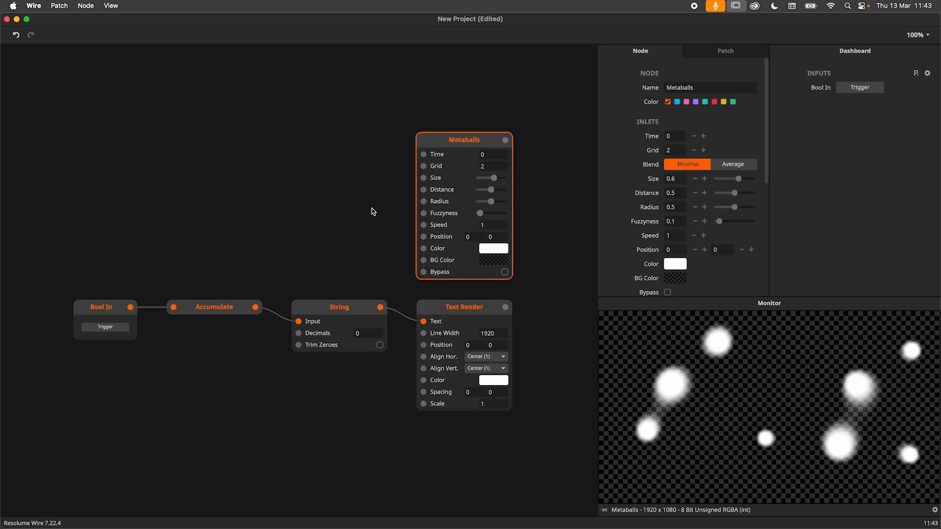
Step: Add a Triangle Oscillator node left of Metaballs and connect its output to the Metaballs Time inlet
{"action": "left_click_drag", "start_coordinate": [371, 212], "coordinate": [339, 216]}
{"action": "mouse_move", "coordinate": [459, 160]}
{"action": "left_mouse_down"}
{"action": "mouse_move", "coordinate": [448, 37]}
{"action": "mouse_move", "coordinate": [462, 163]}
{"action": "left_mouse_up"}
{"action": "left_click", "coordinate": [252, 179]}
{"action": "double_click", "coordinate": [253, 179]}
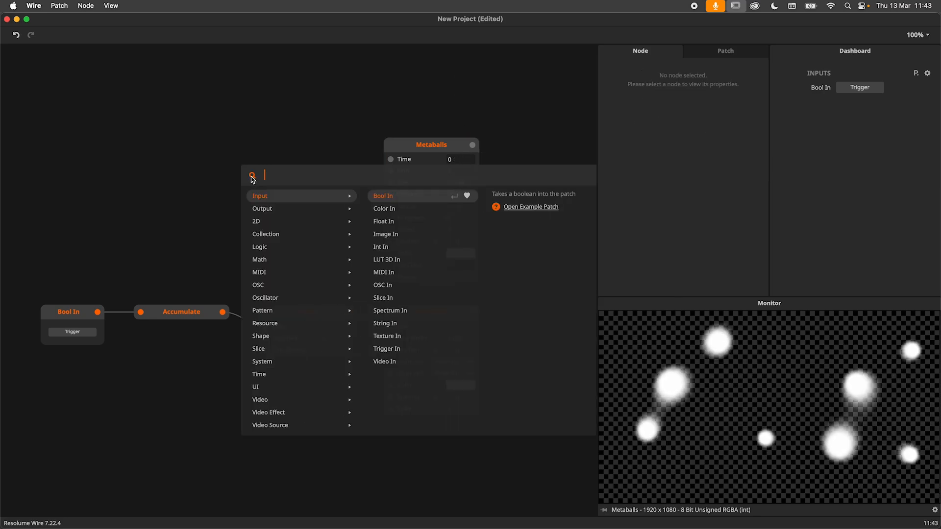
{"action": "type", "text": "tri"}
{"action": "key", "text": "Down"}
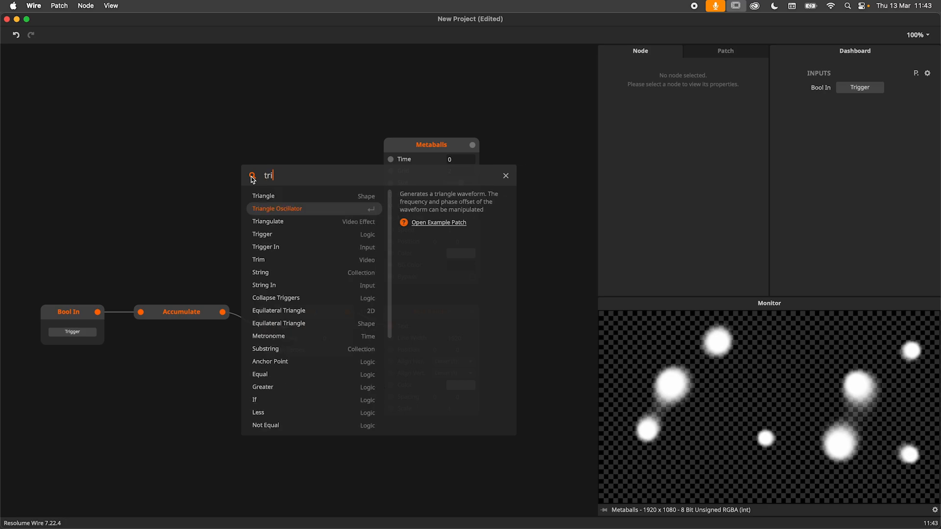
{"action": "key", "text": "Return"}
{"action": "left_click_drag", "start_coordinate": [254, 180], "coordinate": [269, 169]}
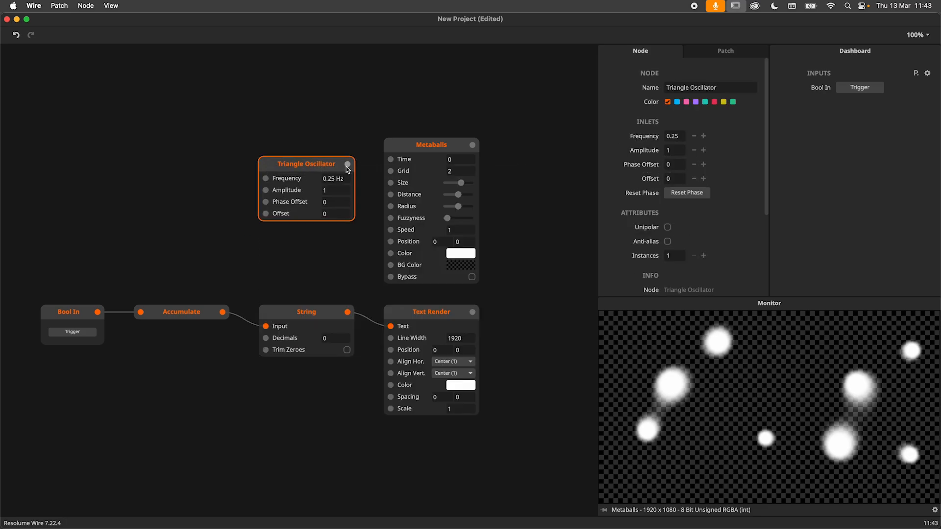
{"action": "left_click_drag", "start_coordinate": [347, 167], "coordinate": [390, 160]}
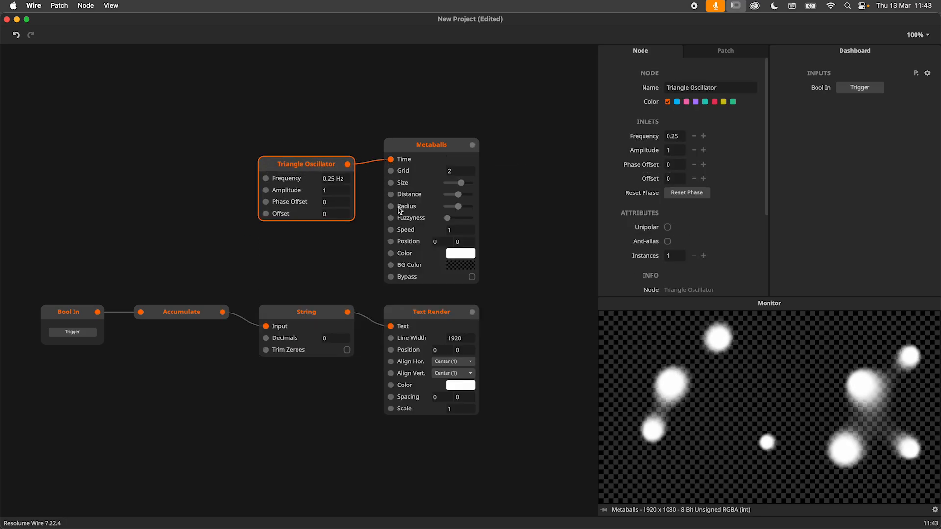
Step: Set the Triangle Oscillator's Amplitude to 10 and its Frequency to 0.05 Hz
{"action": "left_click", "coordinate": [339, 190]}
{"action": "type", "text": "0"}
{"action": "key", "text": "Return"}
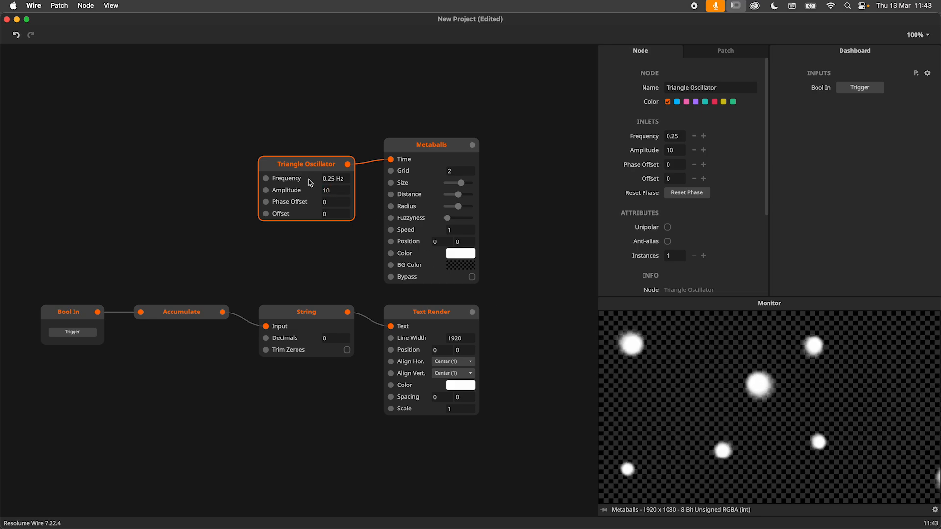
{"action": "left_click_drag", "start_coordinate": [330, 180], "coordinate": [330, 189]}
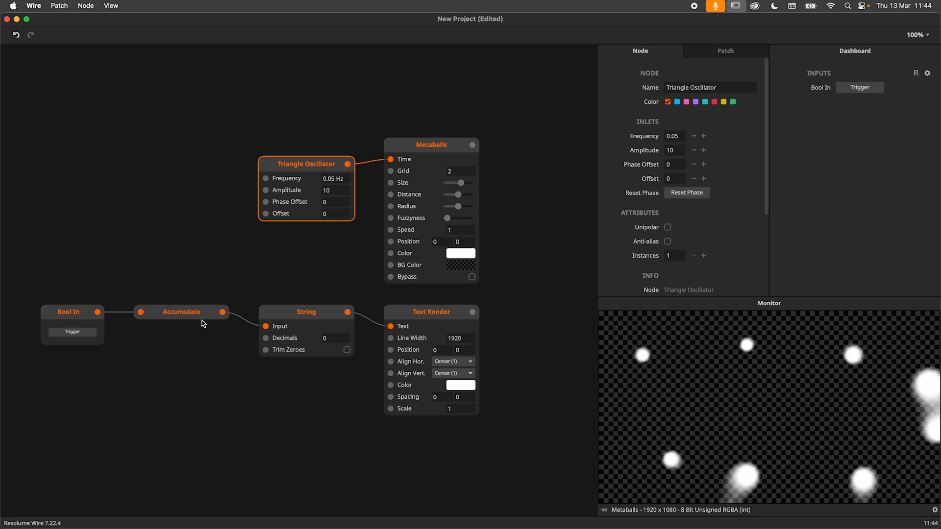
Step: Connect the Accumulate output to the Triangle Oscillator's Frequency inlet and inspect the incoming value
{"action": "mouse_move", "coordinate": [267, 204]}
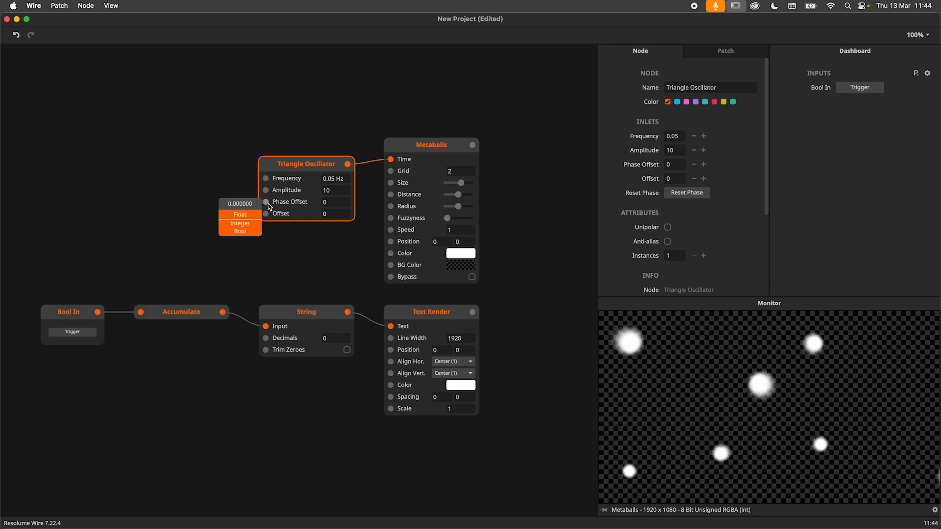
{"action": "scroll", "coordinate": [185, 252], "scroll_direction": "left", "scroll_amount": 5}
{"action": "left_click_drag", "start_coordinate": [120, 336], "coordinate": [348, 165]}
{"action": "left_click", "coordinate": [266, 300]}
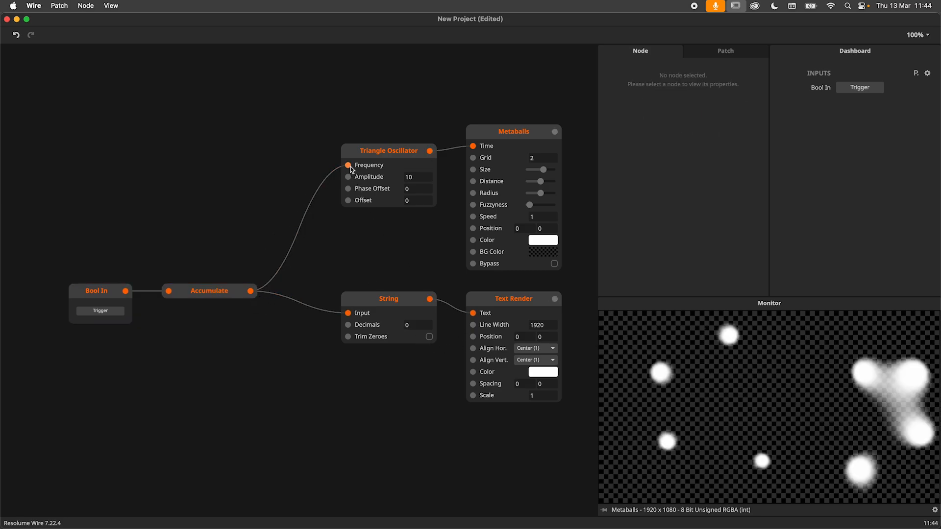
{"action": "mouse_move", "coordinate": [351, 169]}
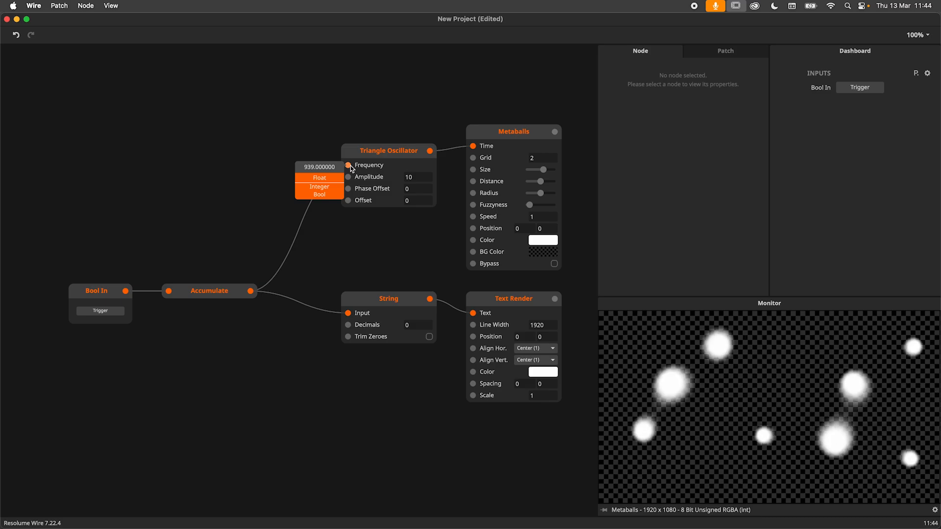
Step: Add a Divide node fed by the Bool In output and set its Denominator to 100
{"action": "left_click", "coordinate": [245, 291]}
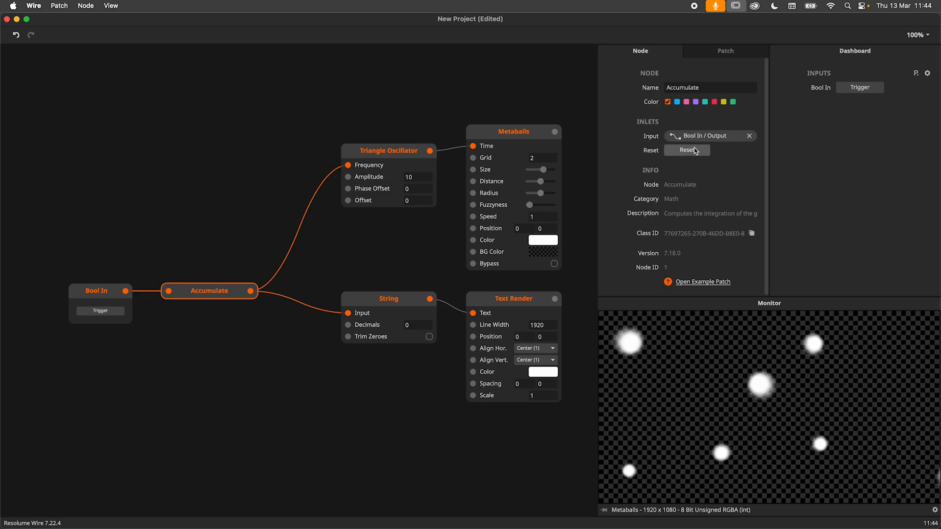
{"action": "scroll", "coordinate": [195, 340], "scroll_direction": "left", "scroll_amount": 5}
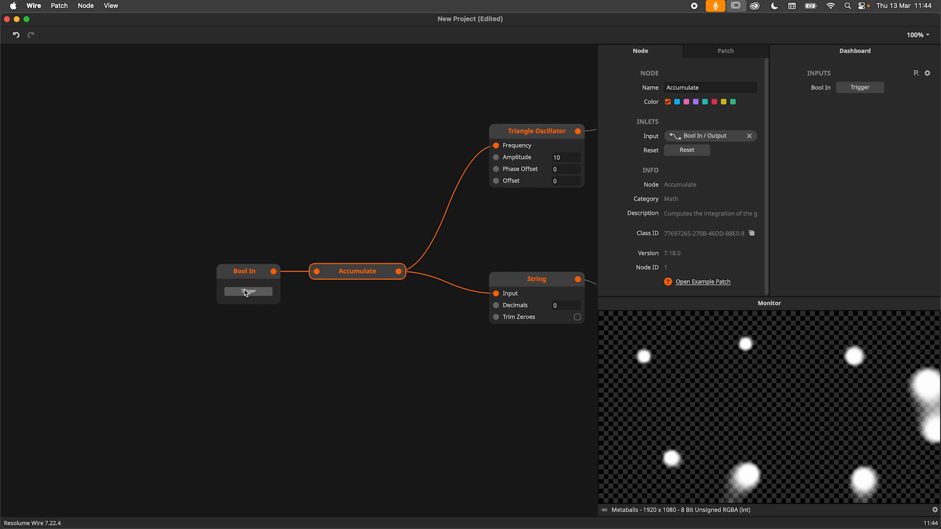
{"action": "left_click_drag", "start_coordinate": [281, 277], "coordinate": [187, 292]}
{"action": "type", "text": "di"}
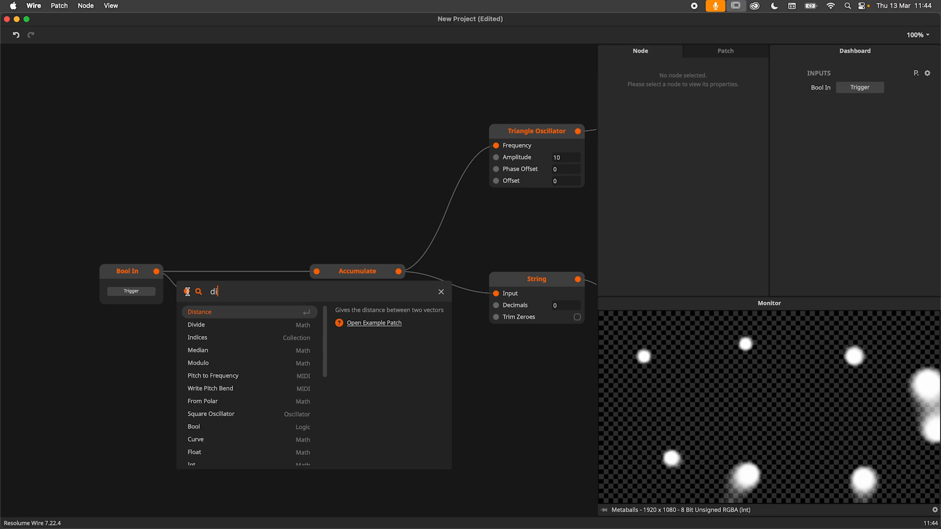
{"action": "key", "text": "Down"}
{"action": "key", "text": "Return"}
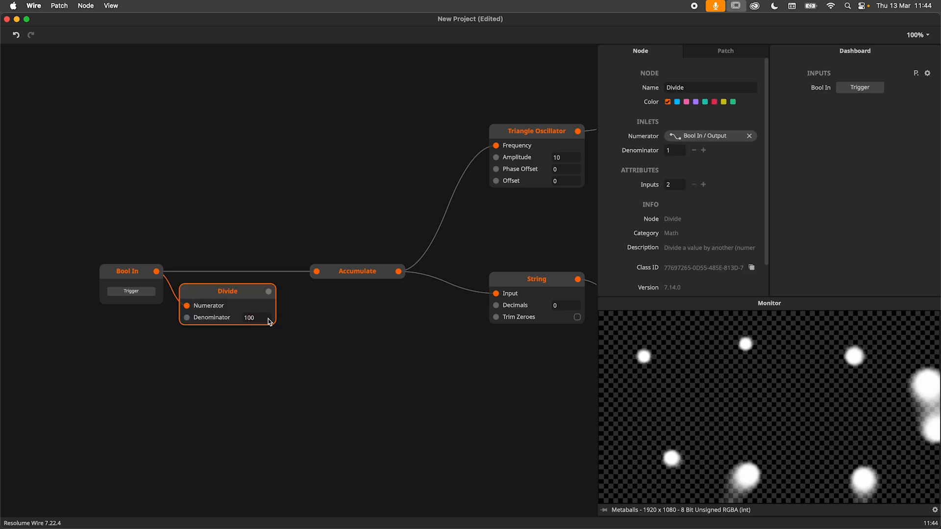
Step: Connect the Divide output to the Accumulate inlet, lining Divide and Accumulate up in a row after Bool In
{"action": "left_click_drag", "start_coordinate": [269, 292], "coordinate": [317, 271]}
{"action": "left_click_drag", "start_coordinate": [232, 290], "coordinate": [234, 264]}
{"action": "left_click", "coordinate": [342, 279]}
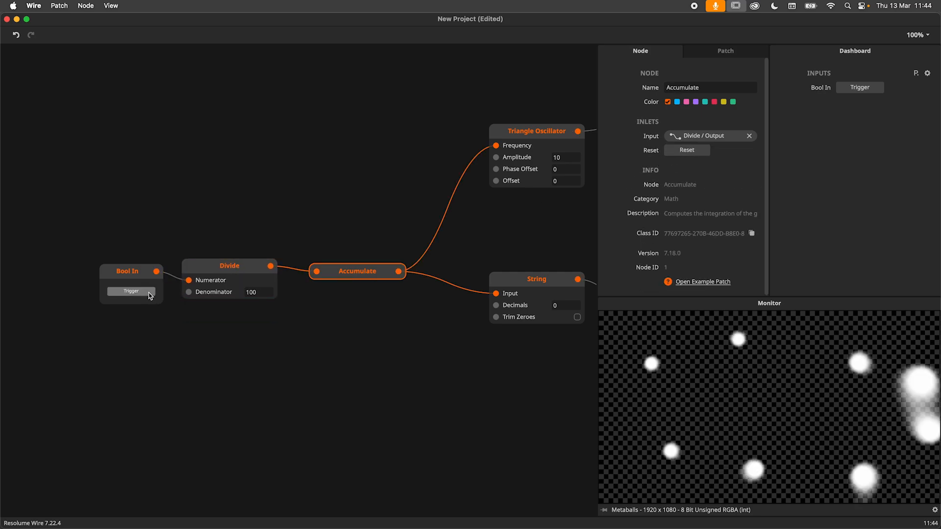
{"action": "mouse_move", "coordinate": [401, 272]}
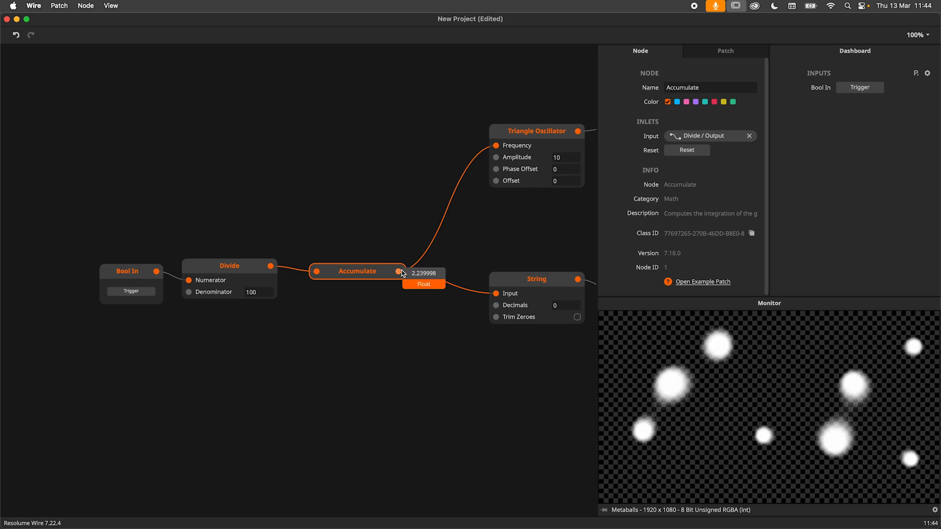
{"action": "left_click_drag", "start_coordinate": [373, 273], "coordinate": [373, 267]}
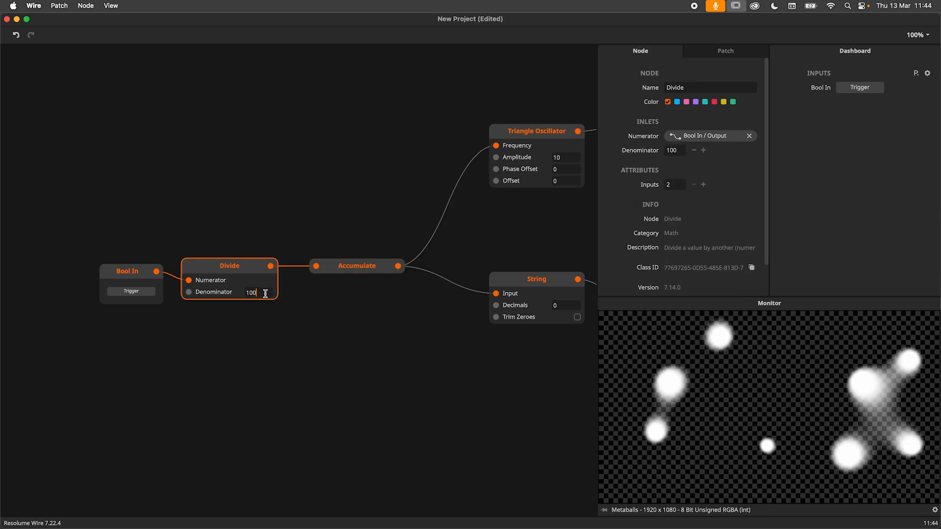
Step: Set the Divide node's Denominator to 1000 and reset the Accumulate node
{"action": "type", "text": "1000"}
{"action": "key", "text": "Return"}
{"action": "left_click", "coordinate": [378, 264]}
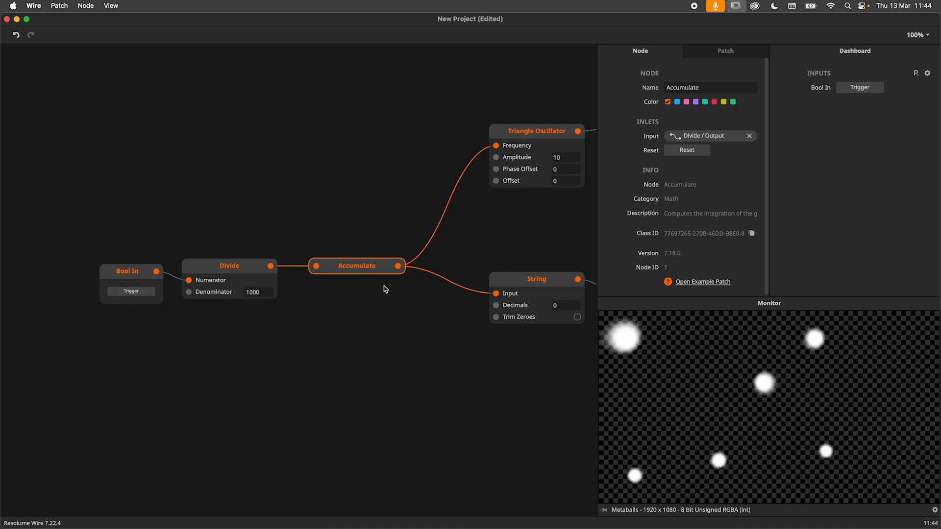
{"action": "left_click", "coordinate": [685, 153]}
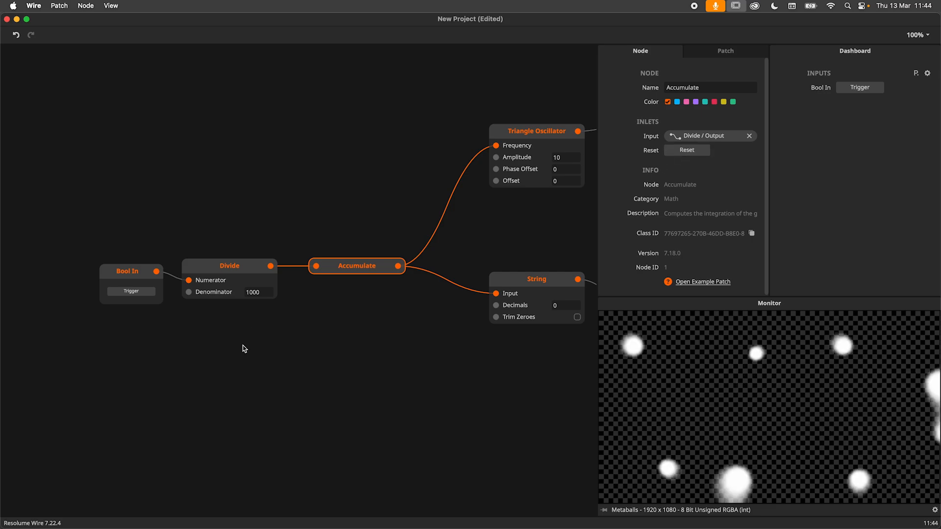
Step: Move Bool In and Divide away from Accumulate, and add an On Change node below Divide fed by the Bool In output
{"action": "left_click", "coordinate": [172, 345]}
{"action": "left_click_drag", "start_coordinate": [99, 349], "coordinate": [198, 264]}
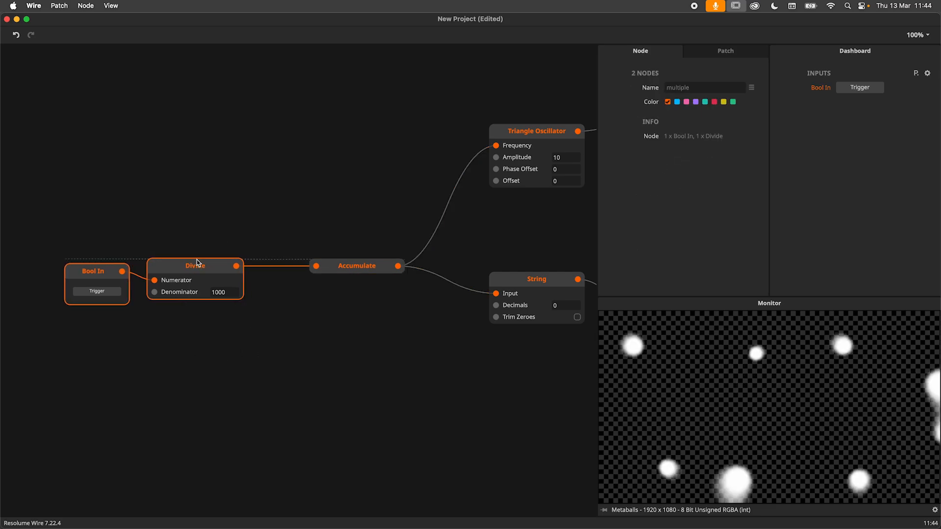
{"action": "left_click_drag", "start_coordinate": [161, 329], "coordinate": [210, 320]}
{"action": "left_click_drag", "start_coordinate": [160, 272], "coordinate": [198, 327]}
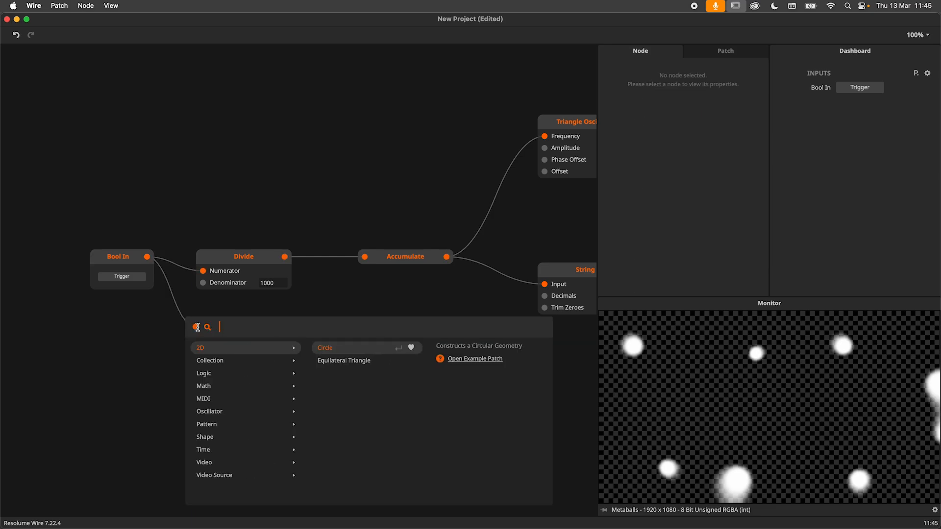
{"action": "type", "text": "on"}
{"action": "key", "text": "Return"}
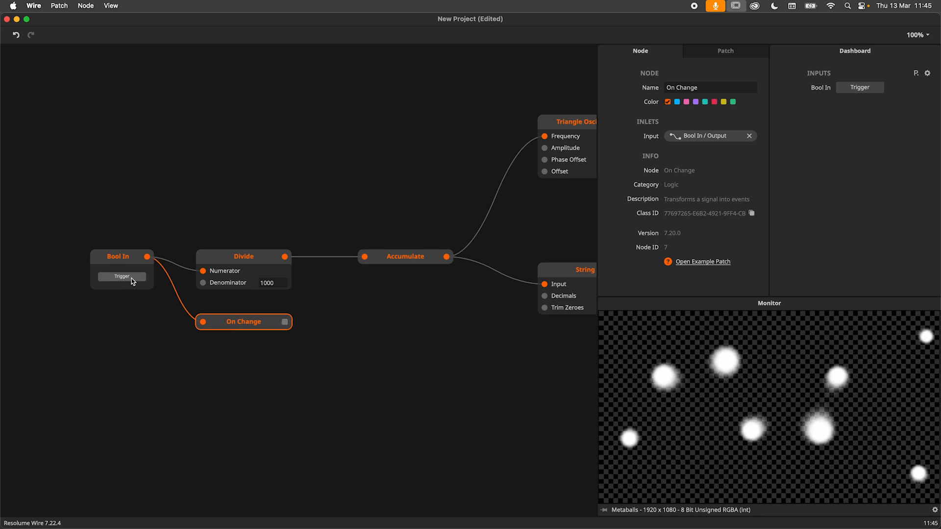
{"action": "scroll", "coordinate": [282, 333], "scroll_direction": "up", "scroll_amount": 2}
{"action": "scroll", "coordinate": [279, 338], "scroll_direction": "up", "scroll_amount": 5}
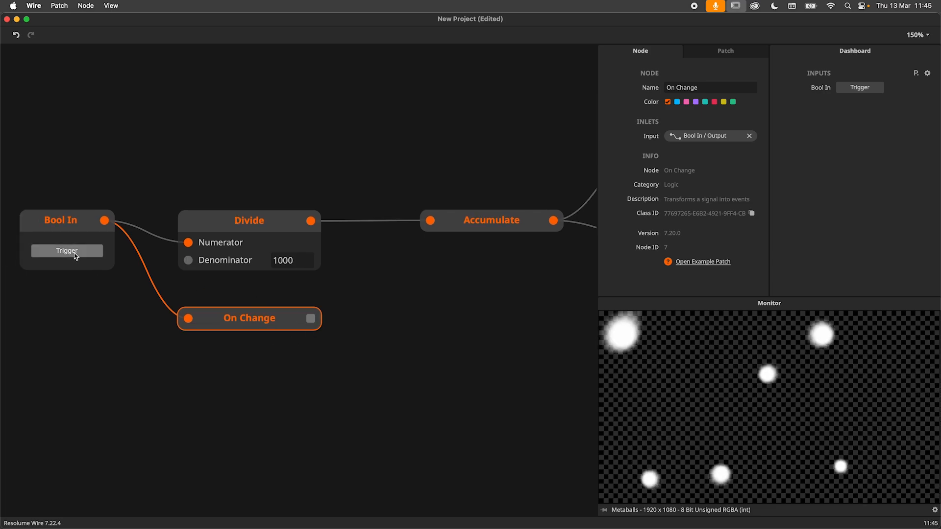
{"action": "scroll", "coordinate": [218, 333], "scroll_direction": "down", "scroll_amount": 1}
{"action": "scroll", "coordinate": [235, 335], "scroll_direction": "down", "scroll_amount": 6}
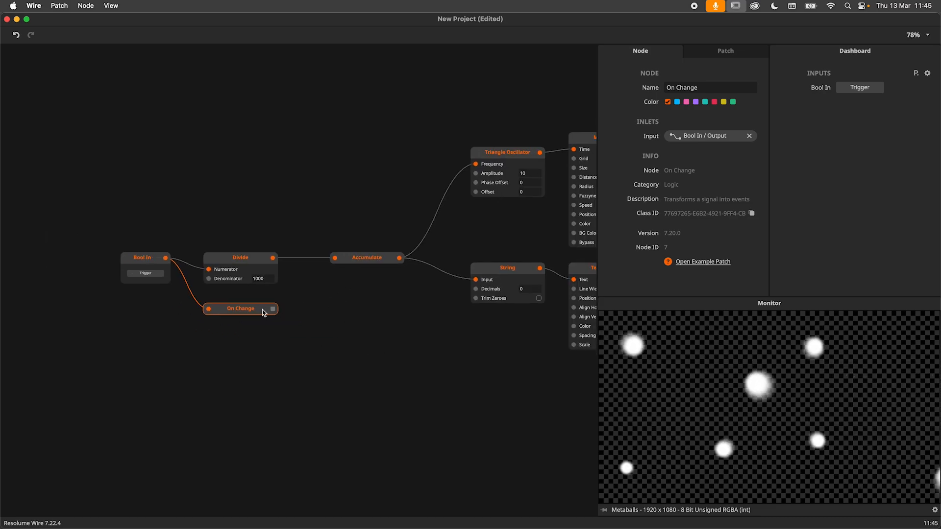
Step: Expose the Reset inlet on the Accumulate node and connect the On Change output to it
{"action": "left_click", "coordinate": [374, 259]}
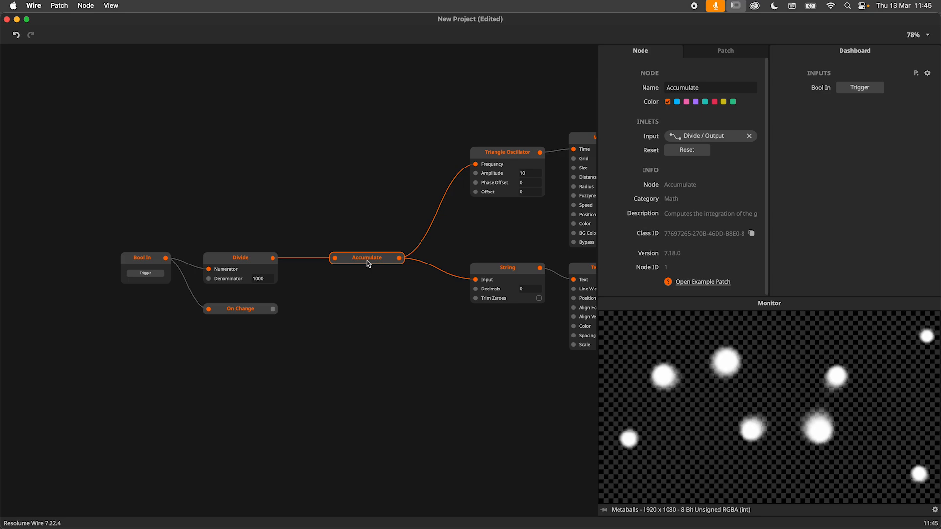
{"action": "right_click", "coordinate": [367, 258]}
{"action": "mouse_move", "coordinate": [394, 256]}
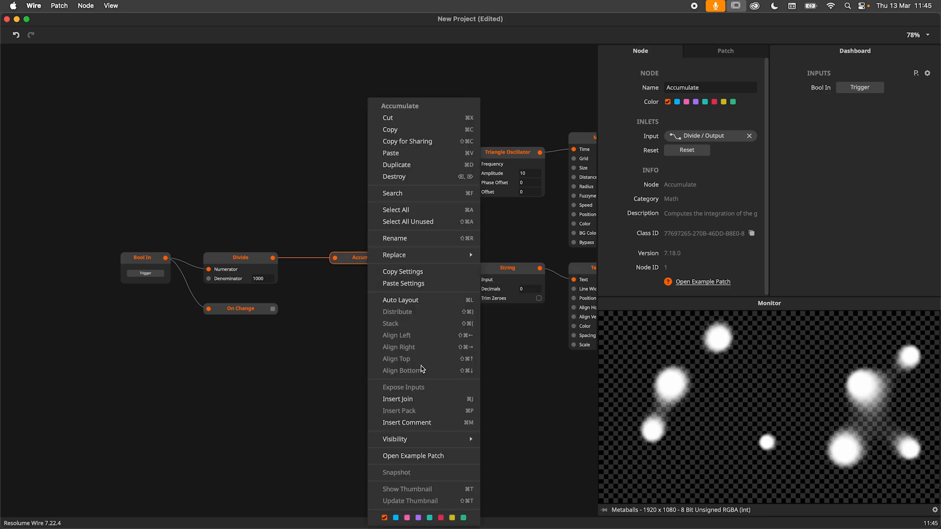
{"action": "mouse_move", "coordinate": [422, 439]}
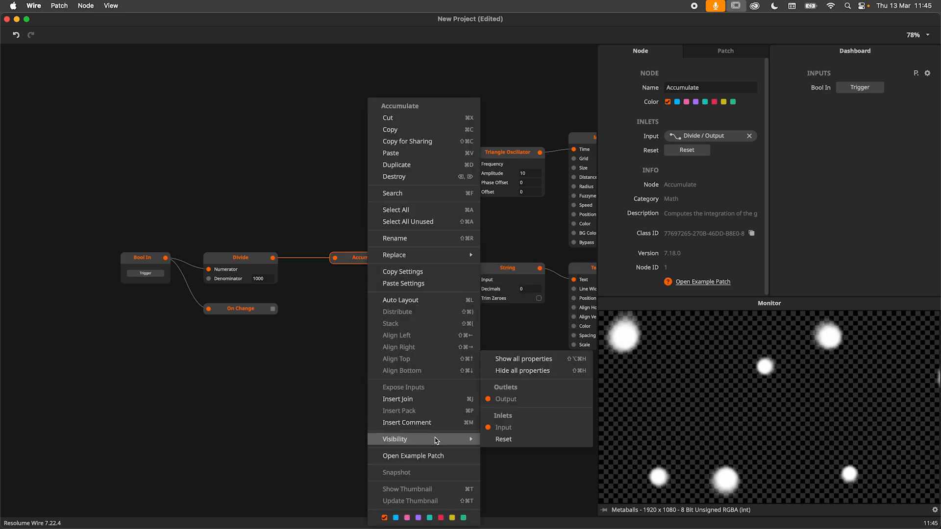
{"action": "left_click", "coordinate": [516, 446]}
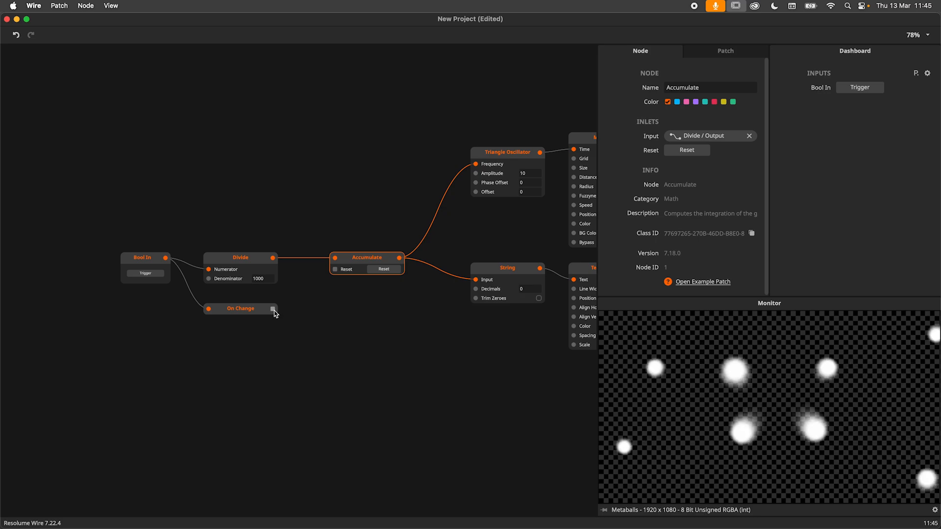
{"action": "left_click_drag", "start_coordinate": [273, 309], "coordinate": [335, 269]}
{"action": "left_click_drag", "start_coordinate": [389, 334], "coordinate": [367, 331]}
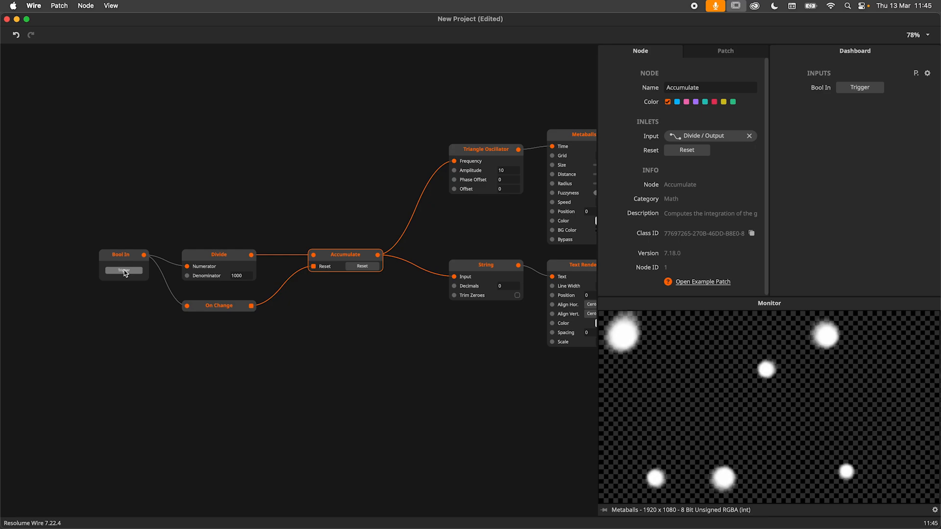
Step: Trigger Bool In to test the automatic reset, and preview the Text Render output in the monitor
{"action": "left_click", "coordinate": [124, 271]}
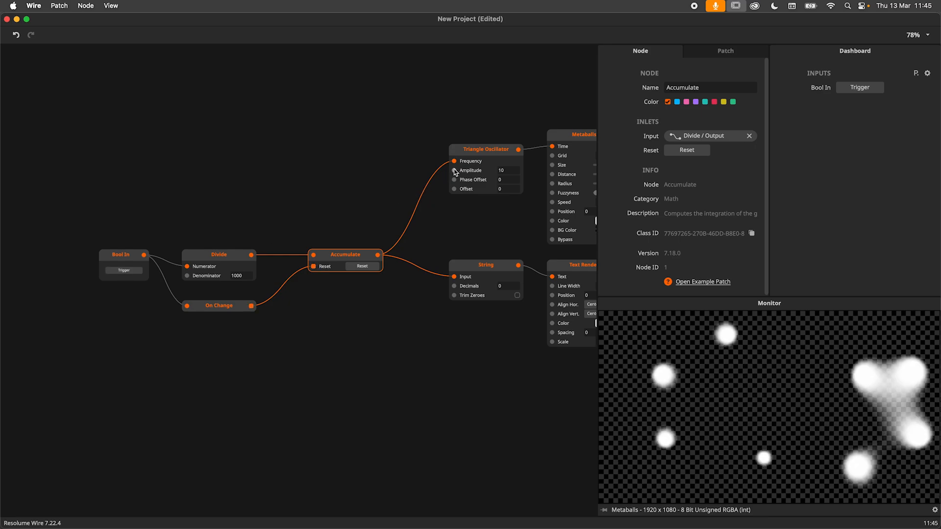
{"action": "left_click", "coordinate": [119, 272]}
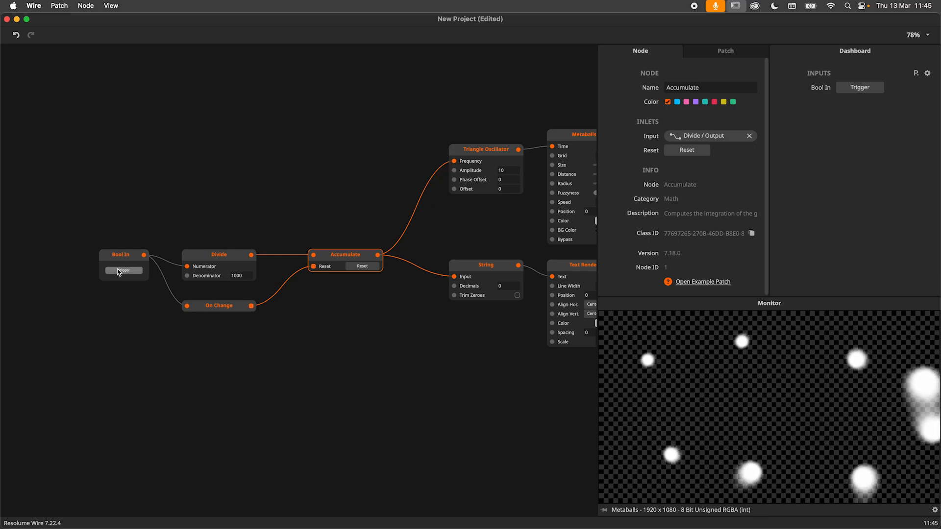
{"action": "left_click", "coordinate": [558, 274]}
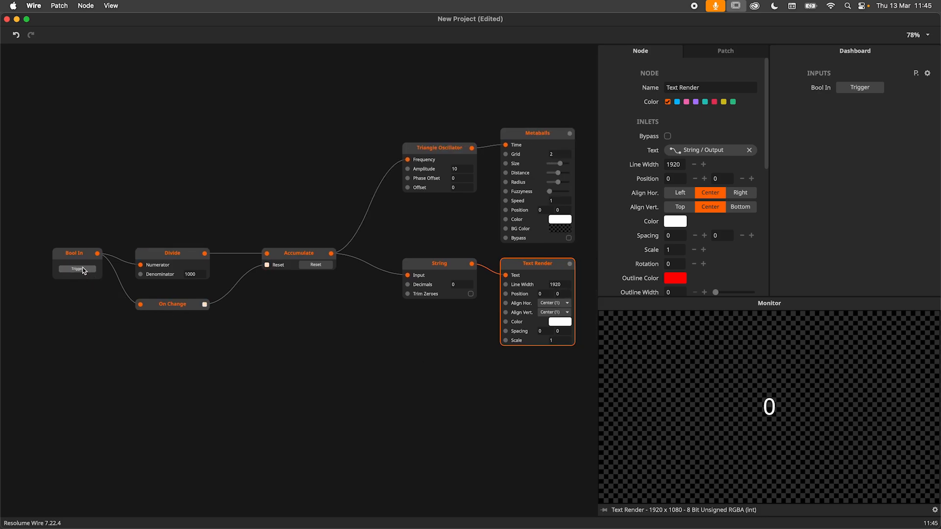
Step: Set the String node's Decimals to 2 and trigger Bool In to check the rendered value
{"action": "left_click", "coordinate": [461, 304]}
{"action": "left_click", "coordinate": [463, 286]}
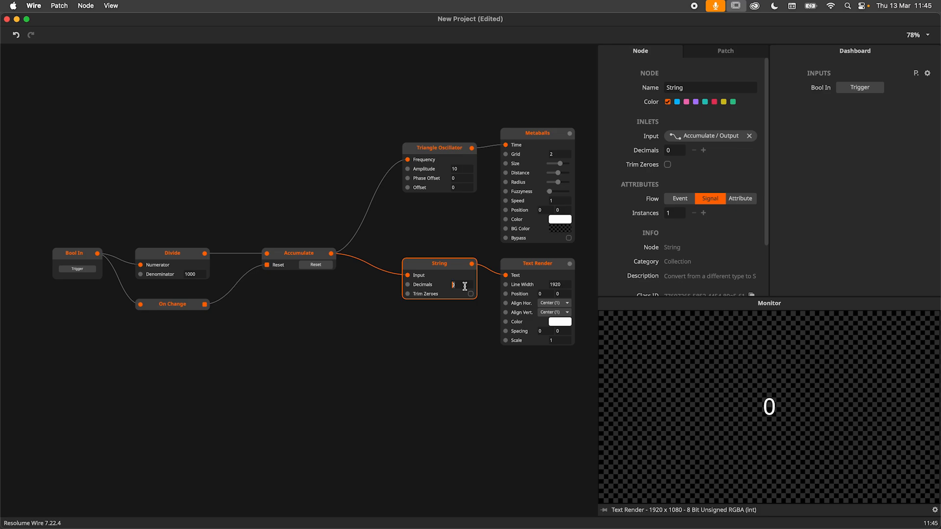
{"action": "type", "text": "2"}
{"action": "key", "text": "Return"}
{"action": "left_click", "coordinate": [71, 269]}
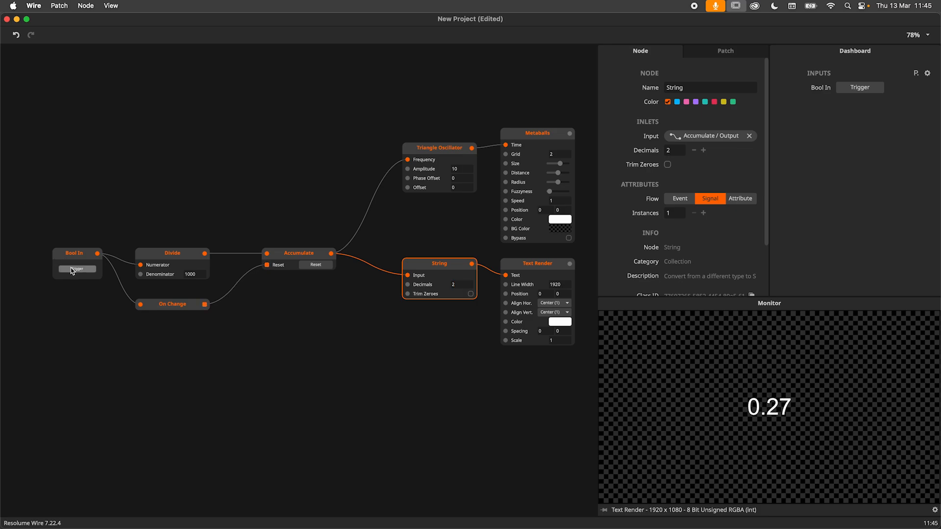
{"action": "left_click", "coordinate": [71, 269]}
Step: Make room after the Accumulate node and add a Clamp node there, fed by the Accumulate output
{"action": "scroll", "coordinate": [275, 316], "scroll_direction": "left", "scroll_amount": 2}
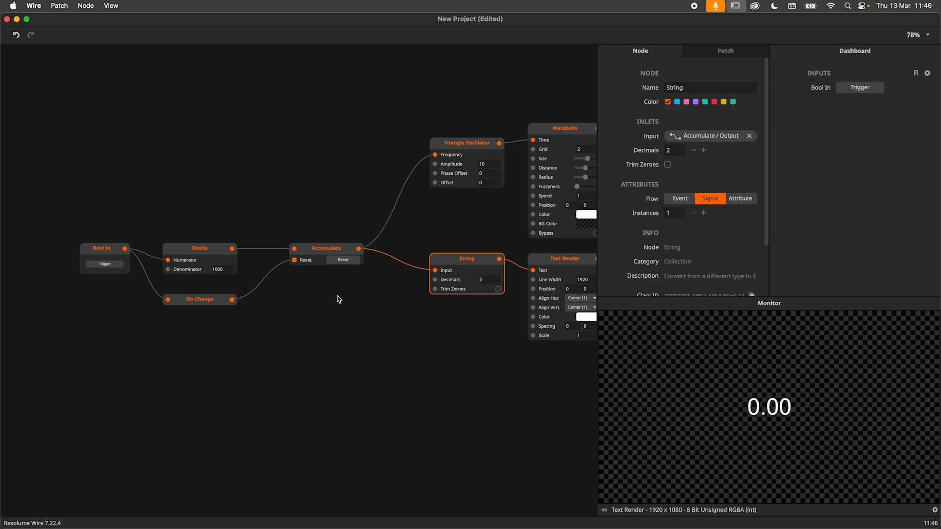
{"action": "left_click_drag", "start_coordinate": [129, 339], "coordinate": [262, 234]}
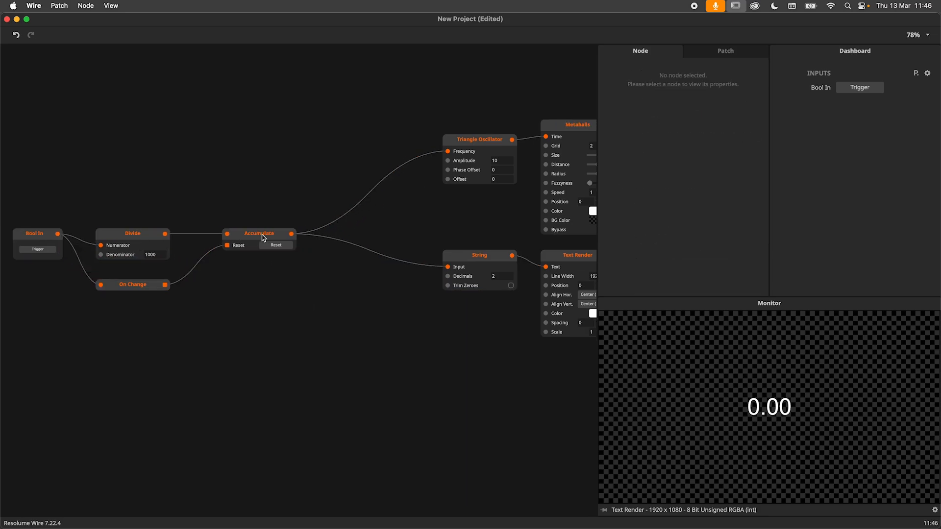
{"action": "double_click", "coordinate": [316, 276]}
{"action": "type", "text": "clamp"}
{"action": "key", "text": "Return"}
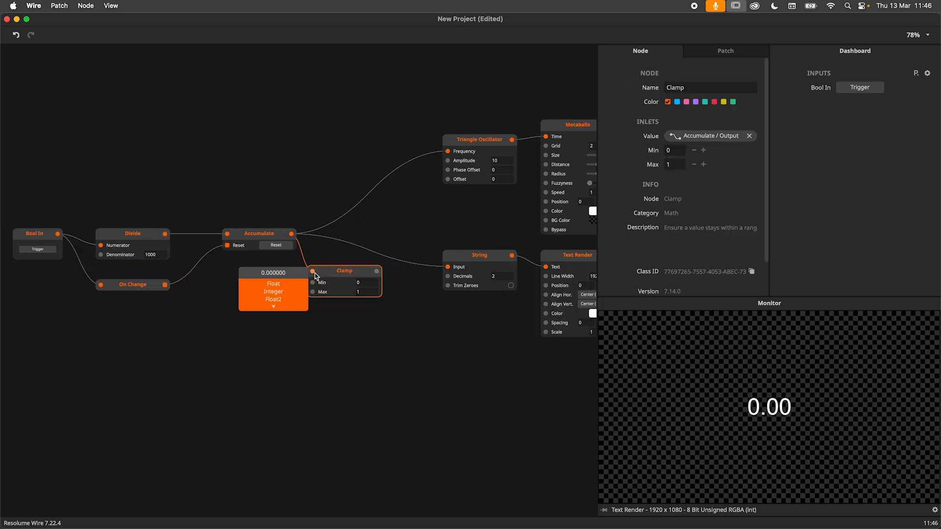
{"action": "left_click_drag", "start_coordinate": [336, 275], "coordinate": [339, 274]}
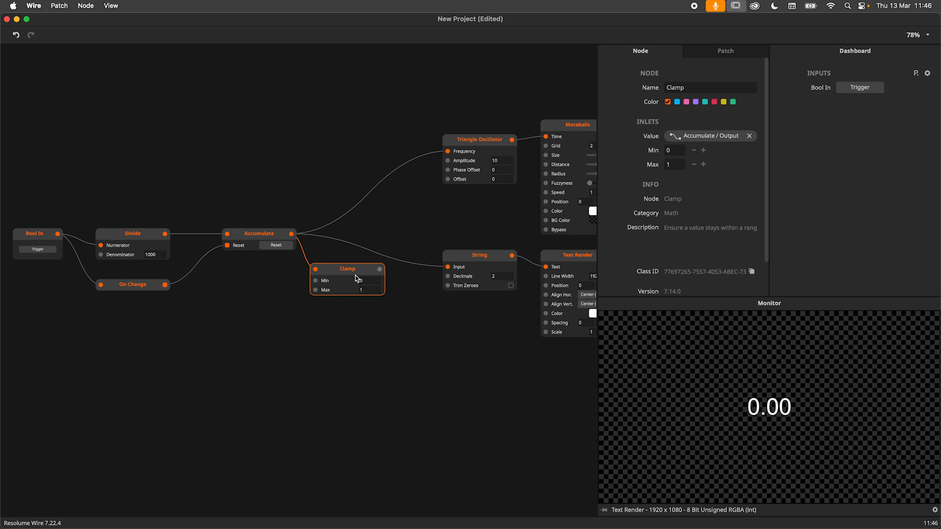
{"action": "left_click_drag", "start_coordinate": [356, 279], "coordinate": [365, 250]}
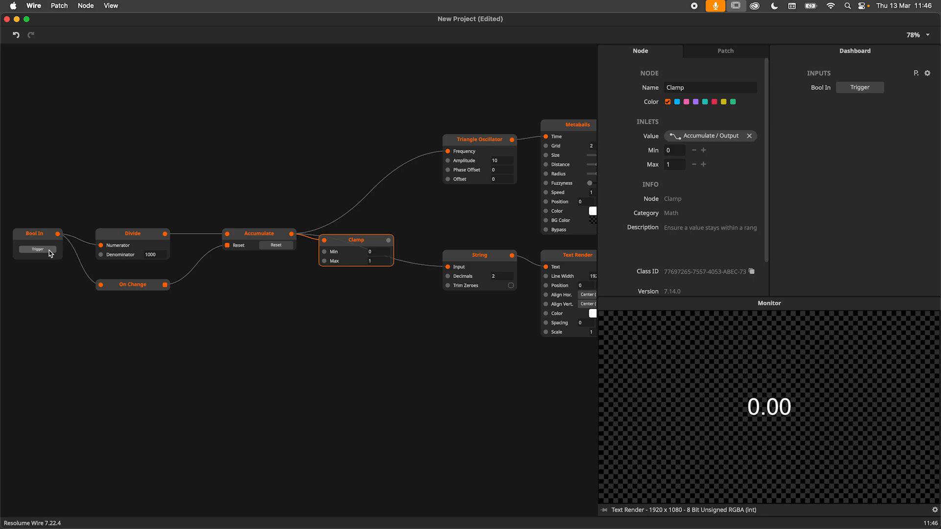
Step: Connect the Clamp output to the Triangle Oscillator's Frequency inlet and to the String node's Input, replacing the direct Accumulate connections
{"action": "mouse_move", "coordinate": [394, 242]}
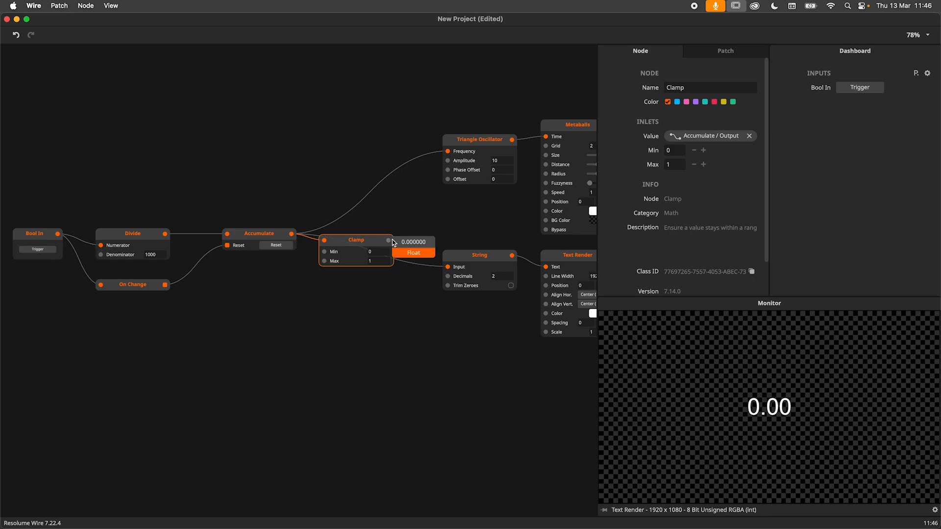
{"action": "left_click_drag", "start_coordinate": [392, 246], "coordinate": [447, 152]}
{"action": "left_click_drag", "start_coordinate": [425, 262], "coordinate": [422, 266]}
{"action": "left_click_drag", "start_coordinate": [324, 240], "coordinate": [324, 241]}
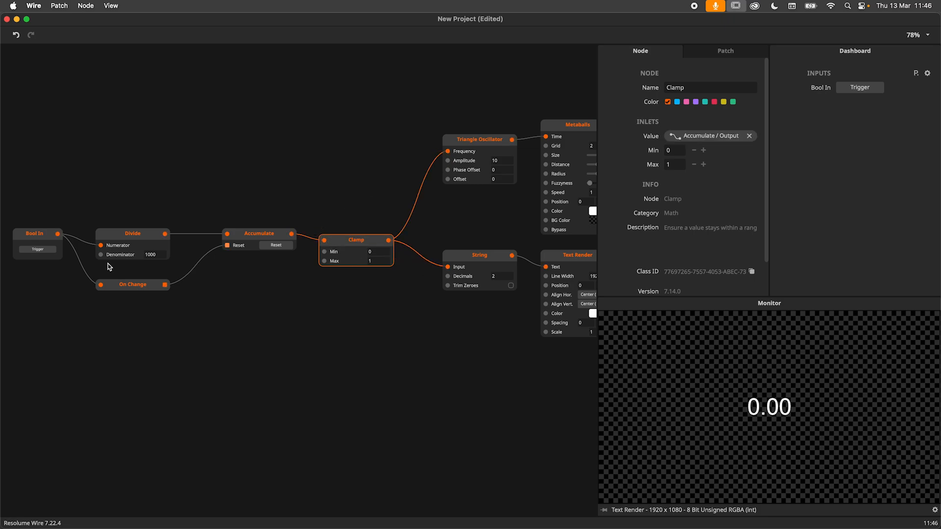
Step: Set the Divide node's Denominator to 100 and trigger Bool In to test the clamped value in Text Render
{"action": "left_click", "coordinate": [584, 267]}
{"action": "left_click", "coordinate": [38, 250]}
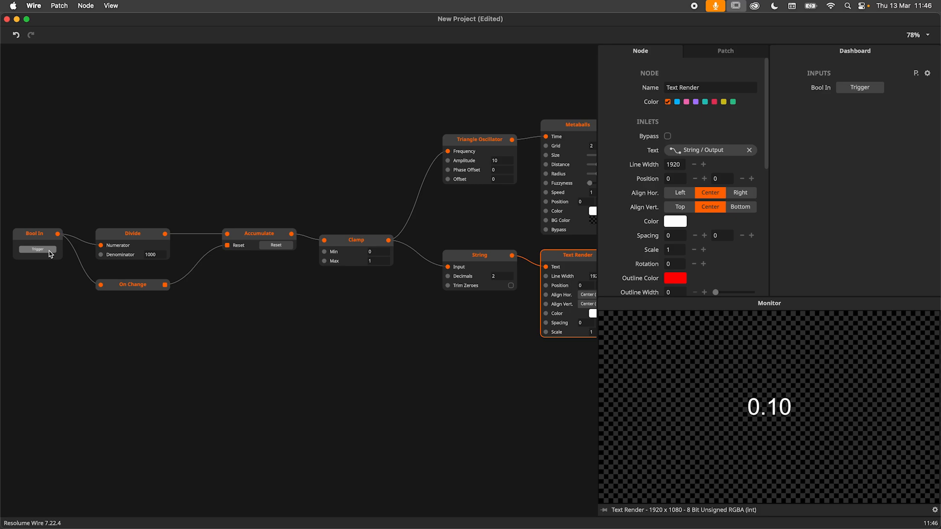
{"action": "double_click", "coordinate": [157, 255]}
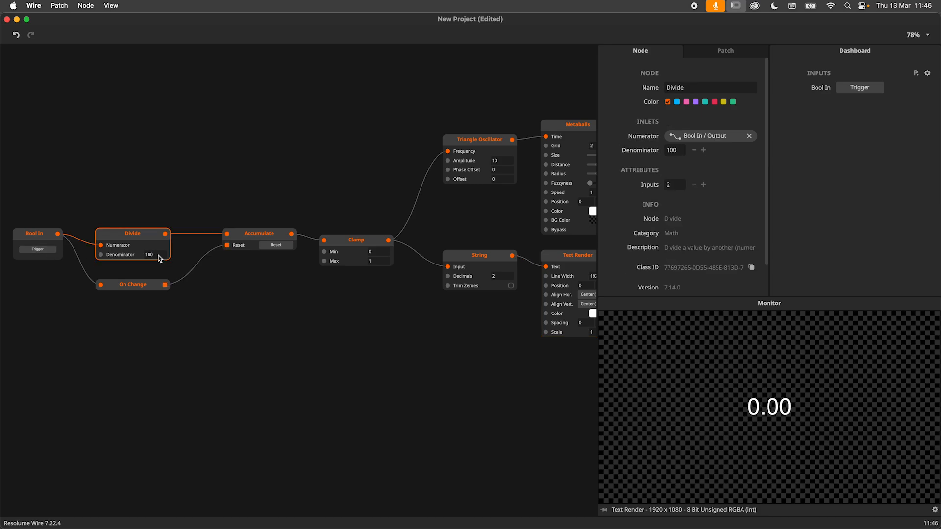
{"action": "left_click", "coordinate": [52, 250]}
Step: Align the Clamp node with Accumulate and set the Divide node's Denominator to 1000
{"action": "left_click_drag", "start_coordinate": [349, 251], "coordinate": [346, 245]}
{"action": "left_click", "coordinate": [164, 255]}
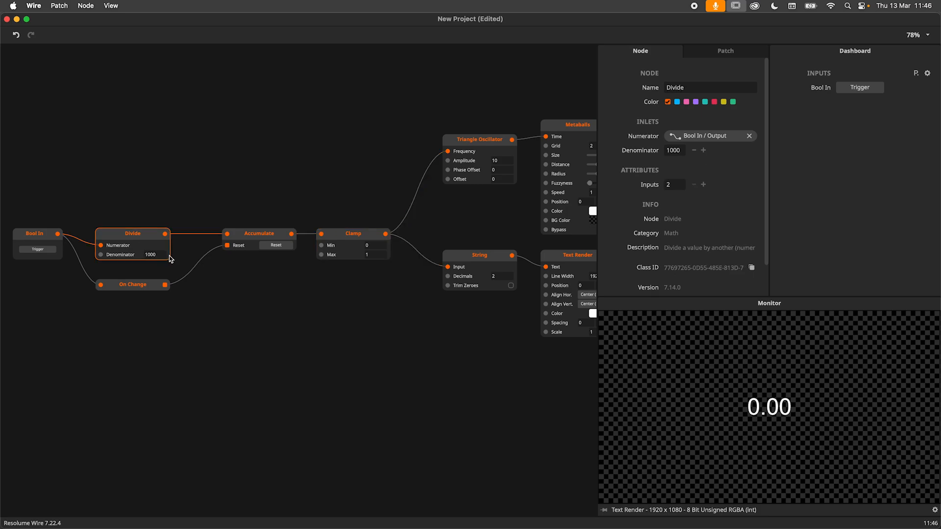
{"action": "left_click", "coordinate": [342, 349]}
{"action": "scroll", "coordinate": [353, 336], "scroll_direction": "right", "scroll_amount": 3}
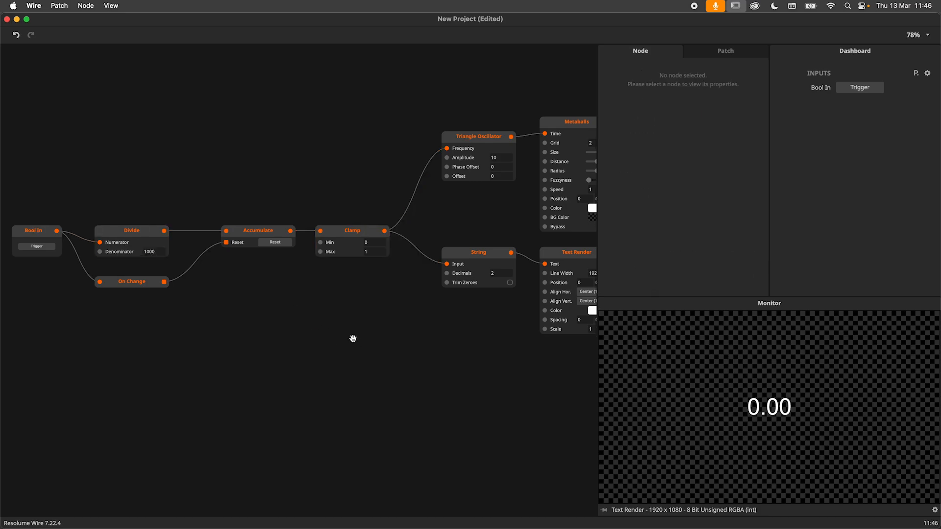
Step: Move the Bool In, Divide, On Change, Accumulate and Clamp nodes as a group to make room after Clamp
{"action": "scroll", "coordinate": [415, 345], "scroll_direction": "left", "scroll_amount": 2}
{"action": "left_click_drag", "start_coordinate": [36, 338], "coordinate": [327, 187]}
{"action": "left_click_drag", "start_coordinate": [347, 293], "coordinate": [399, 295]}
{"action": "left_click_drag", "start_coordinate": [72, 286], "coordinate": [318, 186]}
{"action": "scroll", "coordinate": [343, 221], "scroll_direction": "right", "scroll_amount": 3}
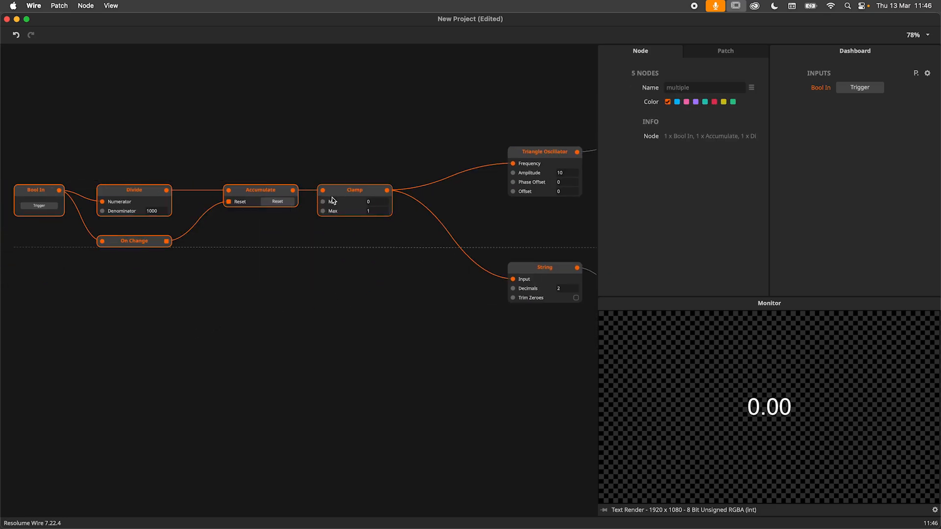
Step: Add a Smooth node between Clamp and the Triangle Oscillator's Frequency inlet, and preview the Metaballs output
{"action": "double_click", "coordinate": [420, 187]}
{"action": "type", "text": "smo"}
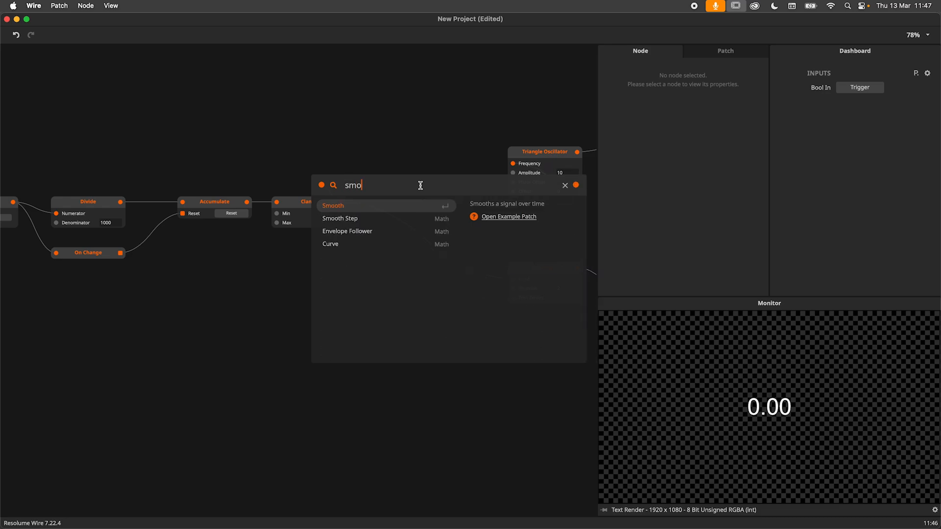
{"action": "key", "text": "Return"}
{"action": "scroll", "coordinate": [491, 210], "scroll_direction": "right", "scroll_amount": 2}
{"action": "left_click", "coordinate": [560, 172]}
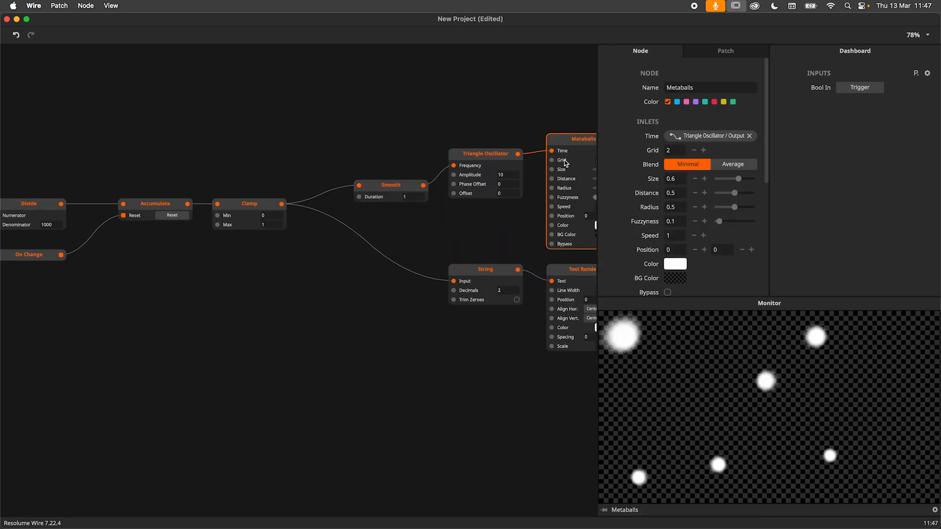
{"action": "scroll", "coordinate": [175, 325], "scroll_direction": "down", "scroll_amount": 1}
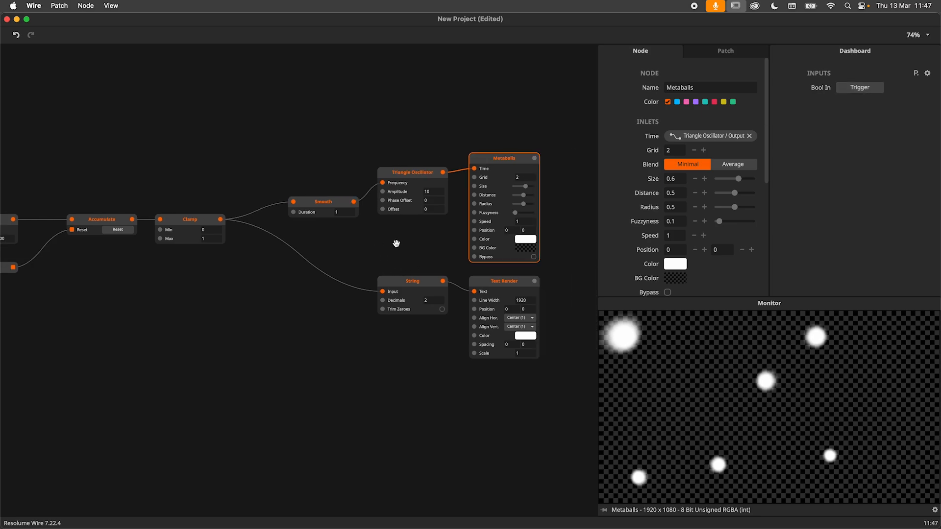
{"action": "scroll", "coordinate": [459, 240], "scroll_direction": "right", "scroll_amount": 2}
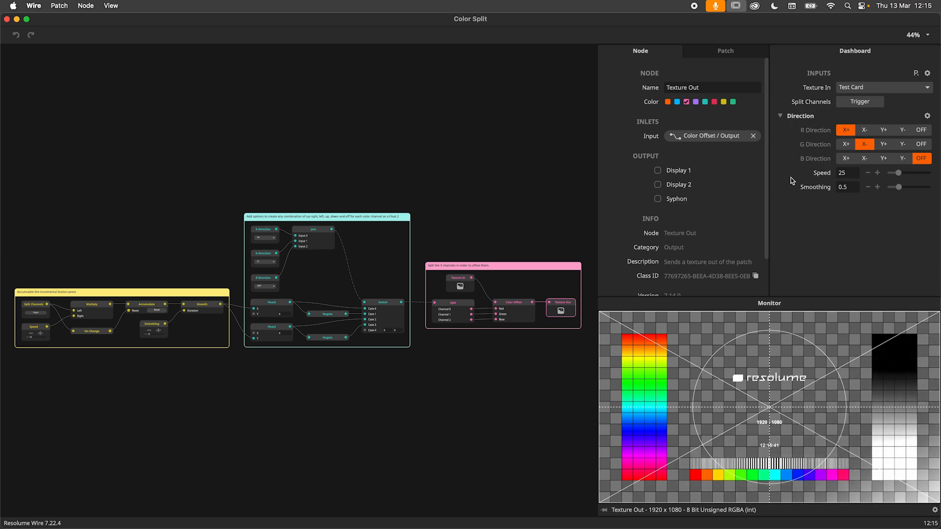
Step: In the Color Split patch, set R Direction to Y+, G Direction to X+ and B Direction to X-, testing with Split Channels
{"action": "left_click", "coordinate": [853, 104]}
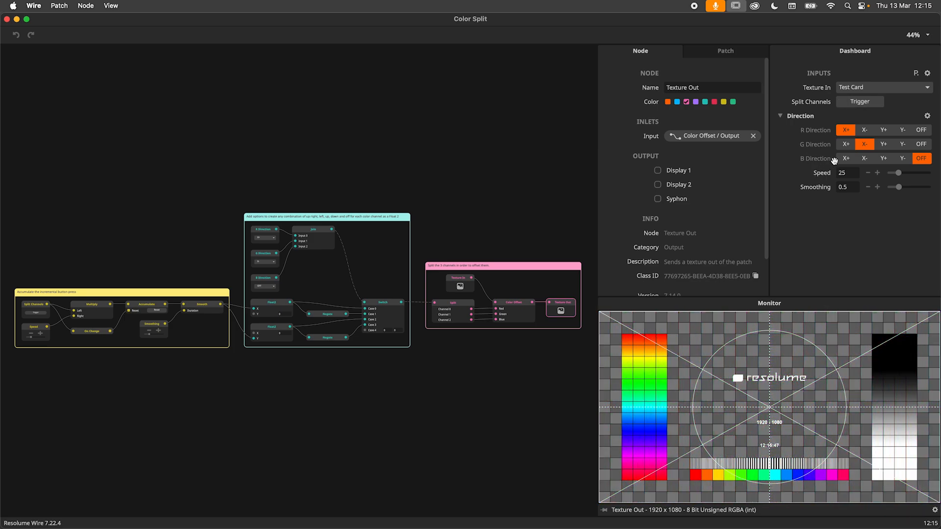
{"action": "left_click", "coordinate": [884, 131]}
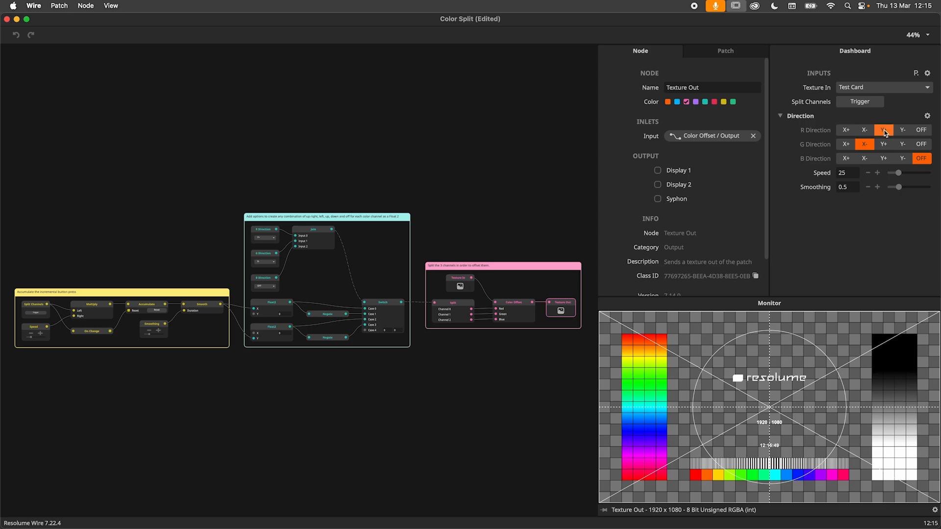
{"action": "left_click", "coordinate": [845, 144]}
{"action": "left_click", "coordinate": [849, 103]}
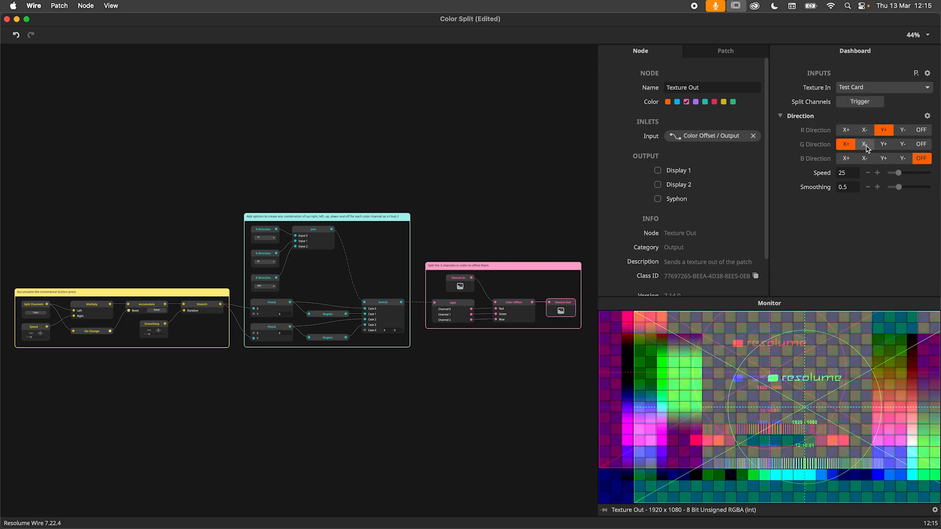
{"action": "left_click", "coordinate": [865, 159]}
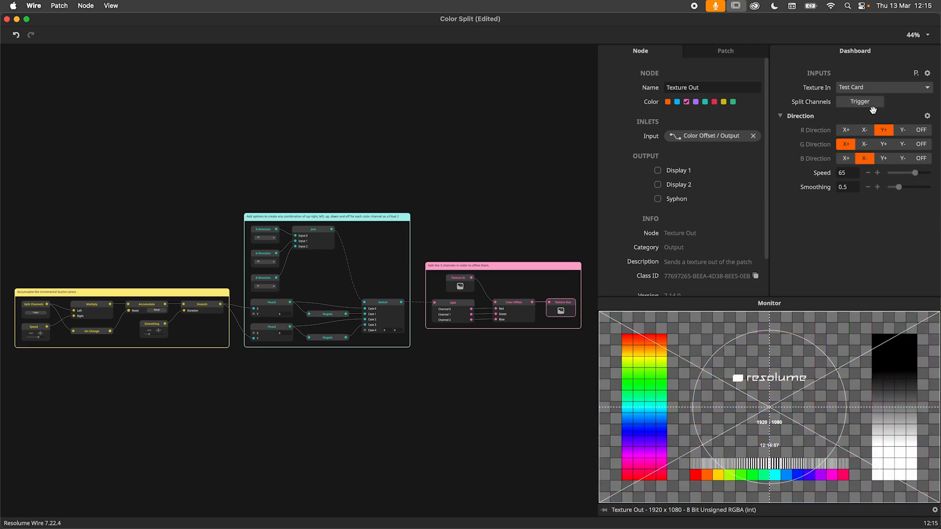
Step: Trigger Split Channels repeatedly to compare the effect at Speed 65, 16 and 7
{"action": "left_click", "coordinate": [872, 106]}
{"action": "left_click", "coordinate": [871, 105]}
{"action": "left_click", "coordinate": [871, 105]}
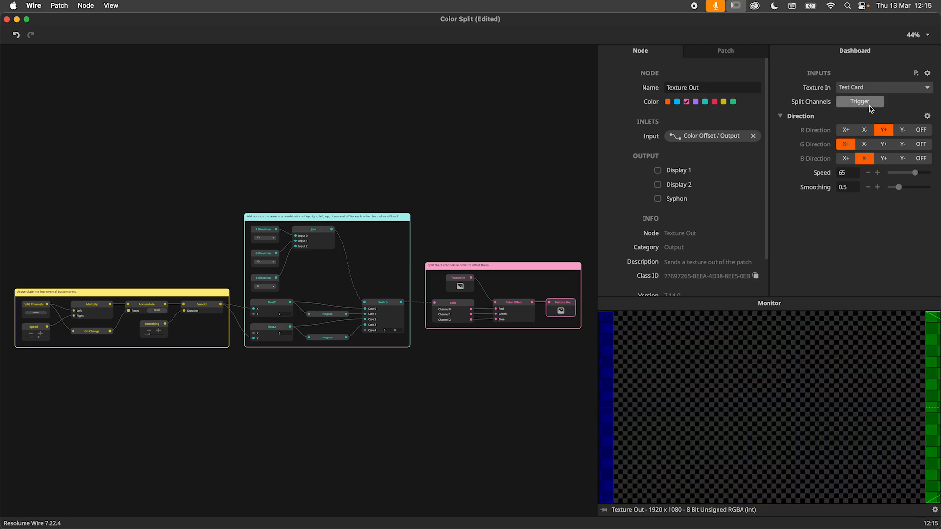
{"action": "left_click", "coordinate": [864, 106]}
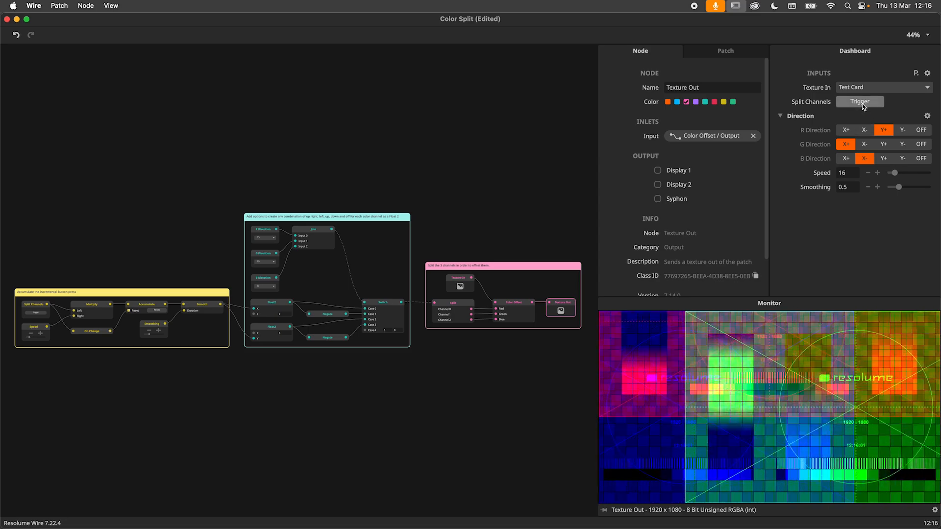
{"action": "left_click", "coordinate": [864, 106]}
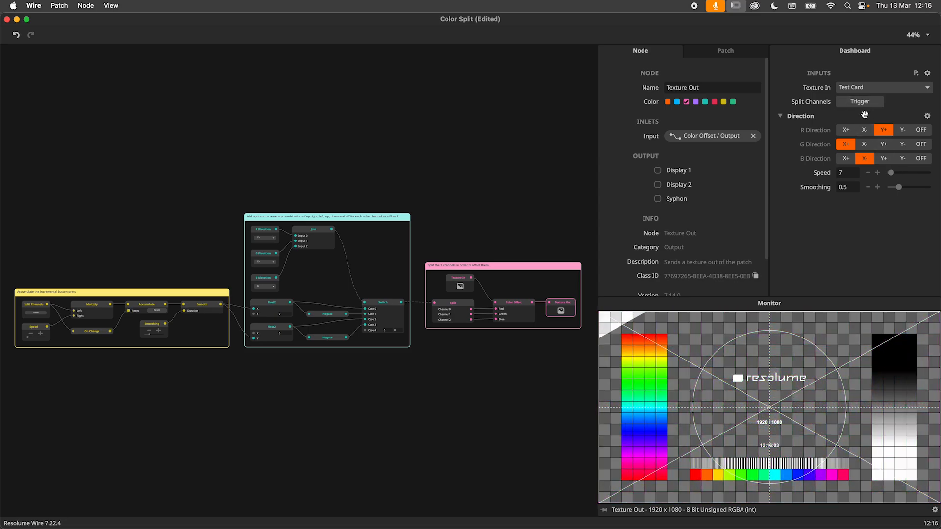
{"action": "left_click", "coordinate": [864, 104]}
Step: Set Speed to 71 and Smoothing to 1.5316, triggering Split Channels to test each setting
{"action": "left_click_drag", "start_coordinate": [897, 176], "coordinate": [917, 174]}
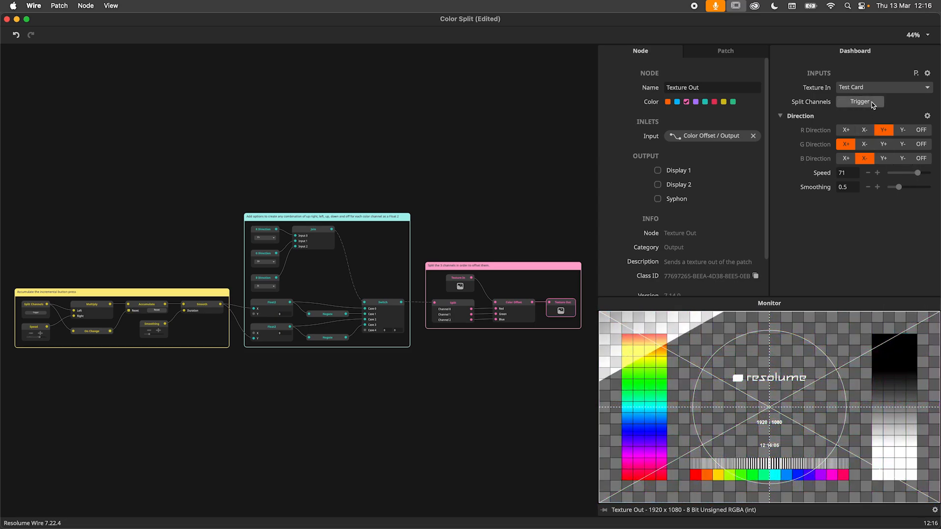
{"action": "left_click", "coordinate": [871, 103]}
{"action": "left_click", "coordinate": [871, 103]}
{"action": "left_click", "coordinate": [870, 103]}
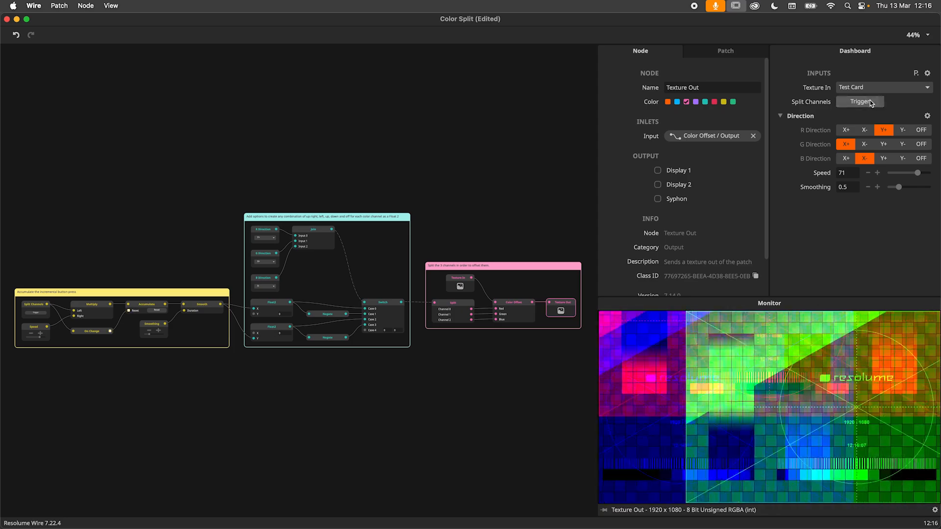
{"action": "left_click", "coordinate": [863, 104]}
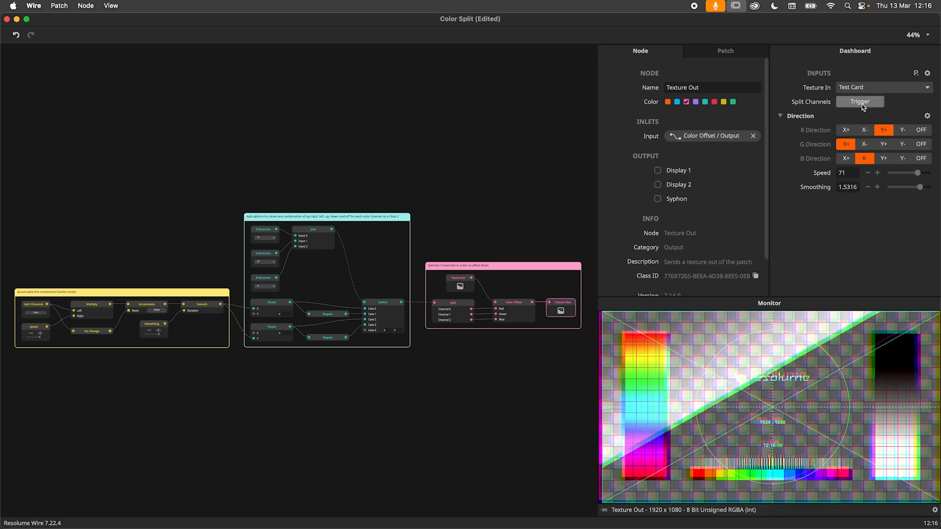
{"action": "left_click", "coordinate": [863, 104]}
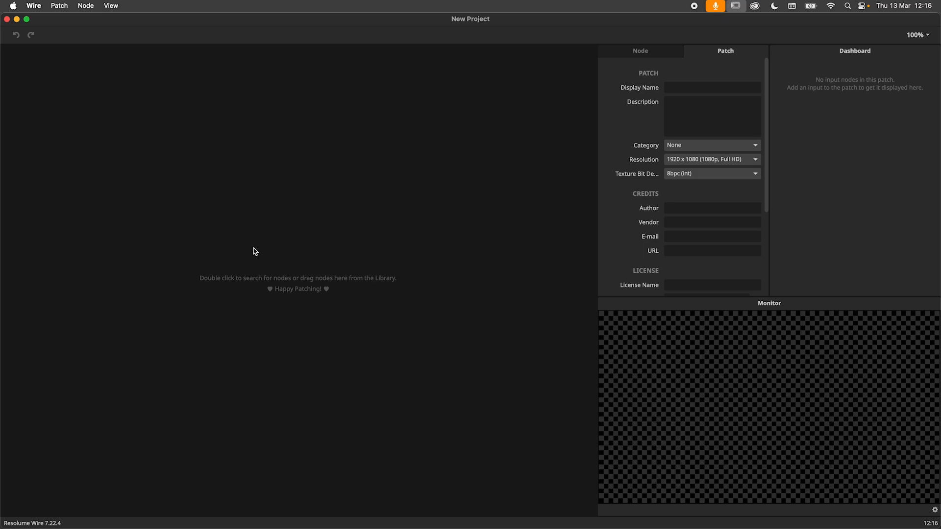
Step: Add a Texture In node to the new empty project
{"action": "double_click", "coordinate": [255, 251]}
{"action": "type", "text": "tex"}
{"action": "left_click", "coordinate": [275, 279]}
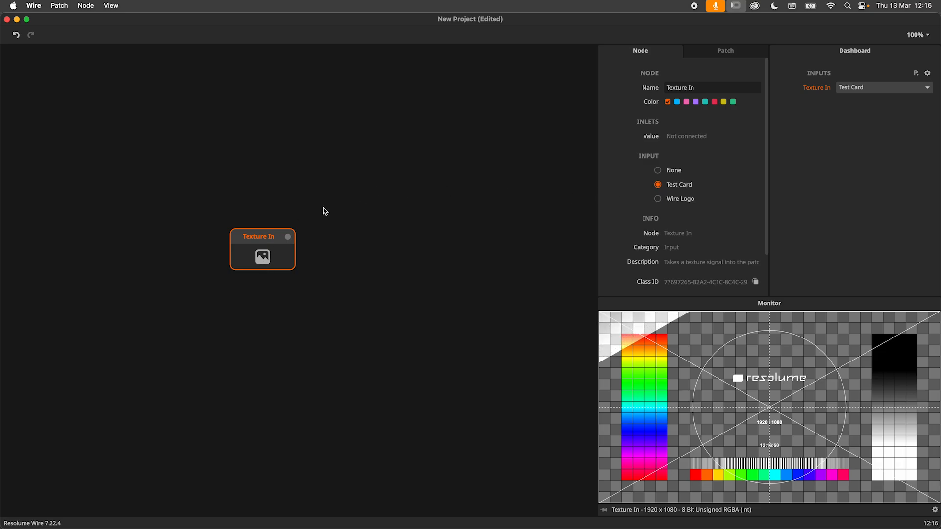
Step: Add a Color Offset node fed by the Texture In output and try out its Red offset
{"action": "mouse_move", "coordinate": [293, 245]}
{"action": "left_mouse_down"}
{"action": "mouse_move", "coordinate": [256, 246]}
{"action": "mouse_move", "coordinate": [285, 237]}
{"action": "left_mouse_up"}
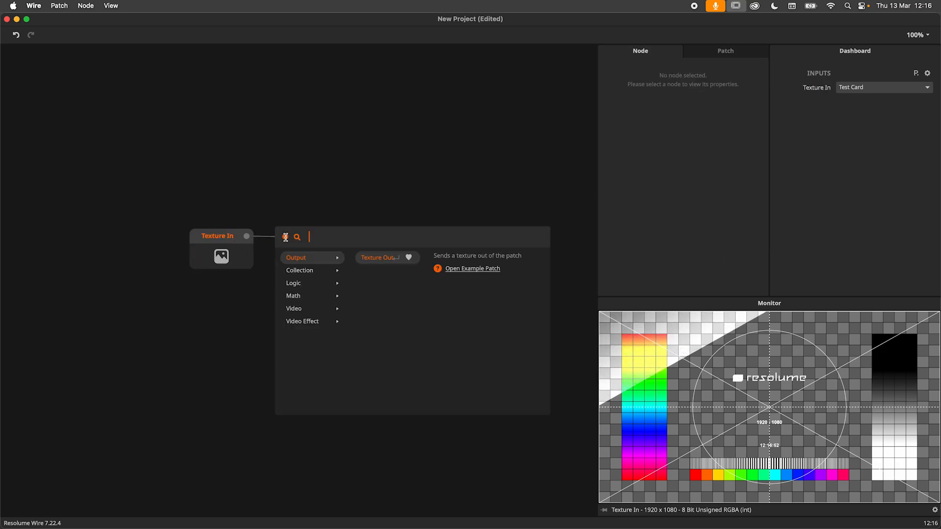
{"action": "type", "text": "color"}
{"action": "key", "text": "Down"}
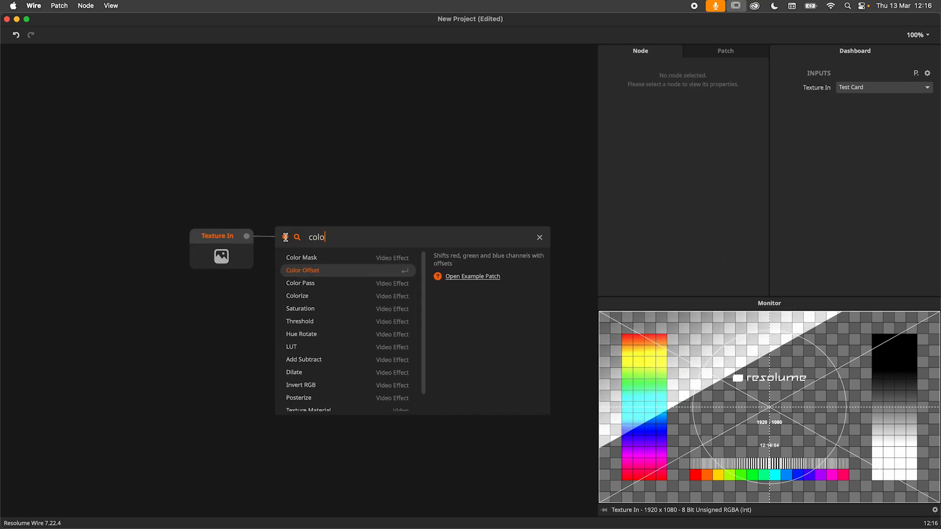
{"action": "key", "text": "Return"}
{"action": "left_click_drag", "start_coordinate": [299, 236], "coordinate": [306, 235]}
{"action": "mouse_move", "coordinate": [344, 252]}
{"action": "left_mouse_down"}
{"action": "mouse_move", "coordinate": [357, 249]}
{"action": "mouse_move", "coordinate": [354, 302]}
{"action": "mouse_move", "coordinate": [368, 156]}
{"action": "mouse_move", "coordinate": [348, 305]}
{"action": "mouse_move", "coordinate": [364, 202]}
{"action": "mouse_move", "coordinate": [359, 254]}
{"action": "left_mouse_up"}
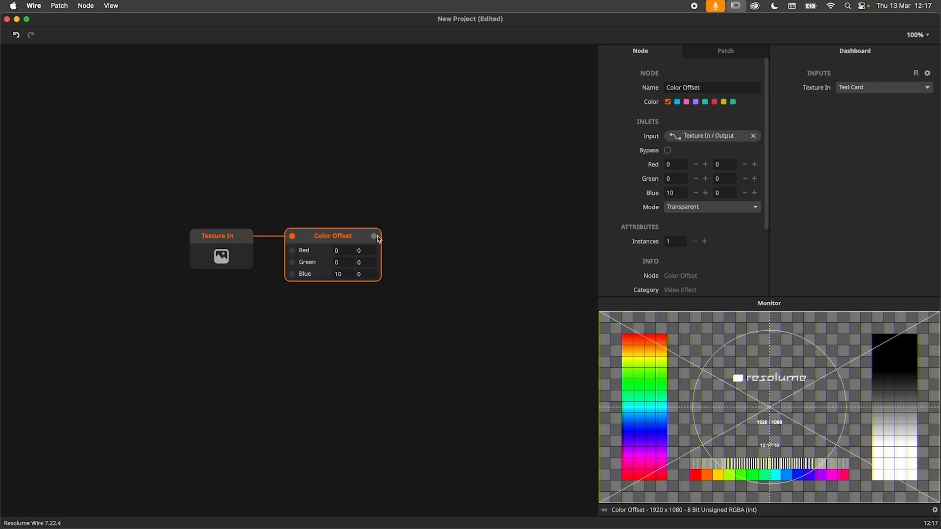
Step: Add a Texture Out node fed by the Color Offset output
{"action": "double_click", "coordinate": [405, 238]}
{"action": "type", "text": "tex"}
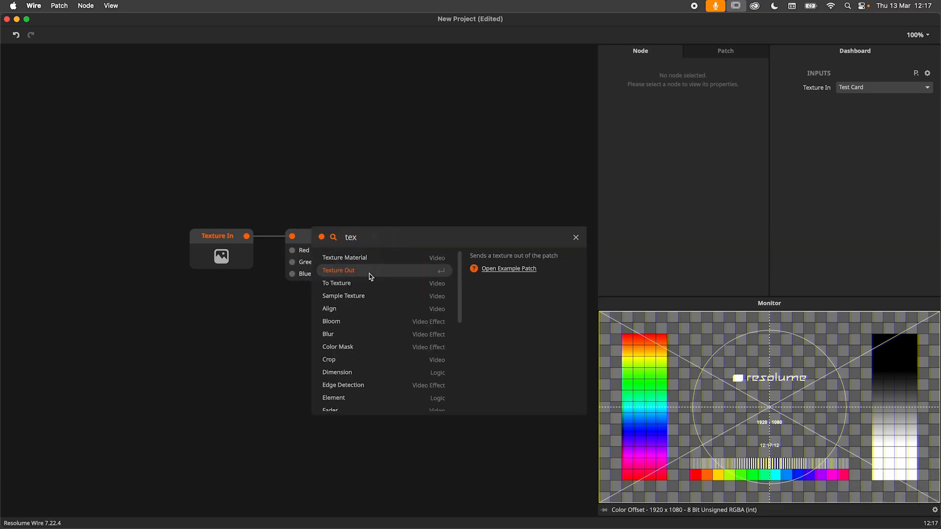
{"action": "left_click", "coordinate": [371, 277]}
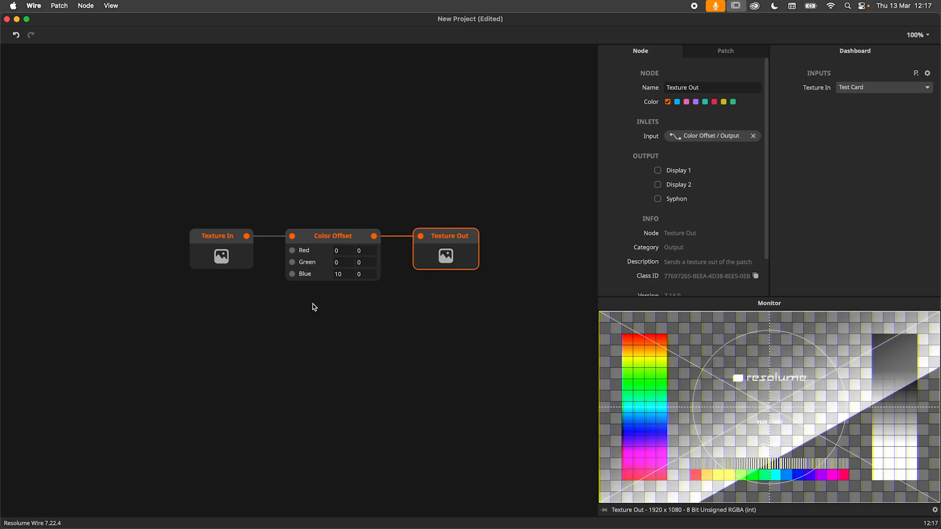
Step: Add a Bool In node below the texture chain and set its Bool View to Piano Button
{"action": "left_click_drag", "start_coordinate": [236, 341], "coordinate": [251, 328]}
{"action": "double_click", "coordinate": [142, 353]}
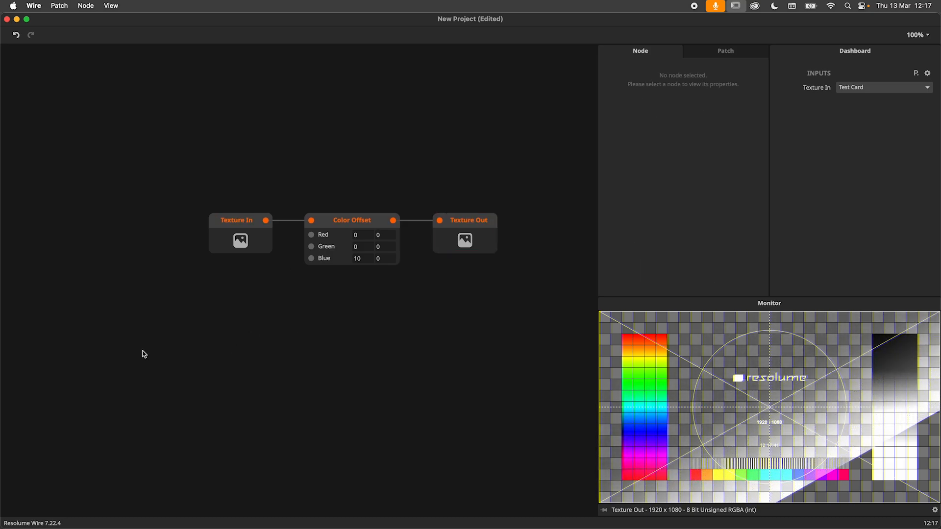
{"action": "type", "text": "boo"}
{"action": "key", "text": "Down"}
{"action": "key", "text": "Return"}
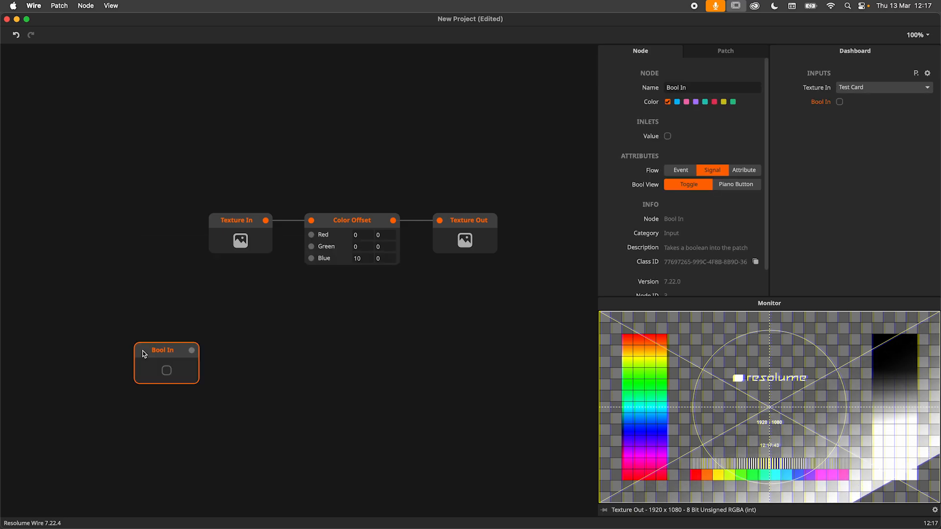
{"action": "left_click_drag", "start_coordinate": [144, 353], "coordinate": [104, 333]}
{"action": "left_click", "coordinate": [735, 185]}
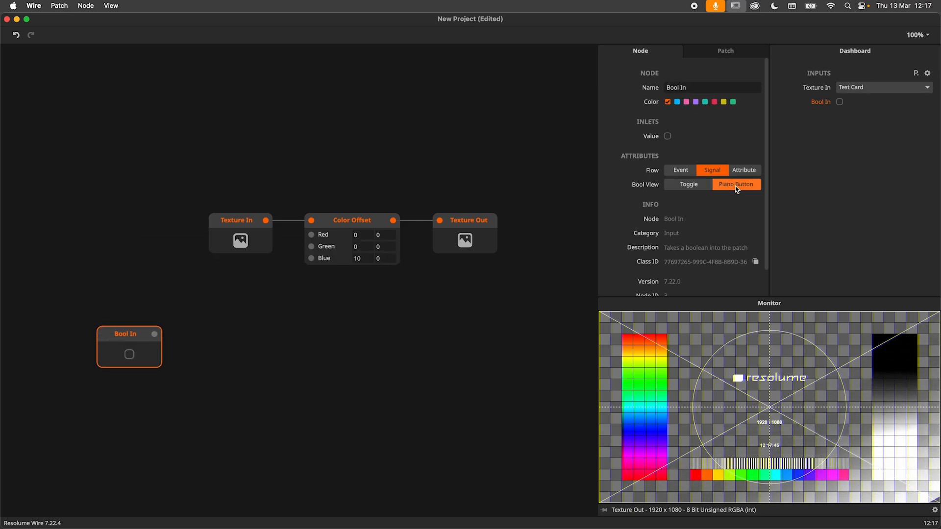
Step: Add an Accumulate node fed by the Bool In output and position it beside Bool In
{"action": "left_click_drag", "start_coordinate": [154, 334], "coordinate": [211, 337]}
{"action": "type", "text": "acc"}
{"action": "left_click", "coordinate": [206, 355]}
{"action": "left_click_drag", "start_coordinate": [143, 378], "coordinate": [215, 332]}
{"action": "mouse_move", "coordinate": [219, 333]}
{"action": "left_mouse_down"}
{"action": "mouse_move", "coordinate": [184, 322]}
{"action": "mouse_move", "coordinate": [209, 330]}
{"action": "left_mouse_up"}
{"action": "left_click", "coordinate": [181, 367]}
Step: Make the Reset inlet visible on the Accumulate node
{"action": "right_click", "coordinate": [211, 331]}
{"action": "mouse_move", "coordinate": [276, 347]}
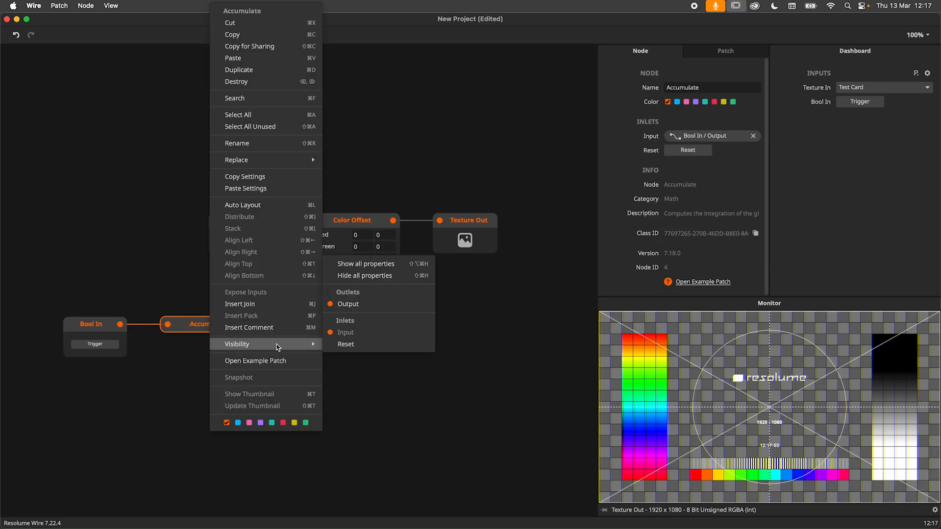
{"action": "left_click", "coordinate": [364, 346]}
{"action": "left_click_drag", "start_coordinate": [113, 368], "coordinate": [167, 349]}
Step: Add an On Change node fed by Bool In and connect its output to the Accumulate node's Reset inlet
{"action": "left_click_drag", "start_coordinate": [151, 312], "coordinate": [118, 332]}
{"action": "type", "text": "on"}
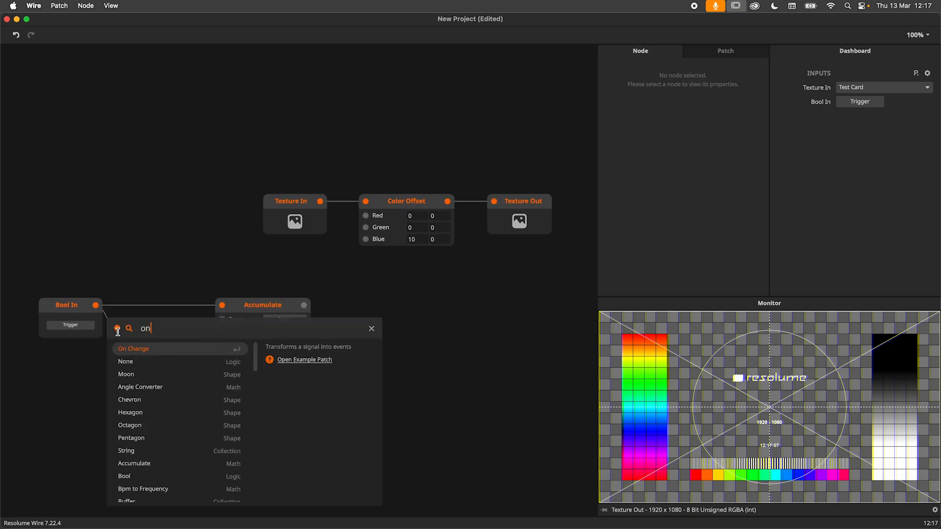
{"action": "key", "text": "Return"}
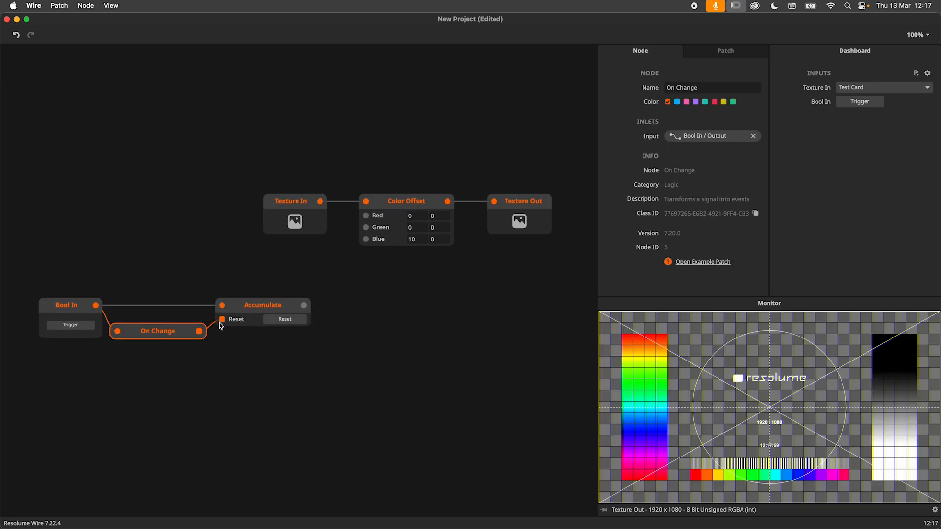
{"action": "left_click_drag", "start_coordinate": [247, 318], "coordinate": [265, 317]}
Step: Reposition the Bool In, On Change and Accumulate group and connect Accumulate to Color Offset's Red inlet, testing it with Bool In
{"action": "left_click_drag", "start_coordinate": [23, 366], "coordinate": [215, 310]}
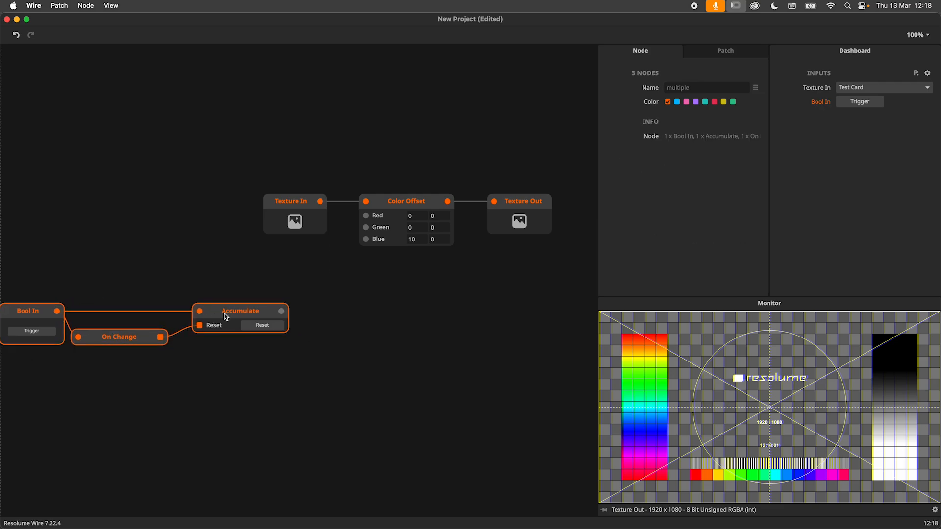
{"action": "scroll", "coordinate": [241, 374], "scroll_direction": "left", "scroll_amount": 6}
{"action": "left_click", "coordinate": [310, 354]}
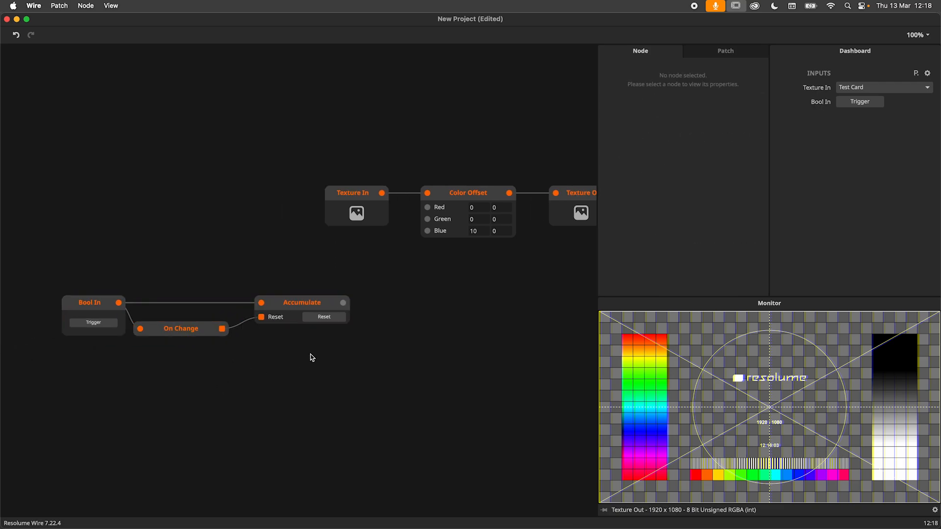
{"action": "left_click_drag", "start_coordinate": [419, 216], "coordinate": [426, 207]}
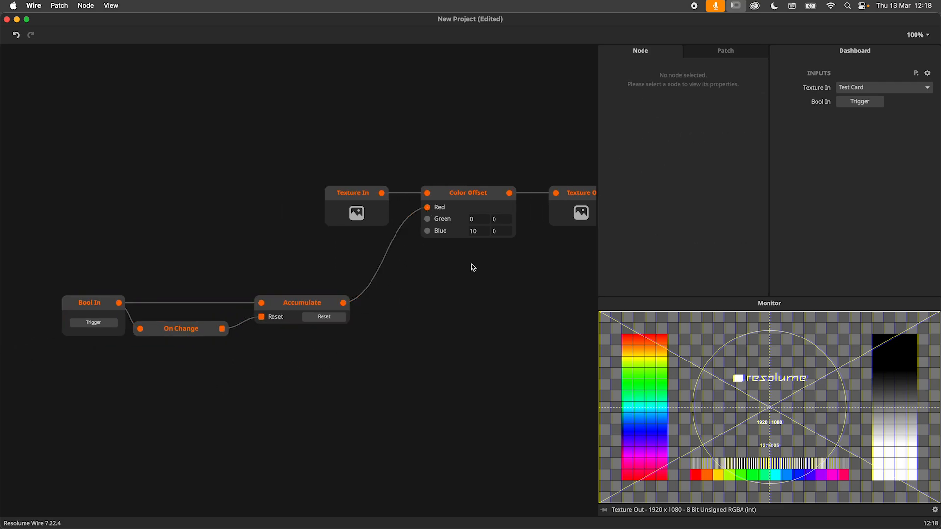
{"action": "left_click", "coordinate": [104, 324]}
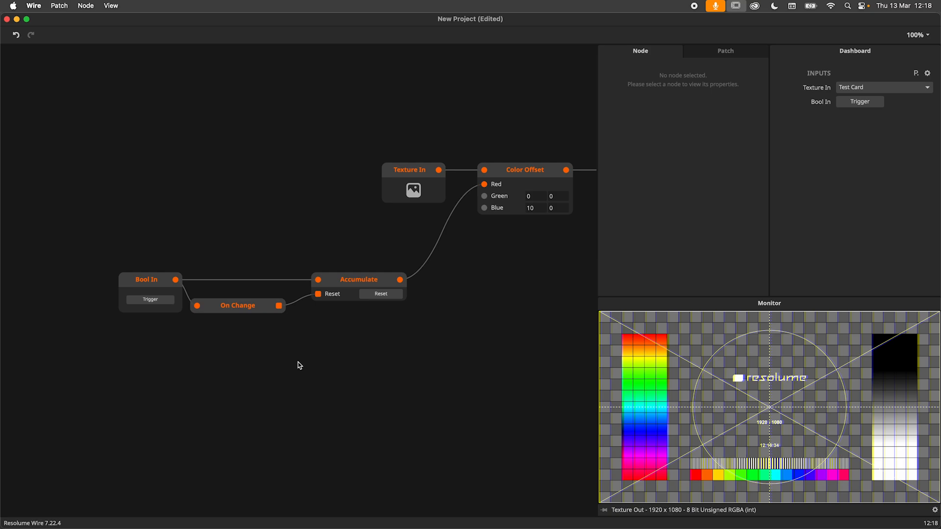
Step: Move Bool In farther from On Change and add a Multiply node with its Left inlet fed by Bool In
{"action": "left_click_drag", "start_coordinate": [284, 368], "coordinate": [402, 358]}
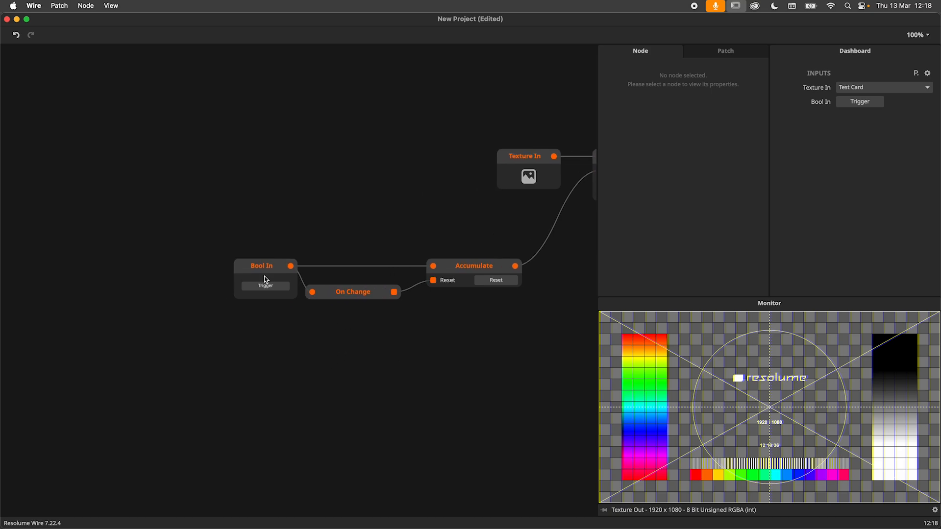
{"action": "left_click_drag", "start_coordinate": [265, 279], "coordinate": [189, 279]}
{"action": "mouse_move", "coordinate": [214, 273]}
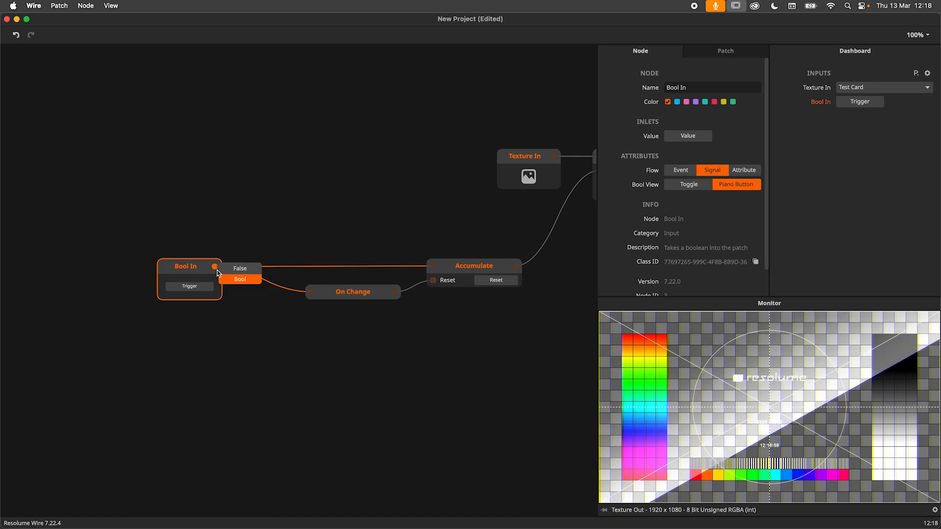
{"action": "left_click_drag", "start_coordinate": [215, 266], "coordinate": [246, 314]}
{"action": "type", "text": "mul"}
{"action": "key", "text": "Return"}
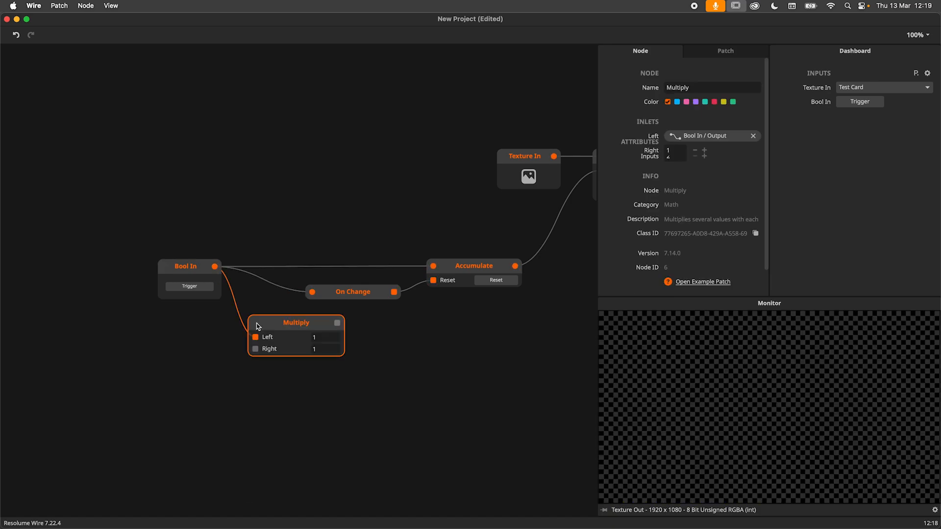
Step: Place Multiply between Bool In and Accumulate, feeding its output into Accumulate's main inlet, and move Bool In to align with it
{"action": "left_click_drag", "start_coordinate": [281, 318], "coordinate": [306, 230]}
{"action": "left_click_drag", "start_coordinate": [208, 265], "coordinate": [158, 230]}
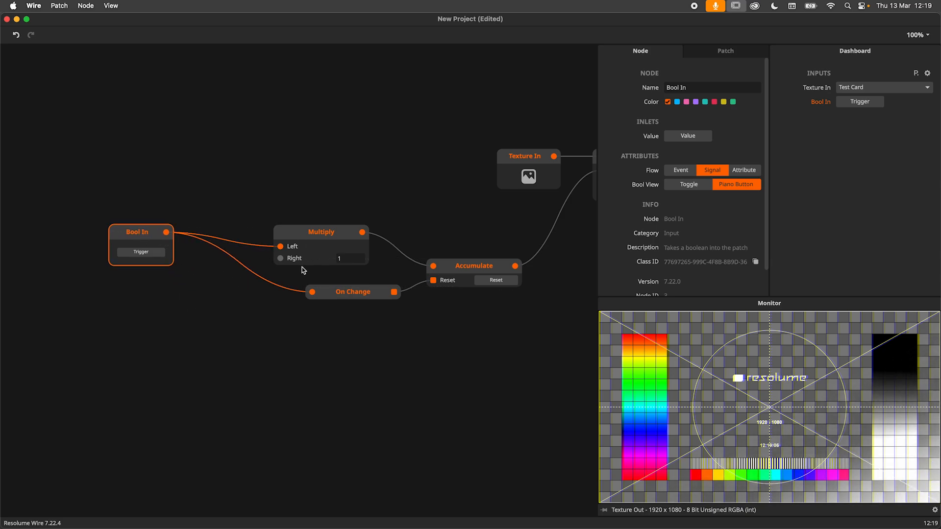
Step: Add an Int In node named Speed and place it below Bool In
{"action": "double_click", "coordinate": [163, 376]}
{"action": "type", "text": "int"}
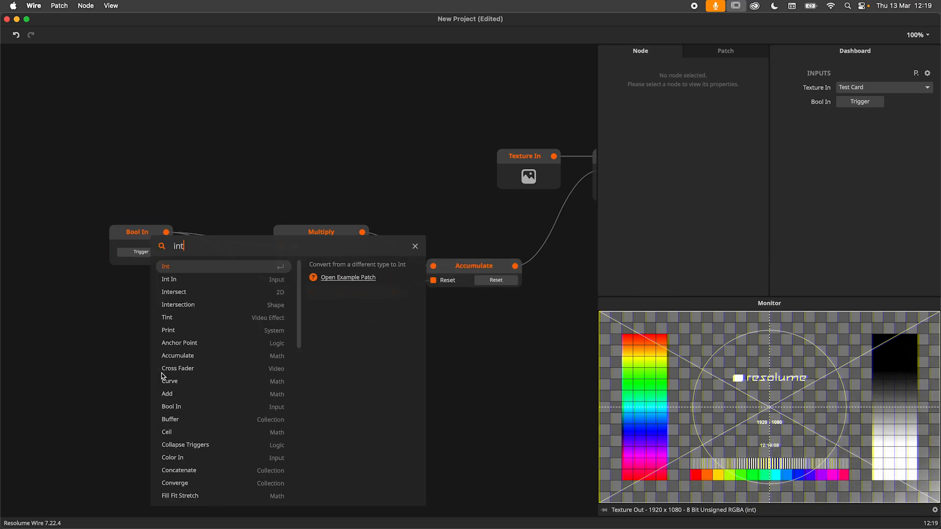
{"action": "key", "text": "Return"}
{"action": "left_click_drag", "start_coordinate": [163, 376], "coordinate": [131, 334]}
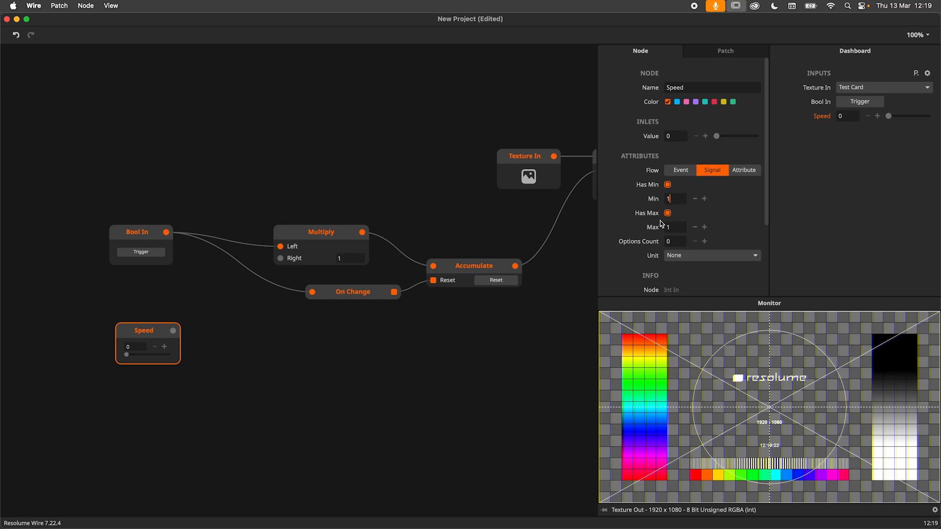
Step: Limit Speed to a minimum of 1 and a maximum of 100 and connect it to Multiply's Right inlet
{"action": "left_click", "coordinate": [243, 335]}
{"action": "left_click_drag", "start_coordinate": [135, 340], "coordinate": [135, 330]}
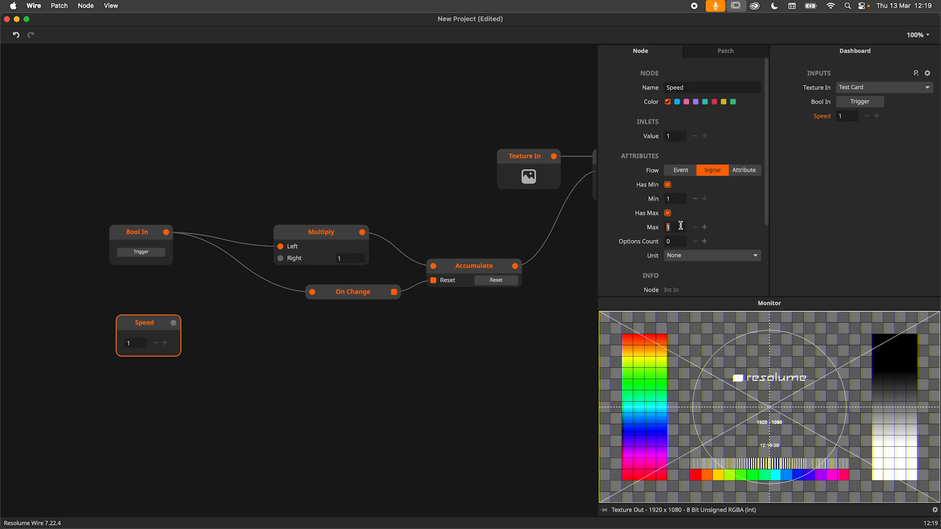
{"action": "key", "text": "Return"}
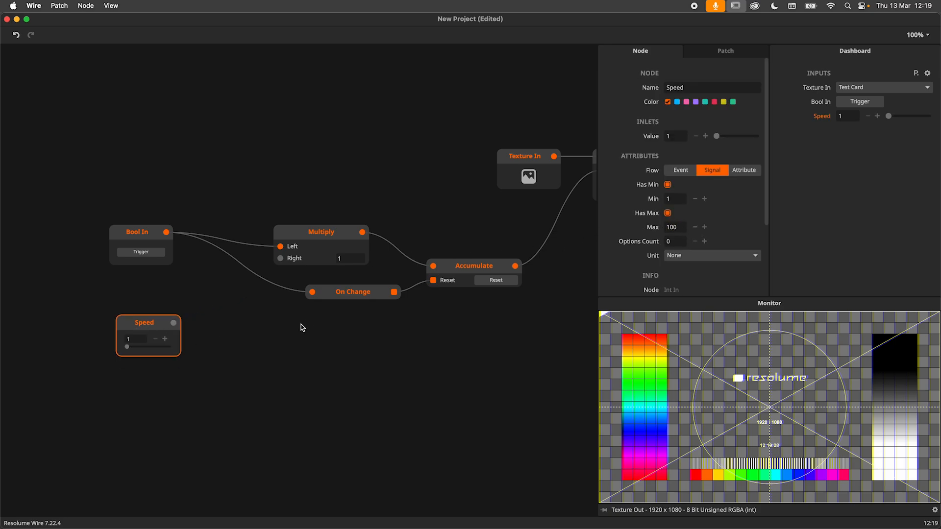
{"action": "left_click_drag", "start_coordinate": [173, 323], "coordinate": [281, 258]}
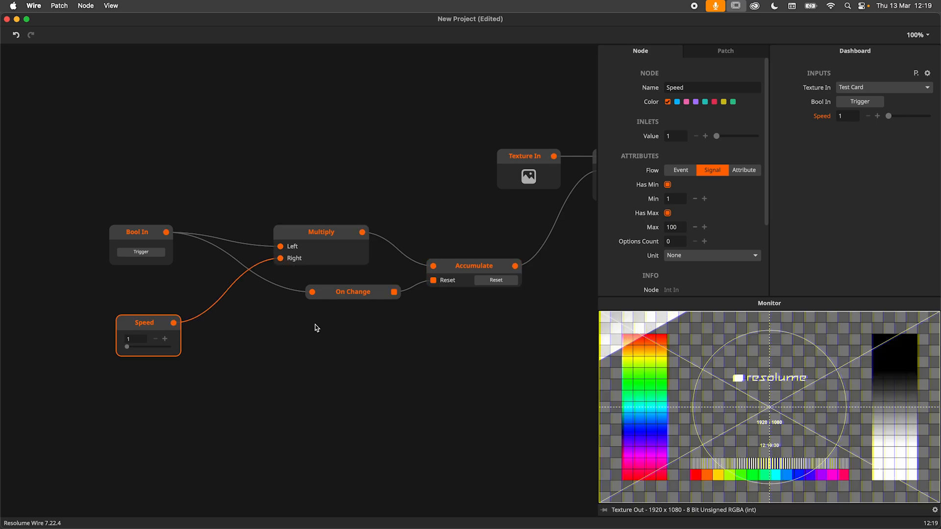
Step: Trigger Bool In at Speed 1, raise Speed to 31, and trigger it again to compare the red offset
{"action": "left_click", "coordinate": [159, 253]}
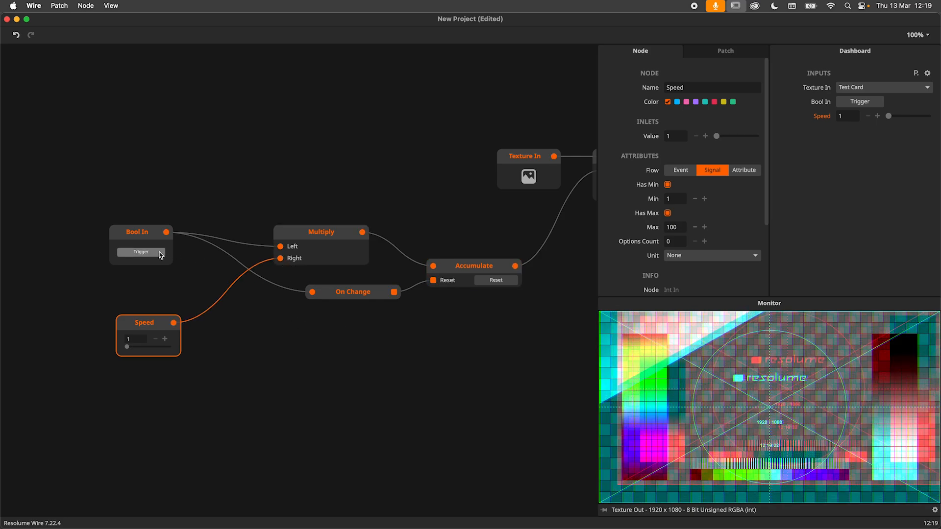
{"action": "left_click_drag", "start_coordinate": [127, 346], "coordinate": [140, 346]}
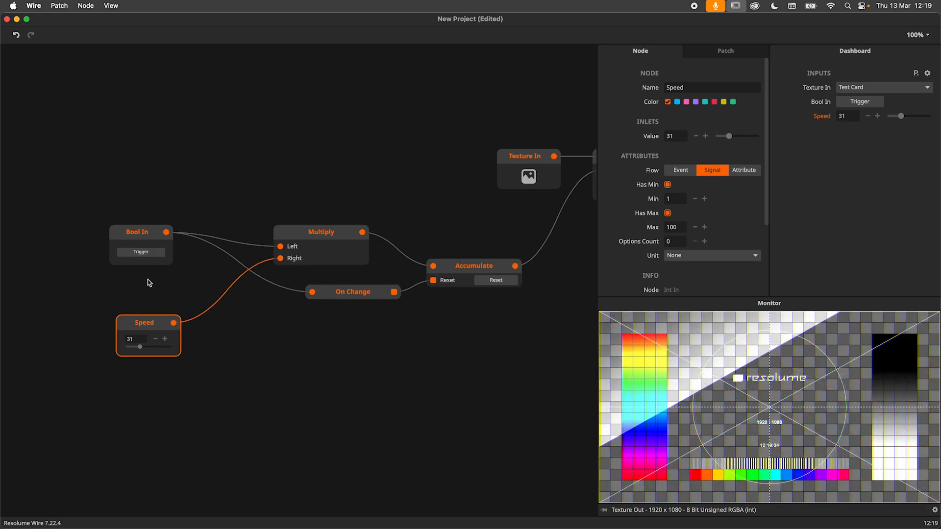
{"action": "left_click", "coordinate": [148, 254]}
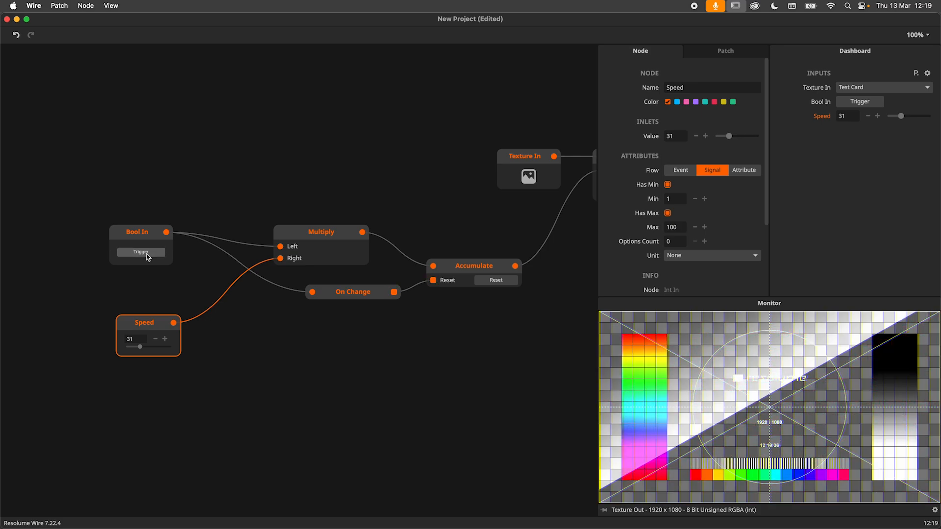
{"action": "left_click", "coordinate": [148, 255]}
Step: Set Speed to 20 and test the red offset by triggering Bool In repeatedly
{"action": "mouse_move", "coordinate": [139, 347]}
{"action": "left_mouse_down"}
{"action": "mouse_move", "coordinate": [158, 338]}
{"action": "mouse_move", "coordinate": [189, 351]}
{"action": "mouse_move", "coordinate": [135, 347]}
{"action": "left_mouse_up"}
{"action": "left_click", "coordinate": [155, 258]}
{"action": "left_click", "coordinate": [153, 257]}
{"action": "left_click", "coordinate": [154, 256]}
{"action": "left_click", "coordinate": [145, 255]}
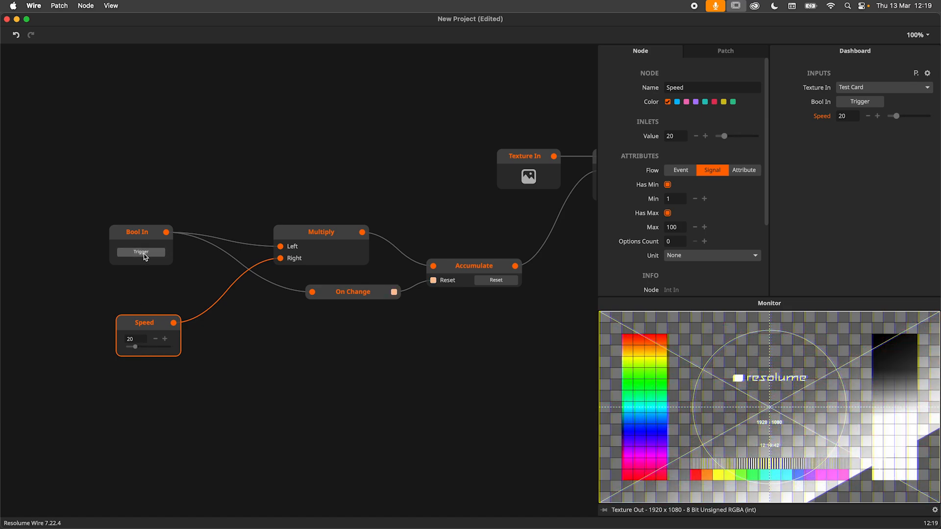
{"action": "left_click", "coordinate": [145, 257]}
{"action": "left_click", "coordinate": [146, 257]}
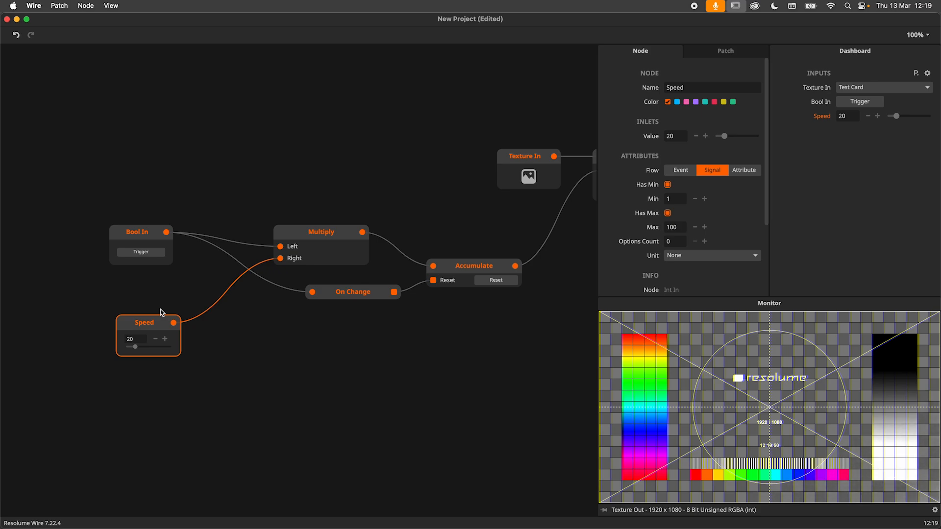
Step: Align the Speed node under Bool In and set its unit to Pixels (px)
{"action": "left_click_drag", "start_coordinate": [158, 316], "coordinate": [150, 300]}
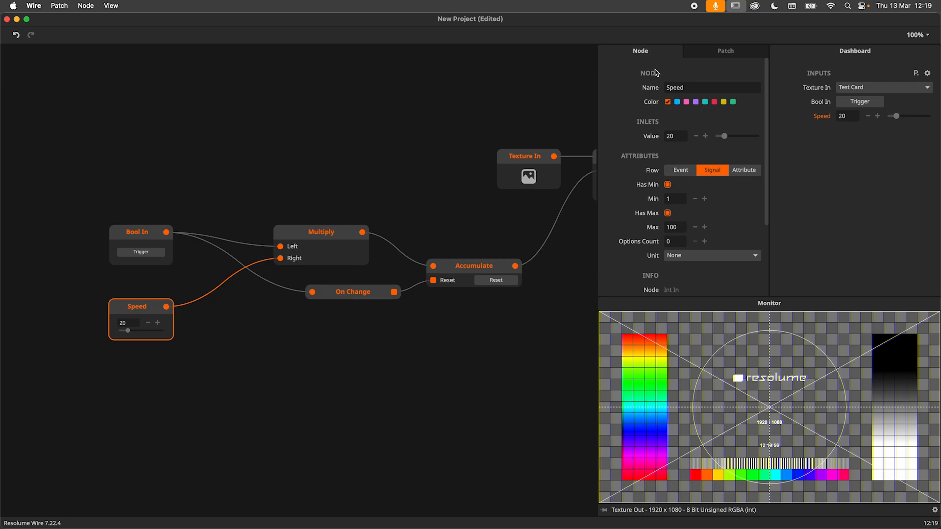
{"action": "left_click", "coordinate": [720, 258]}
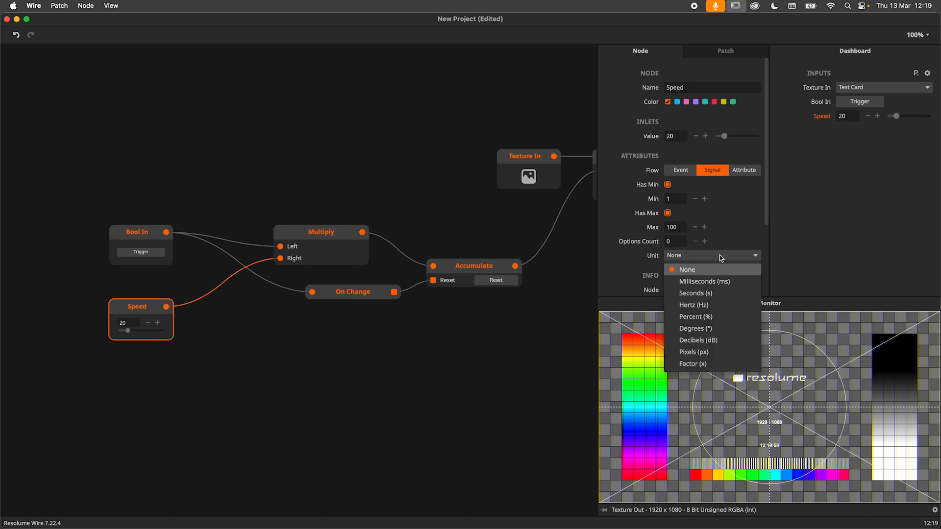
{"action": "left_click", "coordinate": [713, 353]}
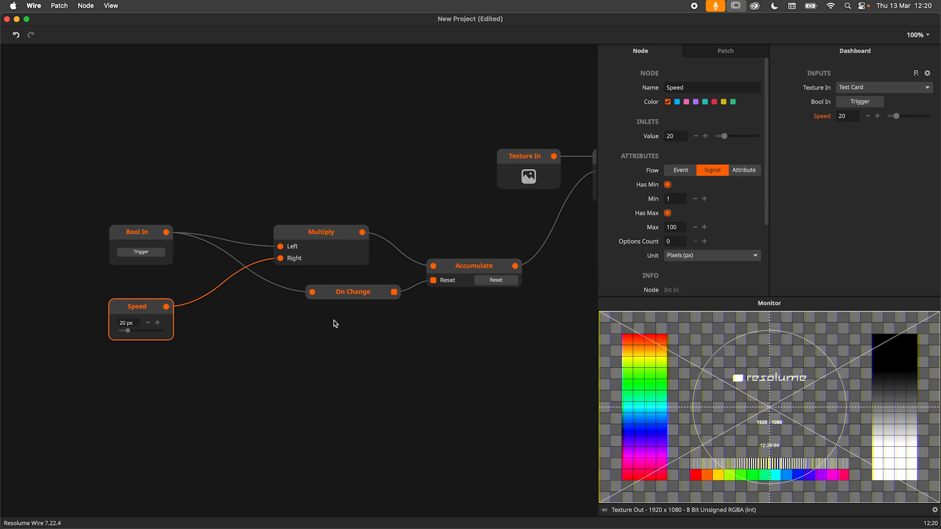
{"action": "mouse_move", "coordinate": [170, 312]}
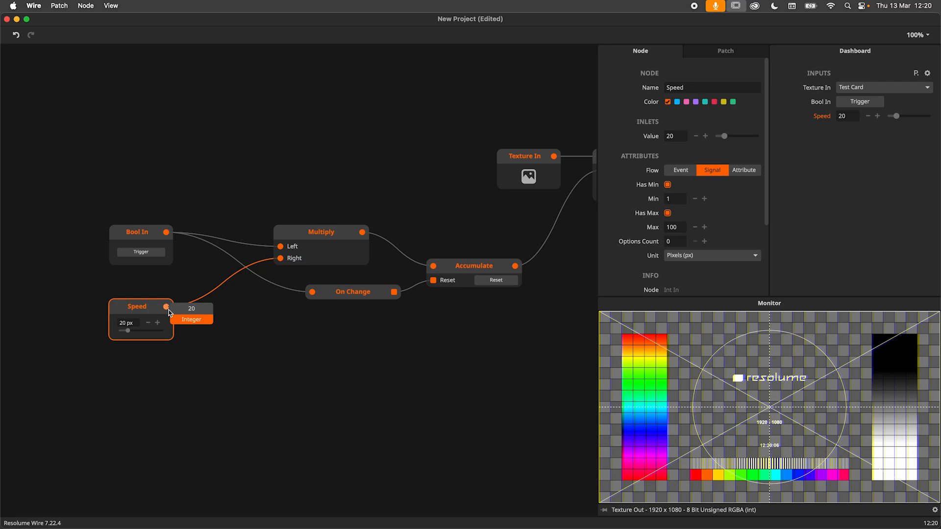
{"action": "left_click", "coordinate": [222, 325]}
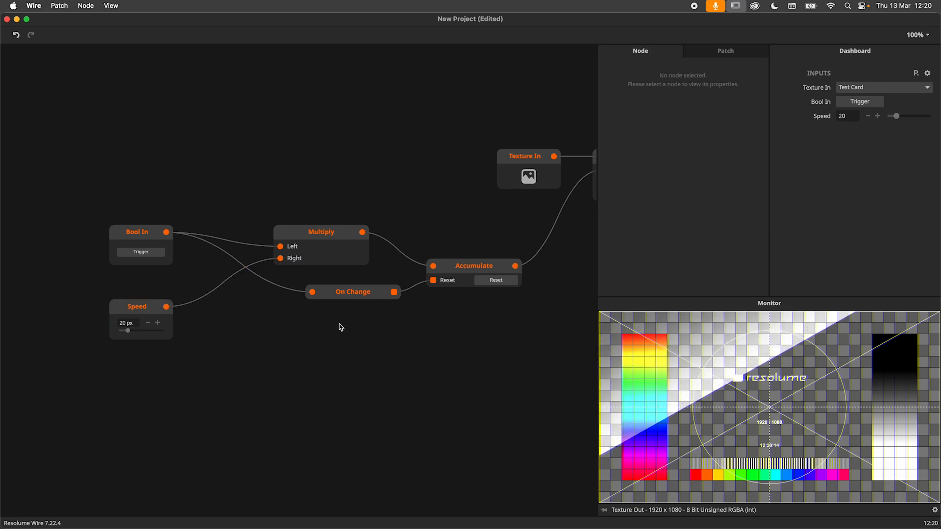
Step: Move Bool In, Speed, Multiply, On Change and Accumulate together farther from Color Offset to make room on the Red connection
{"action": "left_click_drag", "start_coordinate": [384, 336], "coordinate": [275, 316]}
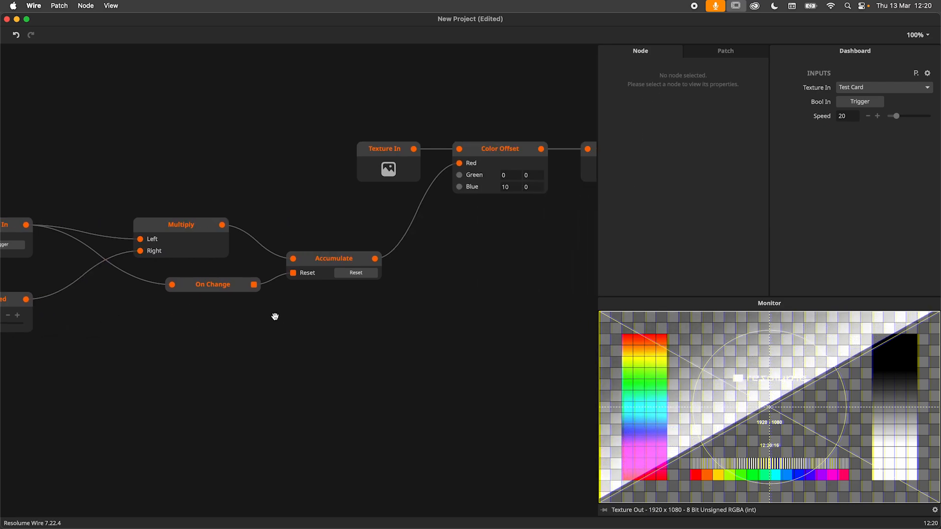
{"action": "left_click_drag", "start_coordinate": [306, 287], "coordinate": [357, 317]}
{"action": "left_click_drag", "start_coordinate": [95, 336], "coordinate": [431, 200]}
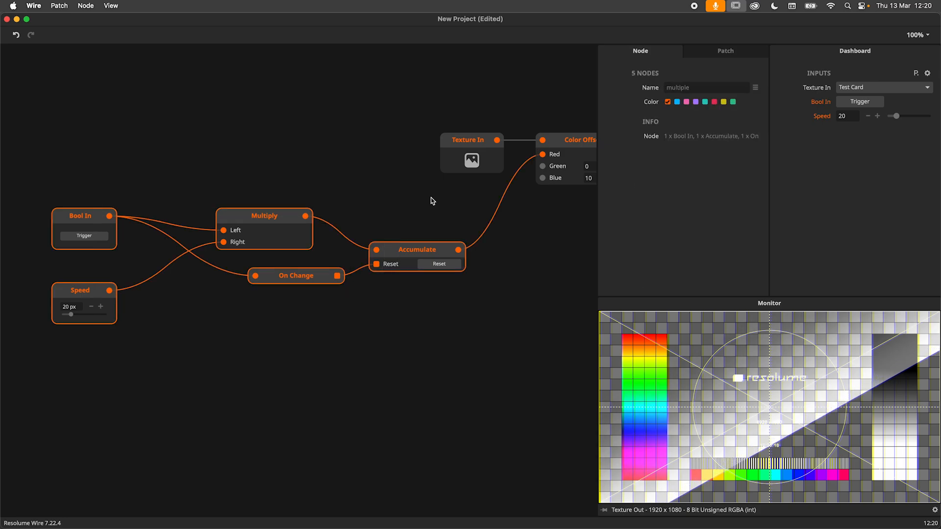
{"action": "left_click_drag", "start_coordinate": [413, 250], "coordinate": [342, 254]}
{"action": "left_click", "coordinate": [452, 236]}
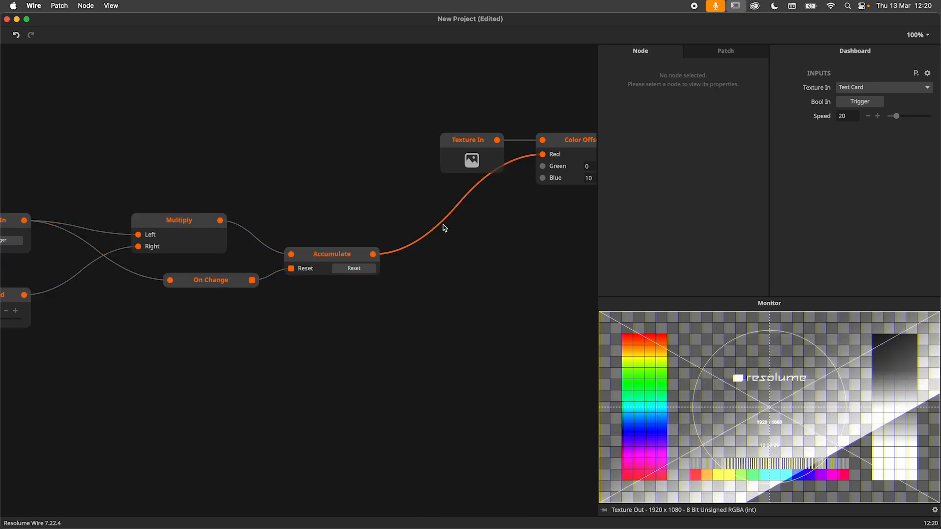
Step: Insert a Smooth node between Accumulate and Color Offset's Red inlet and test it with the Bool In trigger
{"action": "double_click", "coordinate": [442, 223]}
{"action": "type", "text": "smoo"}
{"action": "key", "text": "Return"}
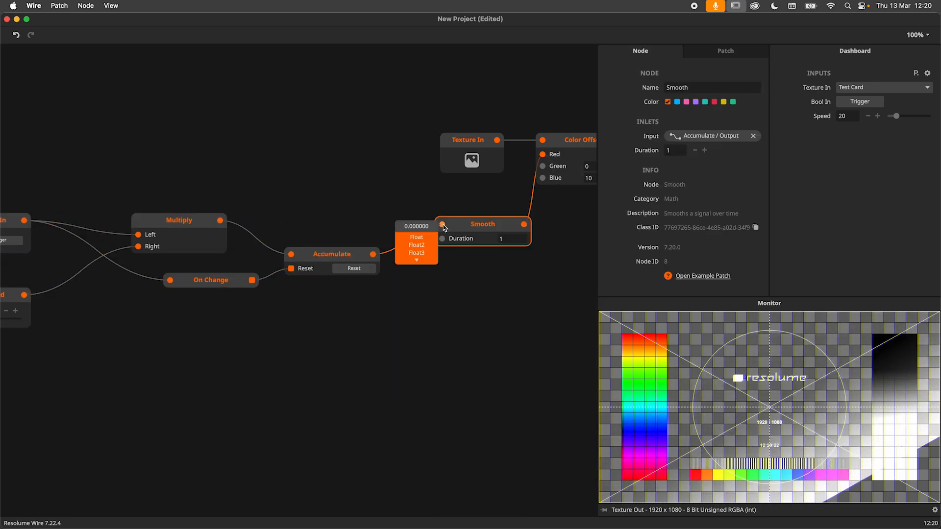
{"action": "left_click", "coordinate": [850, 104]}
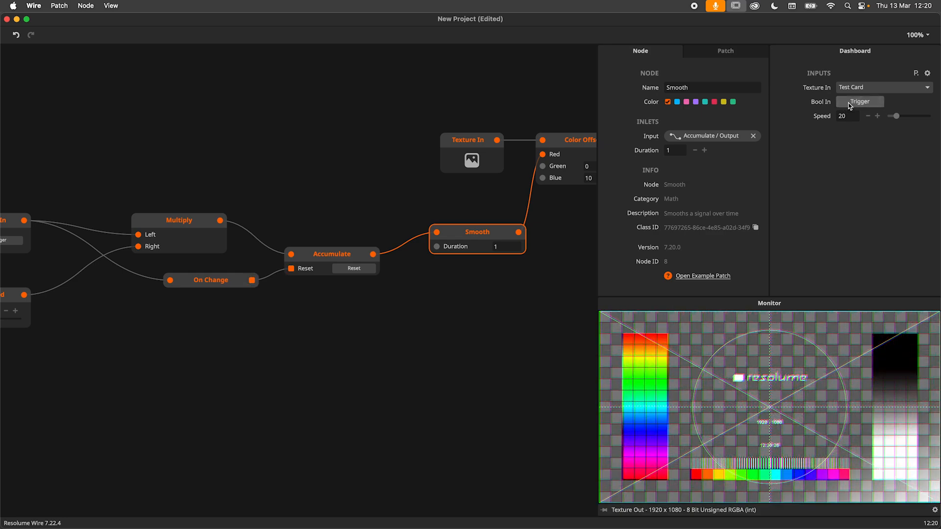
{"action": "left_click", "coordinate": [850, 104]}
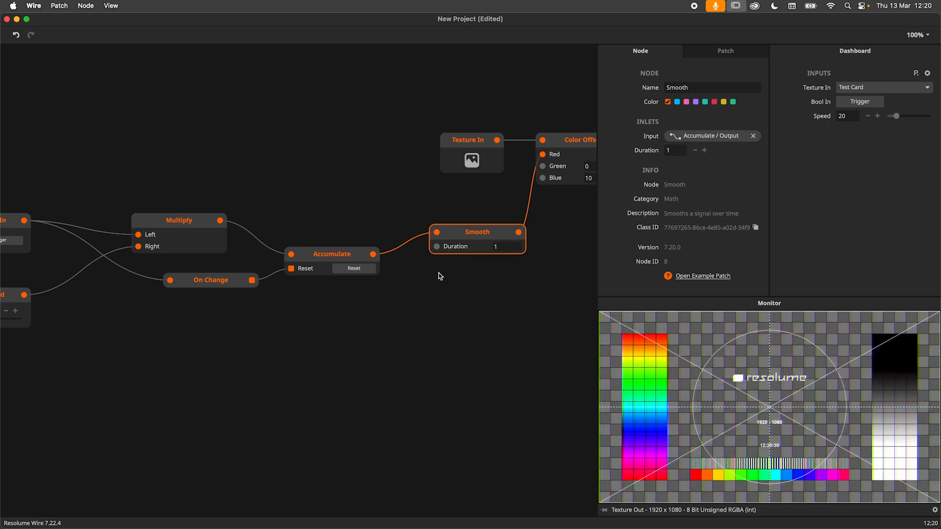
Step: Expose the Smooth node's Duration inlet as an input and place the Duration node below Accumulate
{"action": "left_click_drag", "start_coordinate": [461, 245], "coordinate": [459, 251]}
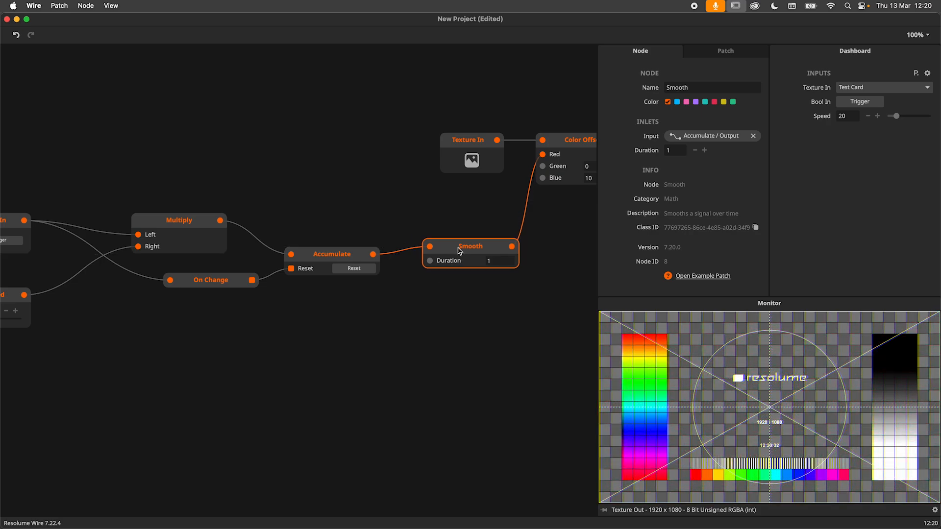
{"action": "right_click", "coordinate": [431, 263]}
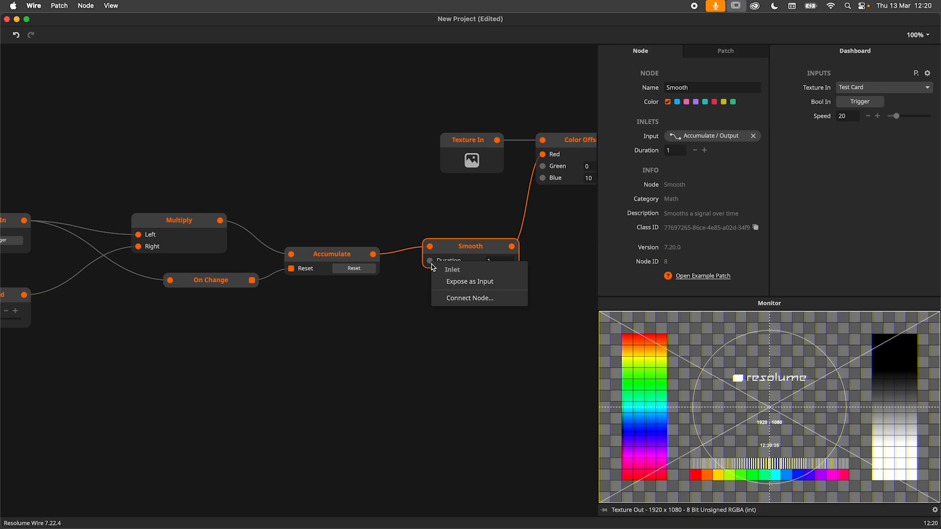
{"action": "left_click", "coordinate": [472, 288]}
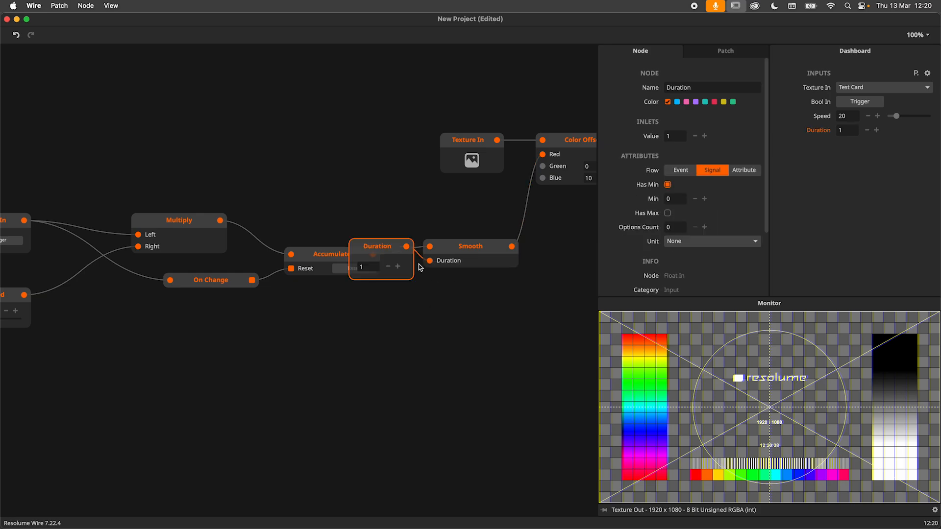
{"action": "left_click_drag", "start_coordinate": [388, 250], "coordinate": [353, 300]}
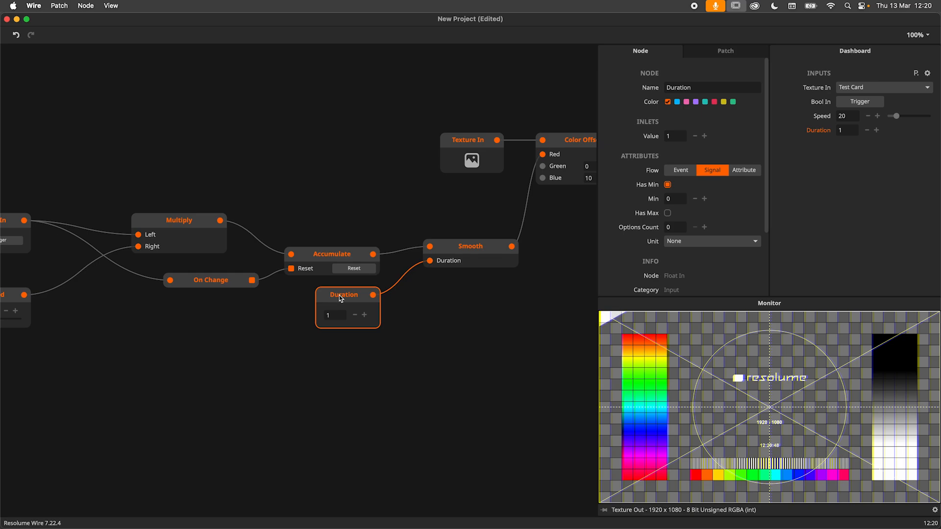
Step: Enable a maximum on the Duration input and set it to 5
{"action": "left_click", "coordinate": [667, 214]}
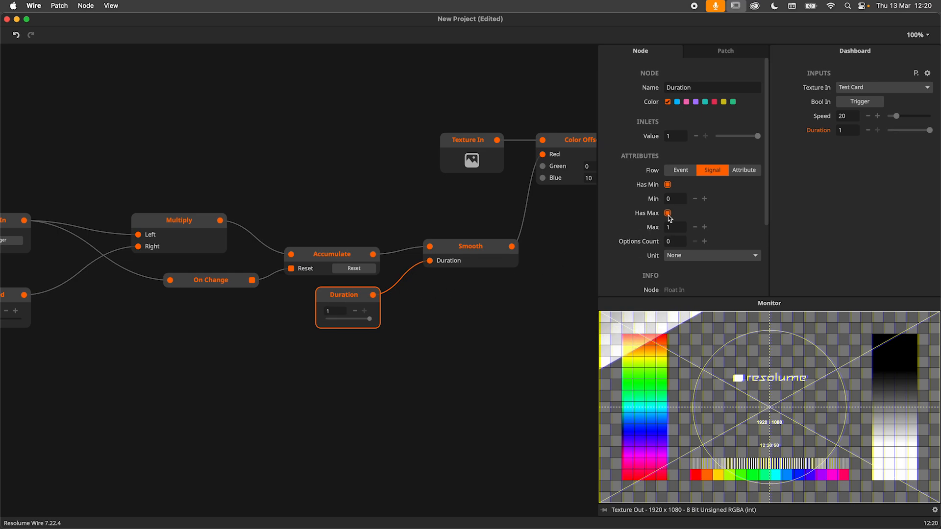
{"action": "left_click", "coordinate": [677, 229]}
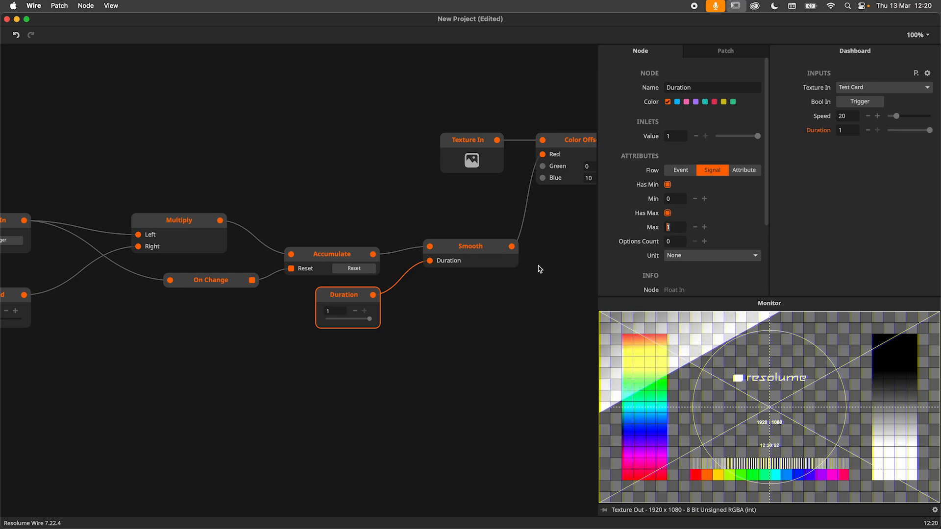
{"action": "type", "text": "5"}
{"action": "left_click", "coordinate": [466, 325]}
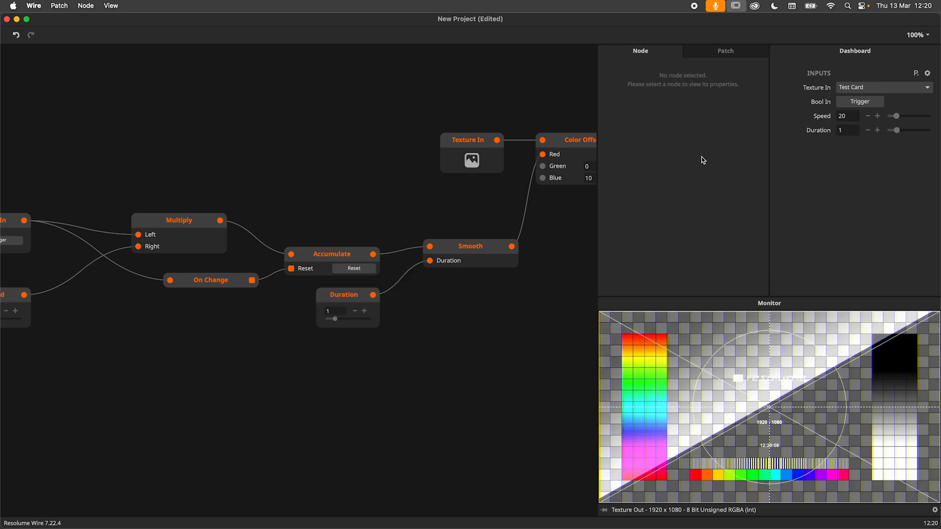
Step: Raise Duration to about 3.77, testing the smoothing with the Bool In trigger before and after the change
{"action": "left_click", "coordinate": [853, 104]}
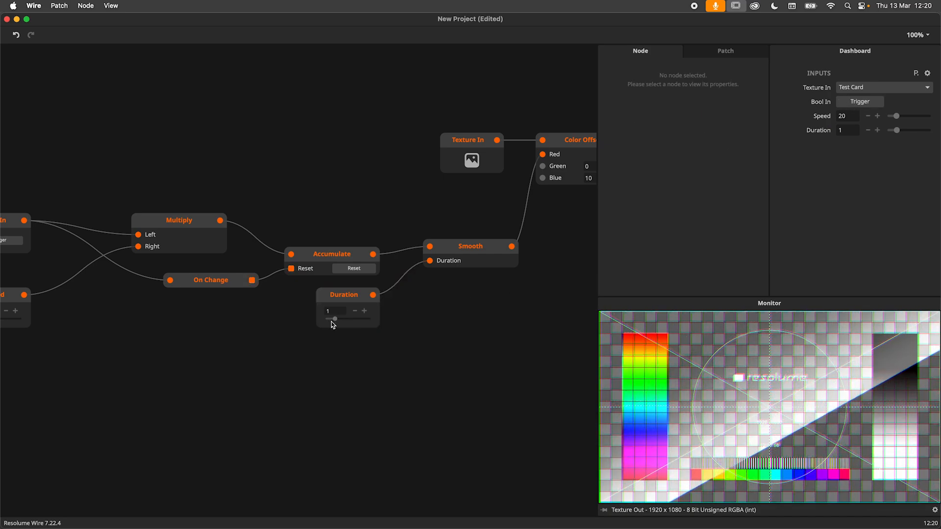
{"action": "left_click_drag", "start_coordinate": [335, 319], "coordinate": [357, 321]}
{"action": "left_click", "coordinate": [853, 104]}
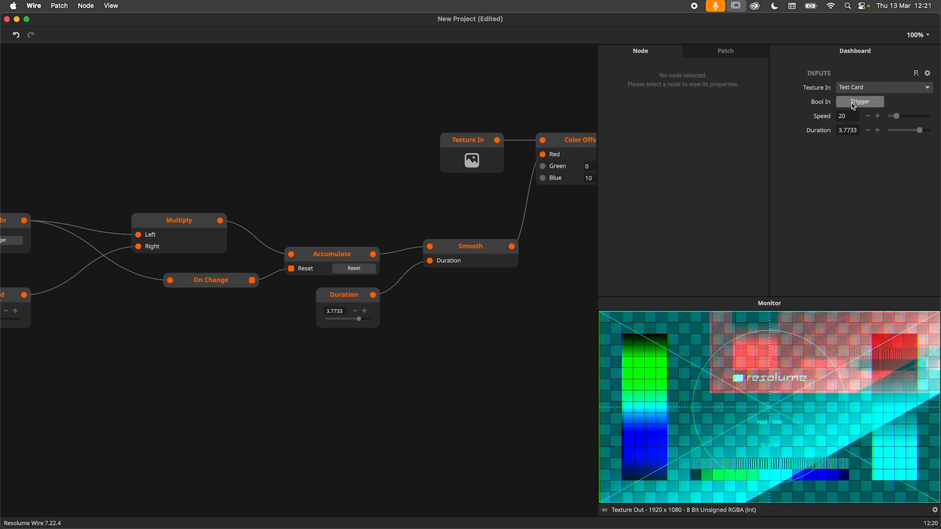
{"action": "left_click", "coordinate": [852, 104]}
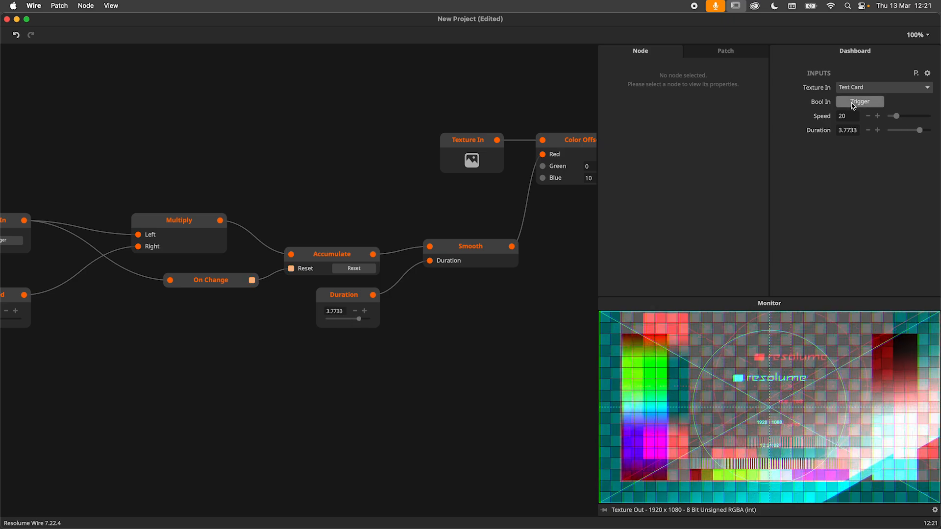
Step: Set the Duration input's maximum to 2 and test the smoothing with the Bool In trigger
{"action": "left_click", "coordinate": [362, 300]}
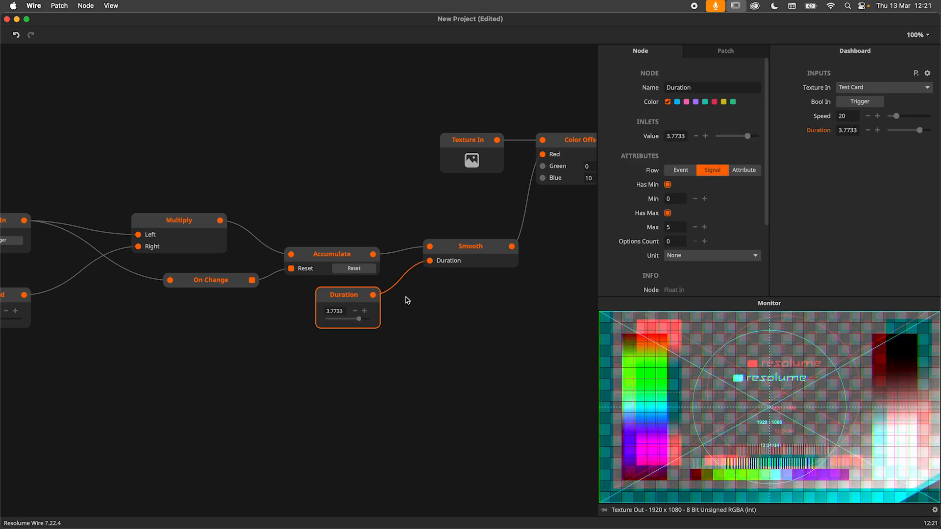
{"action": "left_click", "coordinate": [673, 230]}
{"action": "type", "text": "2"}
{"action": "left_click", "coordinate": [440, 379]}
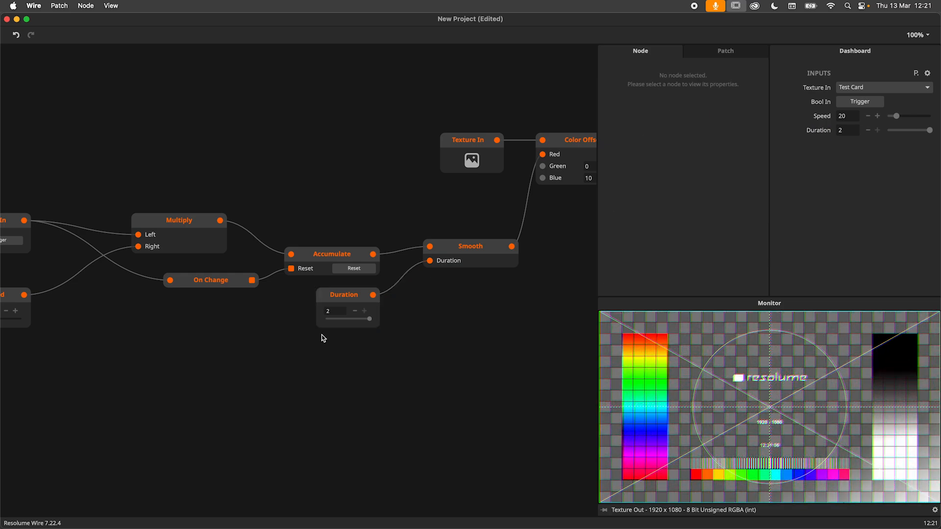
{"action": "left_click", "coordinate": [850, 103]}
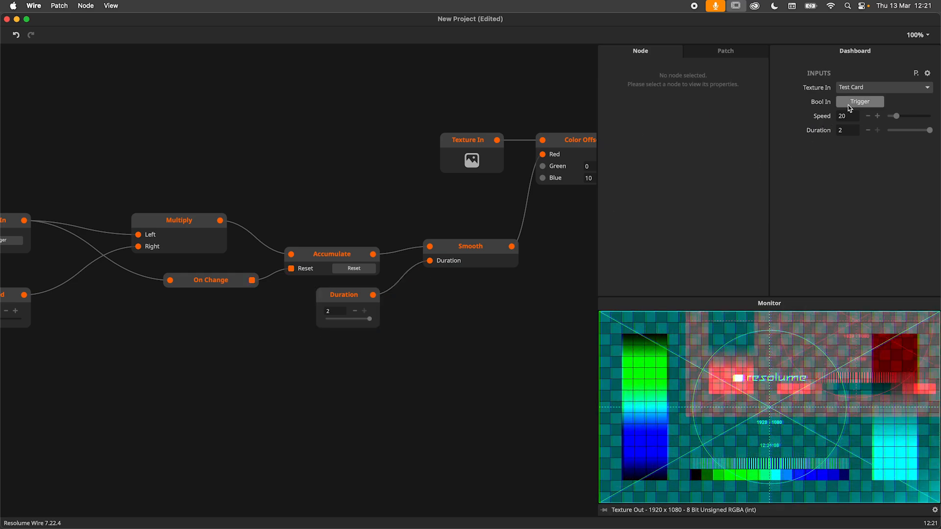
Step: Raise Speed to 55 and test the color offset with the Bool In trigger
{"action": "left_click", "coordinate": [909, 119]}
{"action": "left_click", "coordinate": [876, 104]}
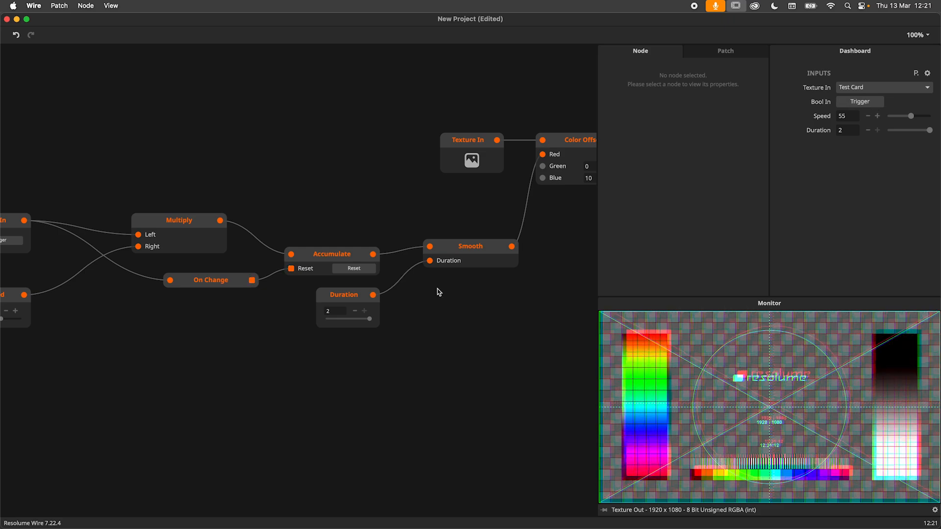
Step: Auto-arrange the seven nodes from Bool In and Speed through Smooth, and move the tidied group closer to Color Offset
{"action": "scroll", "coordinate": [429, 333], "scroll_direction": "down", "scroll_amount": 2}
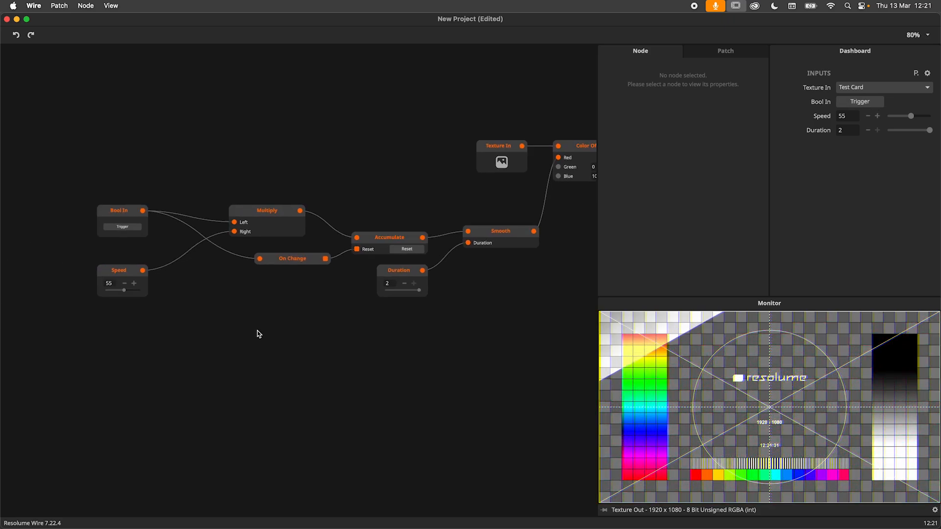
{"action": "left_click_drag", "start_coordinate": [110, 364], "coordinate": [505, 205]}
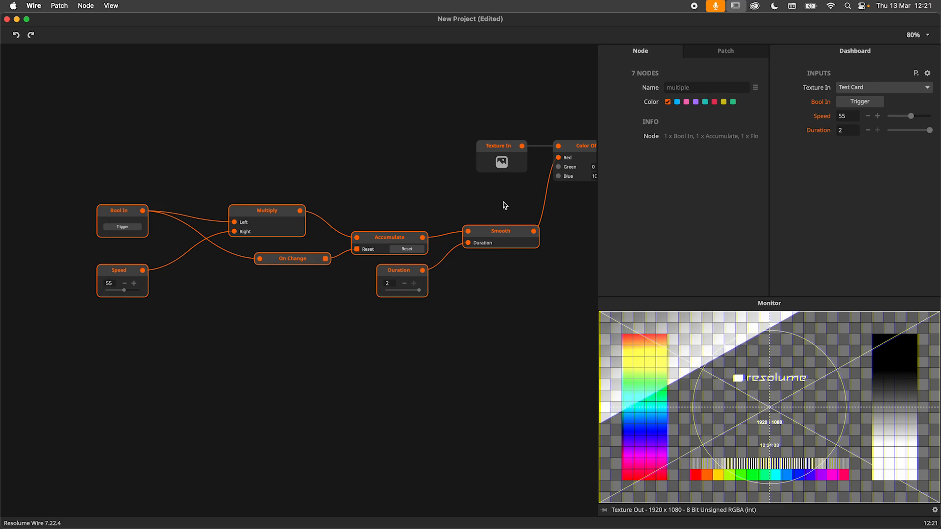
{"action": "key", "text": "super+l"}
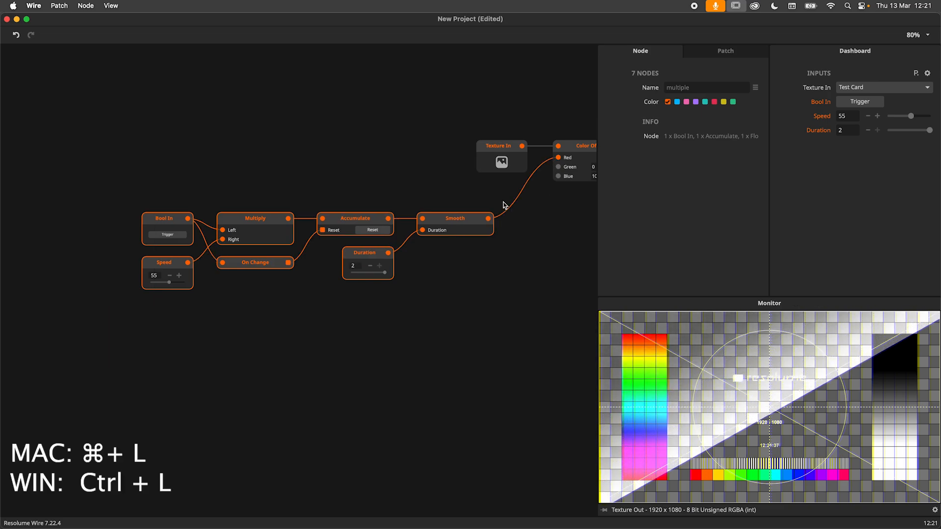
{"action": "left_click_drag", "start_coordinate": [436, 235], "coordinate": [470, 203]}
{"action": "left_click", "coordinate": [460, 281]}
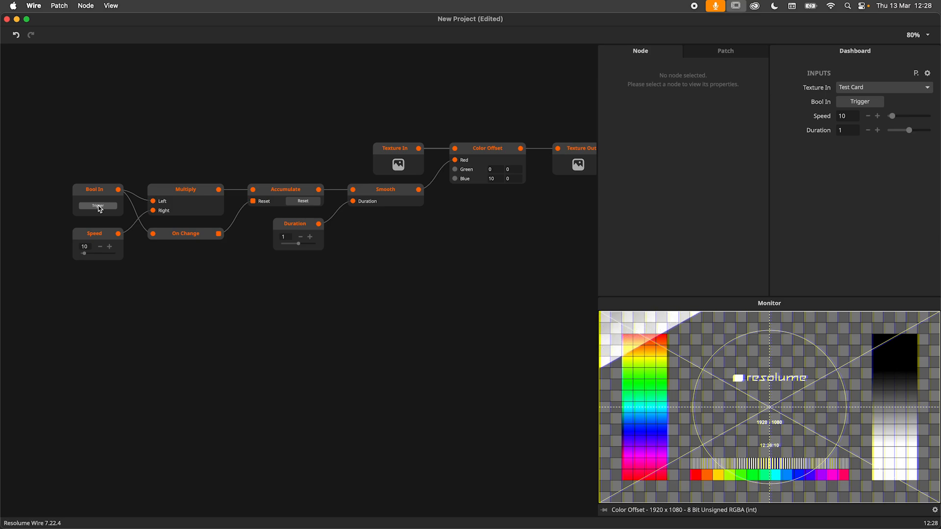
Step: Add a Float2 node in the empty canvas area below the Smooth node
{"action": "double_click", "coordinate": [355, 289]}
{"action": "type", "text": "float"}
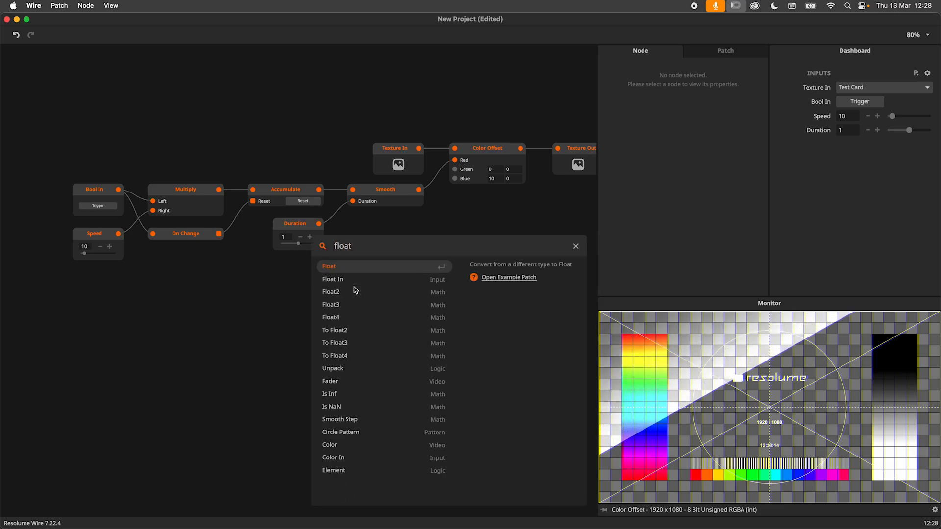
{"action": "key", "text": "Return"}
{"action": "left_click_drag", "start_coordinate": [355, 290], "coordinate": [394, 282]}
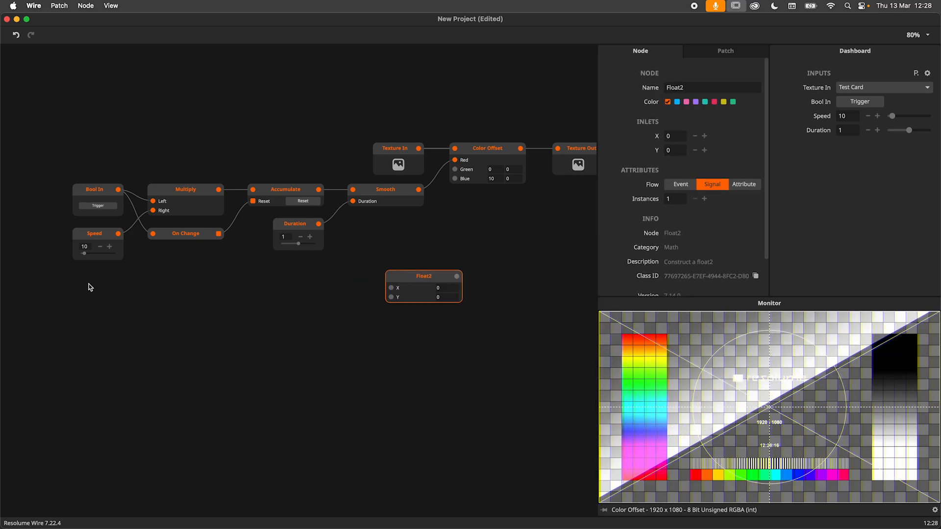
Step: Route Smooth through Float2's X inlet into Color Offset's Red inlet, making room for it, and test with the Bool In trigger
{"action": "left_click_drag", "start_coordinate": [80, 283], "coordinate": [457, 162]}
{"action": "left_click", "coordinate": [368, 249]}
{"action": "left_click", "coordinate": [389, 214]}
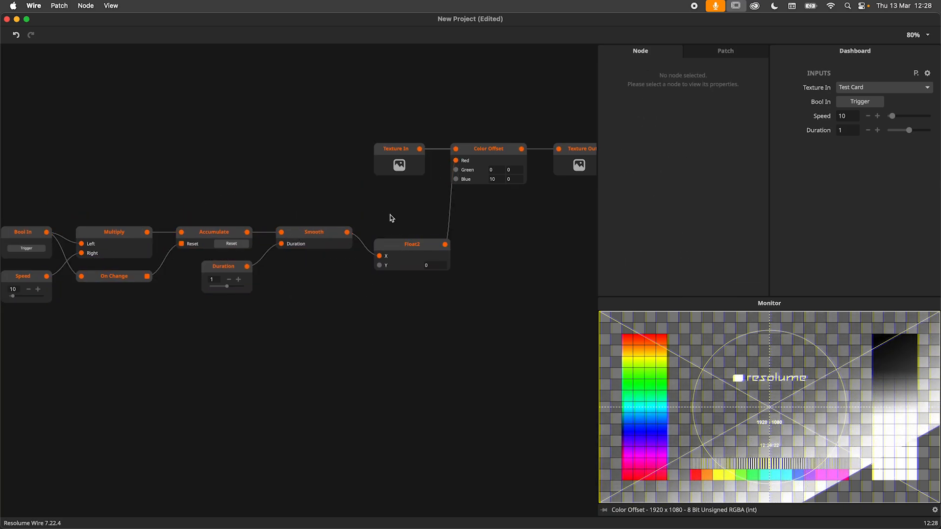
{"action": "left_click", "coordinate": [853, 102]}
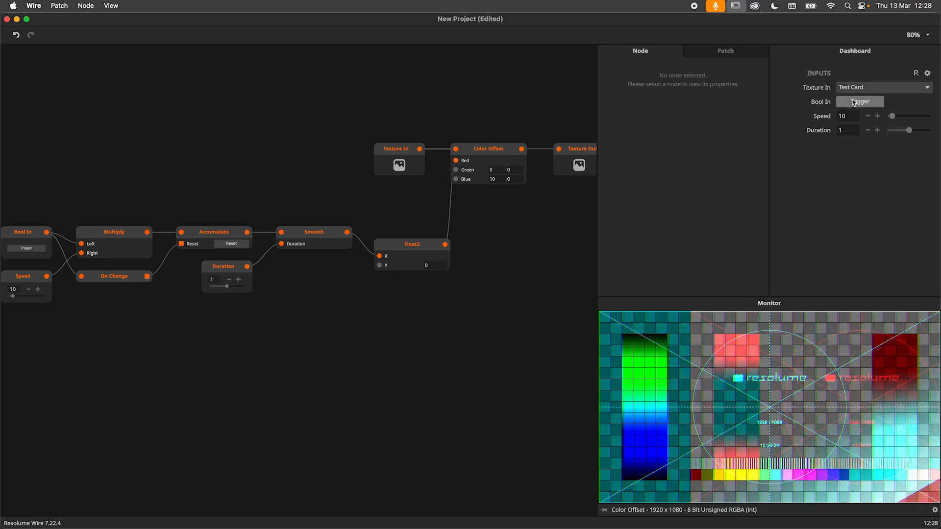
Step: Reroute Smooth's output to Float2's Y inlet and test the vertical offset with the Bool In trigger
{"action": "left_click_drag", "start_coordinate": [379, 256], "coordinate": [380, 265]}
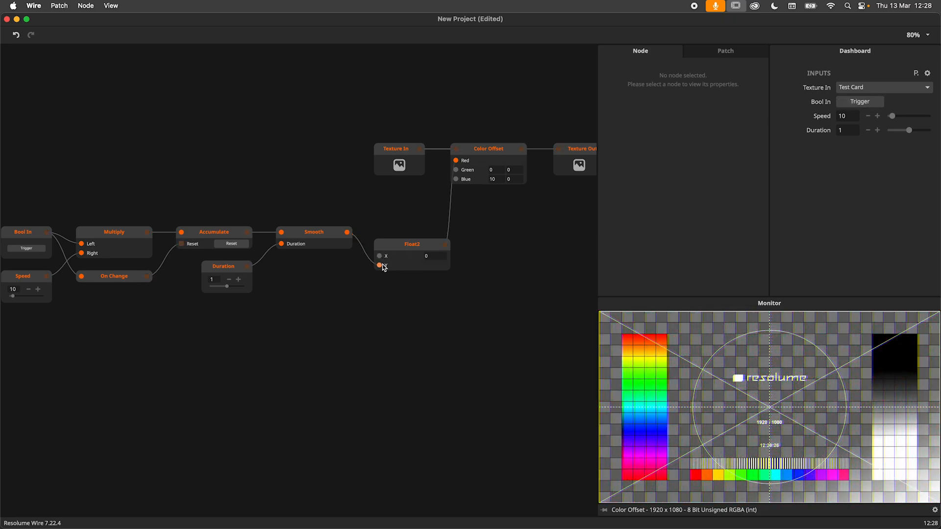
{"action": "left_click", "coordinate": [877, 102]}
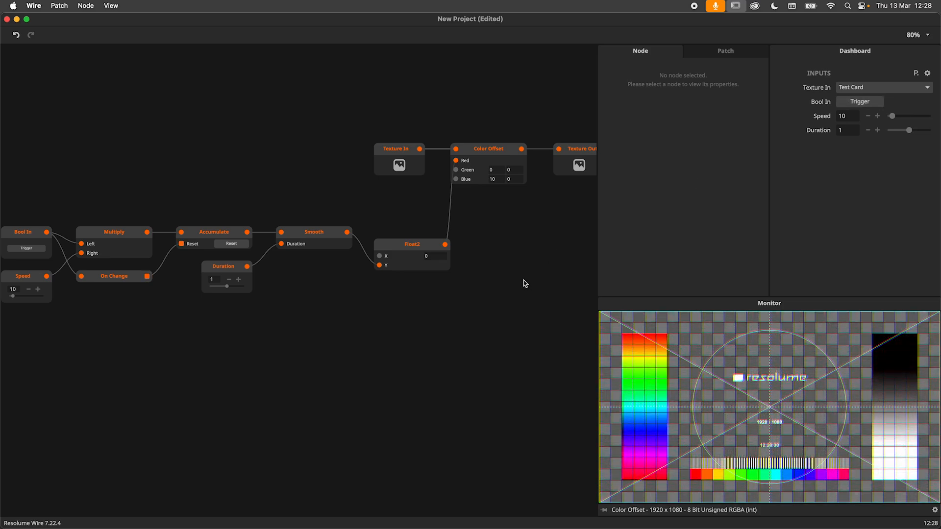
Step: Insert a Negate node between Float2 and Color Offset's Red inlet and test the reversed direction with the Bool In trigger
{"action": "left_click_drag", "start_coordinate": [502, 285], "coordinate": [576, 283]}
{"action": "left_click_drag", "start_coordinate": [122, 326], "coordinate": [380, 241]}
{"action": "double_click", "coordinate": [449, 236]}
{"action": "type", "text": "negat"}
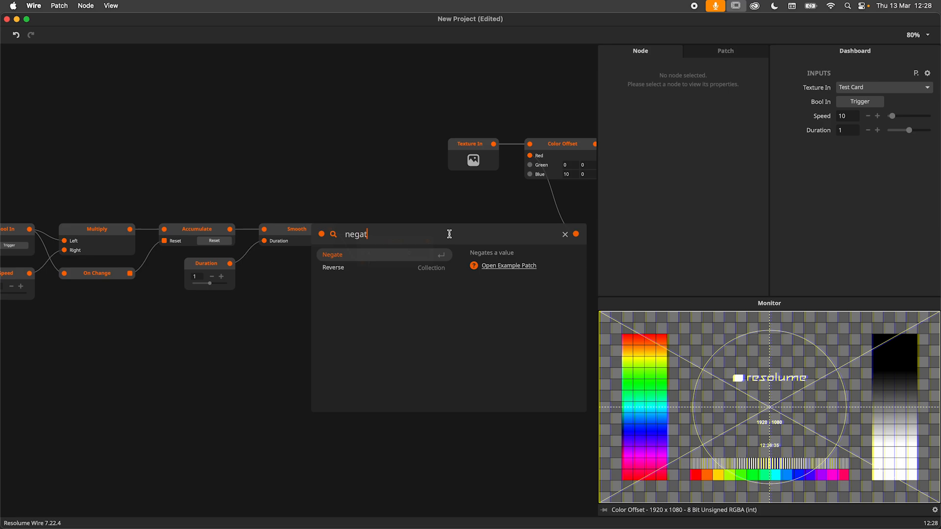
{"action": "key", "text": "Return"}
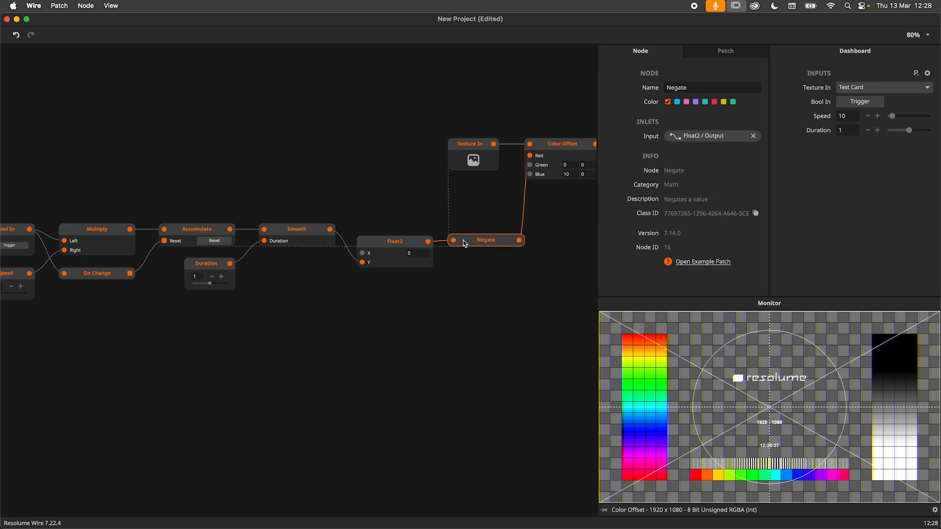
{"action": "left_click_drag", "start_coordinate": [456, 219], "coordinate": [427, 233]}
{"action": "left_click", "coordinate": [877, 105]}
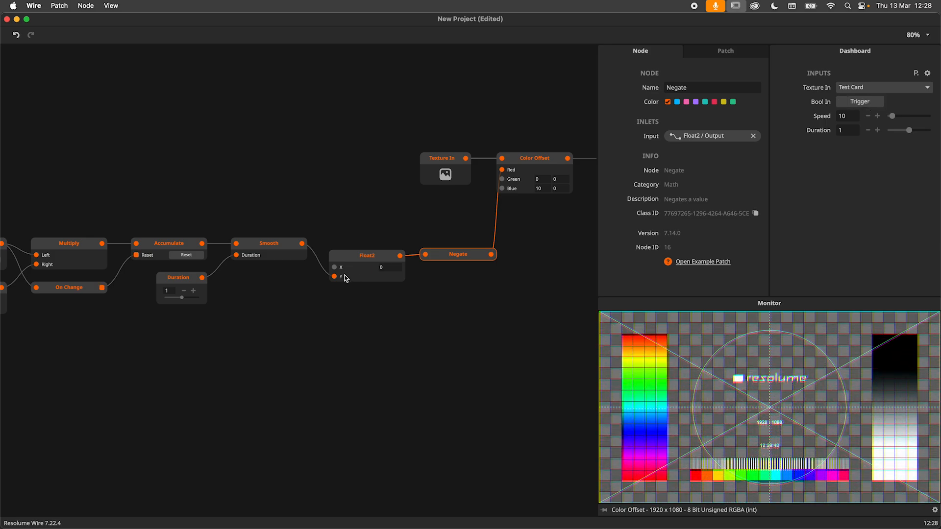
Step: Reconnect Smooth's output to Float2's X inlet and test the negated horizontal offset with the Bool In trigger
{"action": "left_click_drag", "start_coordinate": [334, 276], "coordinate": [334, 267]}
{"action": "left_click", "coordinate": [863, 103]}
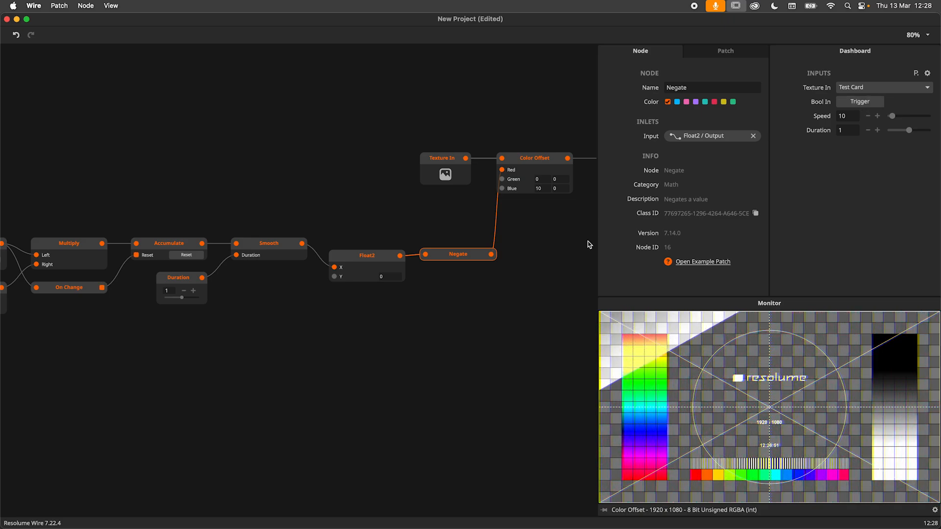
Step: Add a Switch node to the patch below the Color Offset node
{"action": "scroll", "coordinate": [466, 305], "scroll_direction": "right", "scroll_amount": 3}
{"action": "double_click", "coordinate": [462, 304]}
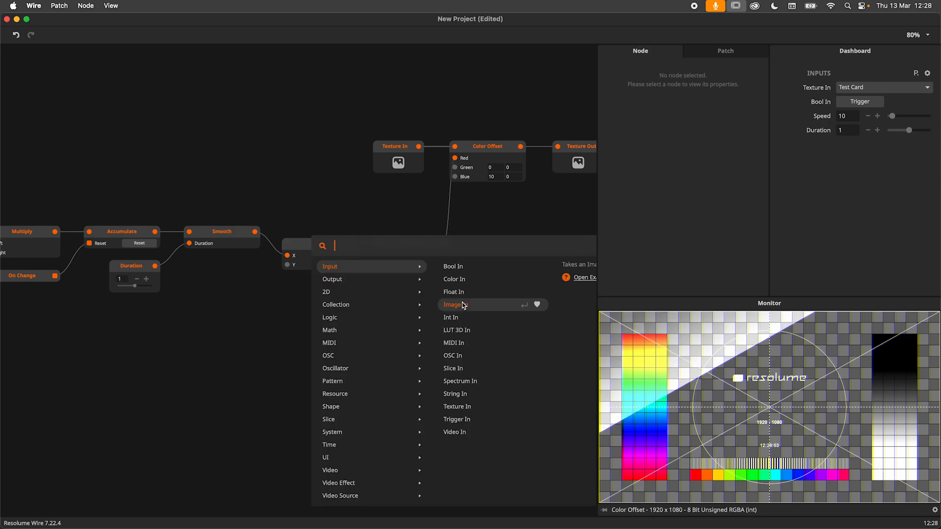
{"action": "type", "text": "sw"}
{"action": "left_click", "coordinate": [365, 280]}
Step: Shift the chain from Bool In through Negate away from Color Offset, and raise Float2 and Negate slightly
{"action": "scroll", "coordinate": [418, 287], "scroll_direction": "left", "scroll_amount": 5}
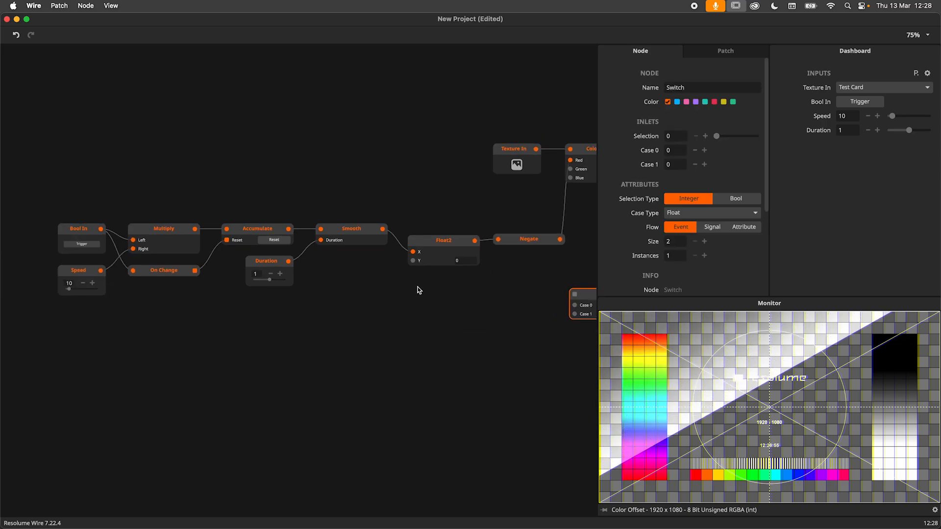
{"action": "left_click_drag", "start_coordinate": [46, 332], "coordinate": [509, 225]}
{"action": "left_click_drag", "start_coordinate": [519, 242], "coordinate": [415, 244]}
{"action": "left_click", "coordinate": [392, 263]}
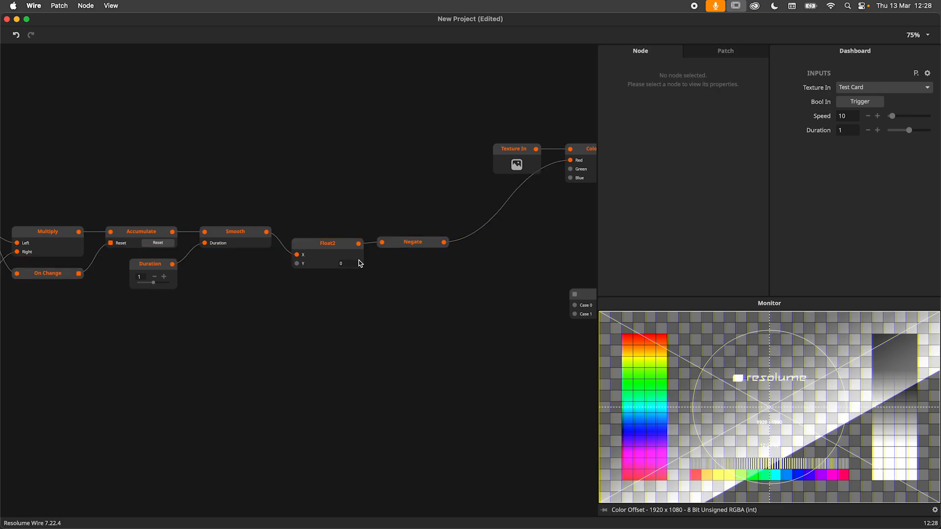
{"action": "left_click_drag", "start_coordinate": [334, 284], "coordinate": [426, 234]}
{"action": "scroll", "coordinate": [433, 258], "scroll_direction": "right", "scroll_amount": 3}
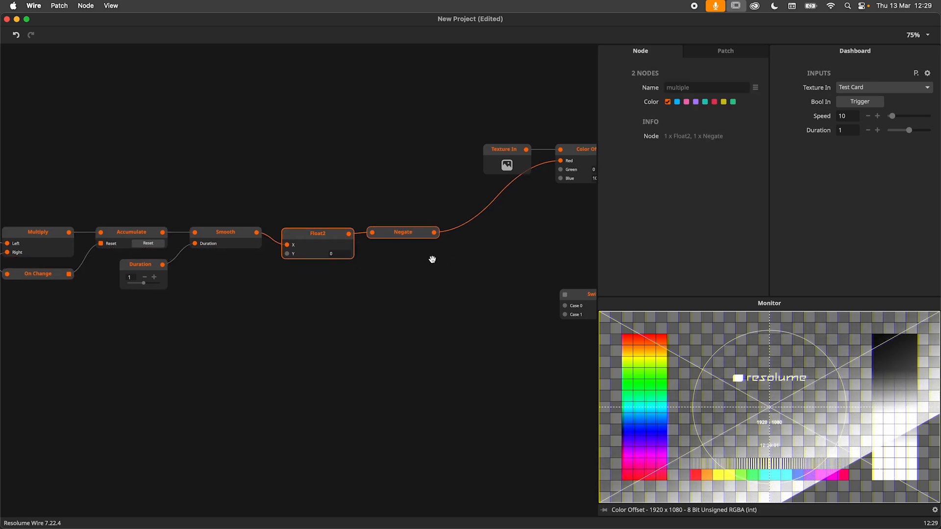
Step: Place the Switch node beside Negate and set its size to 5
{"action": "left_click_drag", "start_coordinate": [519, 295], "coordinate": [426, 254]}
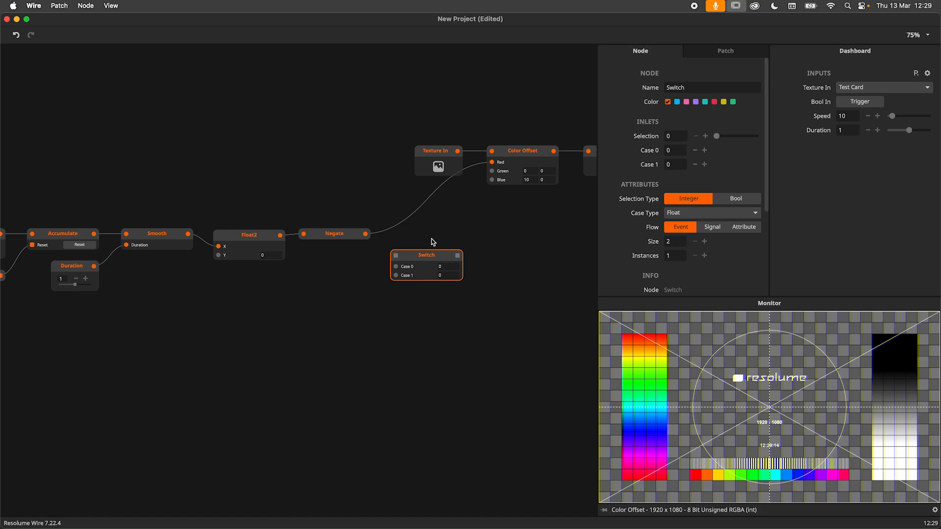
{"action": "left_click_drag", "start_coordinate": [433, 242], "coordinate": [492, 234]}
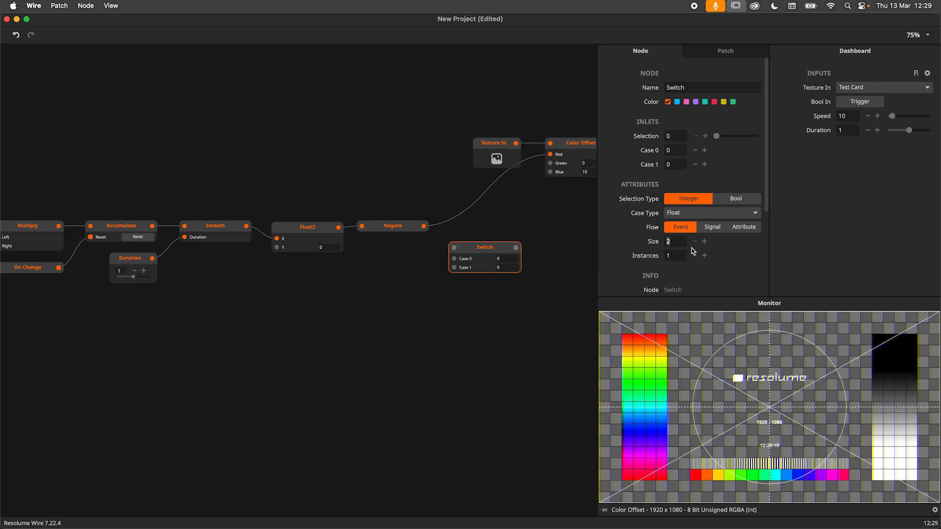
{"action": "key", "text": "Return"}
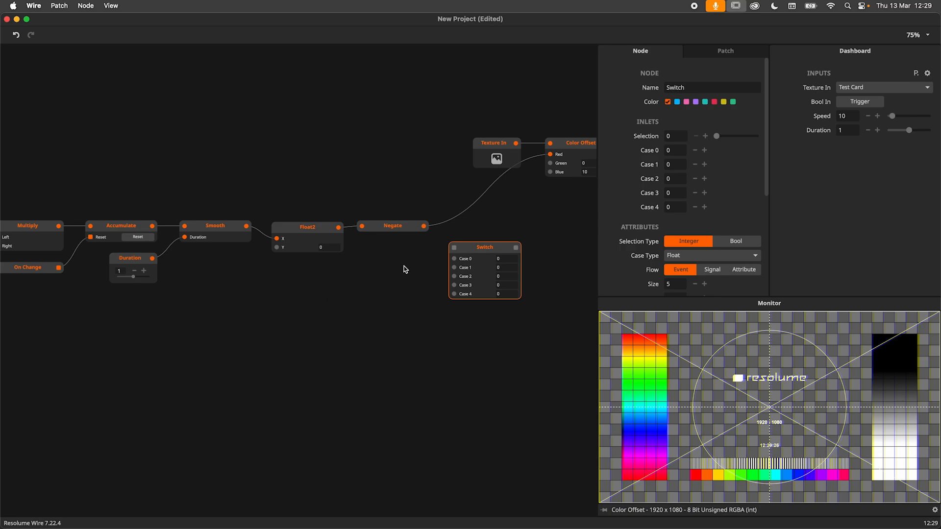
Step: Connect Float2 to the Switch's Case 0 and Negate to Case 1, and remove Negate's link to Color Offset's Red inlet
{"action": "left_click_drag", "start_coordinate": [305, 271], "coordinate": [384, 233]}
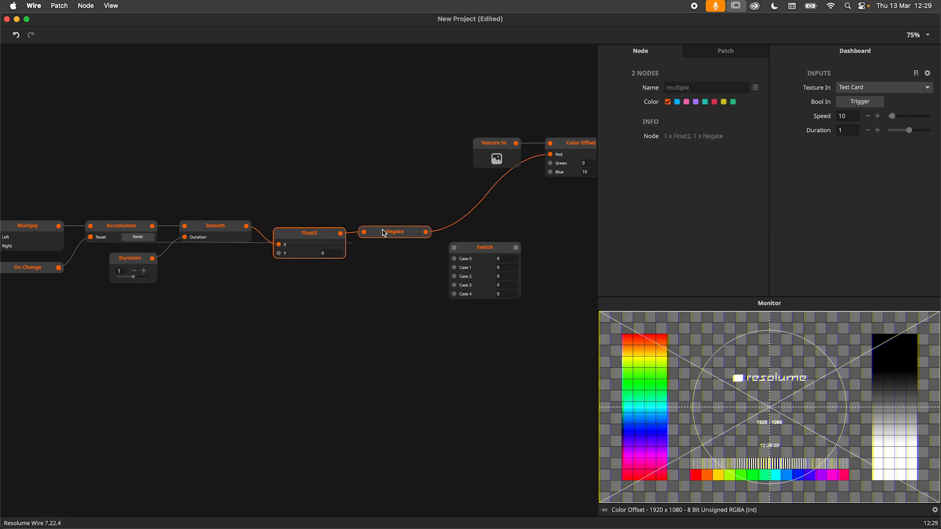
{"action": "scroll", "coordinate": [401, 267], "scroll_direction": "left", "scroll_amount": 1}
{"action": "left_click", "coordinate": [395, 265]}
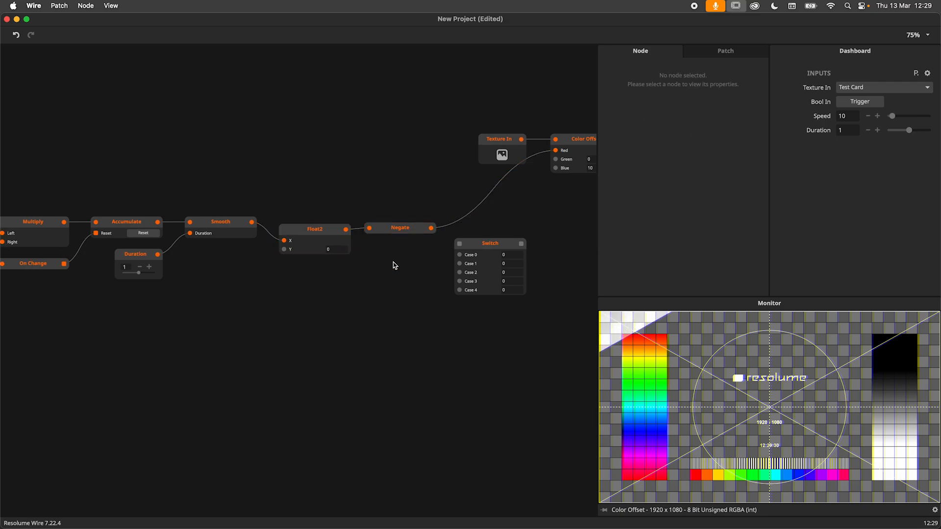
{"action": "left_click_drag", "start_coordinate": [401, 236], "coordinate": [508, 231]}
{"action": "left_click_drag", "start_coordinate": [426, 252], "coordinate": [484, 243]}
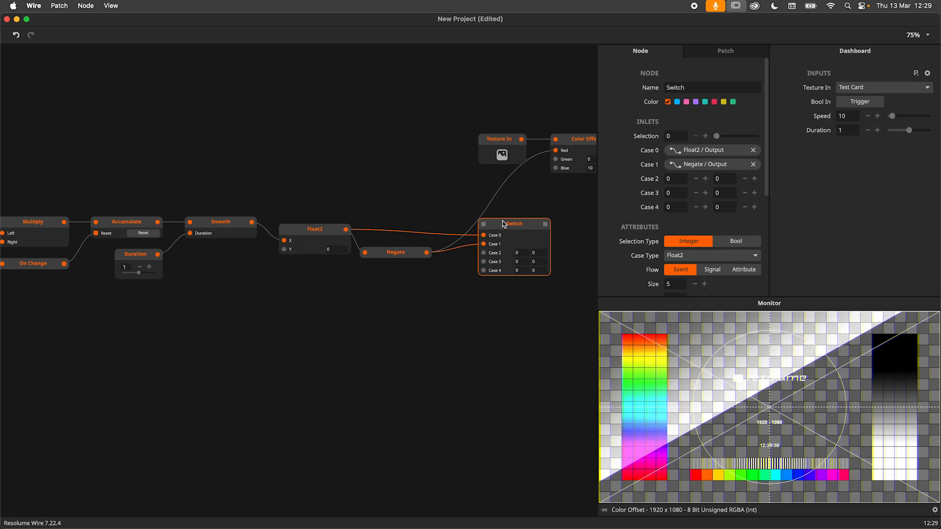
{"action": "left_click", "coordinate": [489, 214]}
{"action": "key", "text": "BackSpace"}
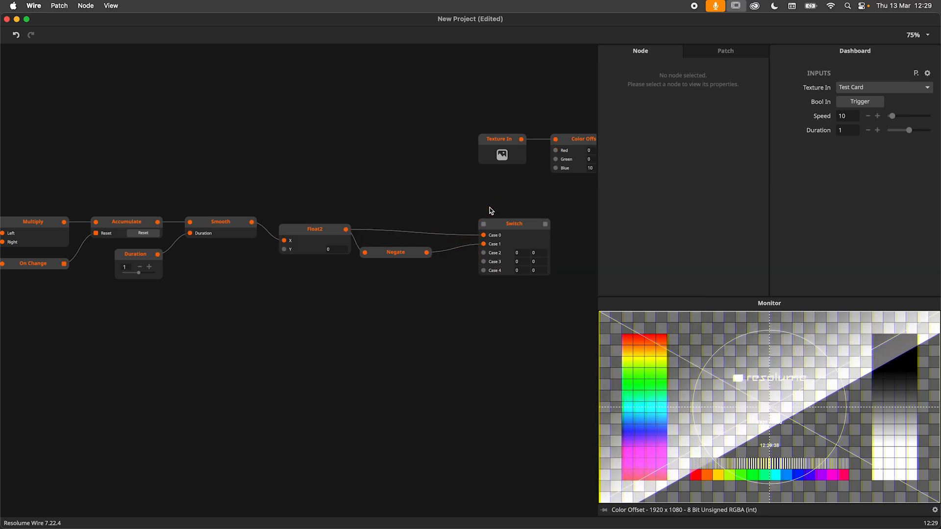
Step: Duplicate the Float2 and Negate pair directly below the originals
{"action": "left_click_drag", "start_coordinate": [391, 256], "coordinate": [392, 253]}
{"action": "left_click_drag", "start_coordinate": [311, 262], "coordinate": [399, 252]}
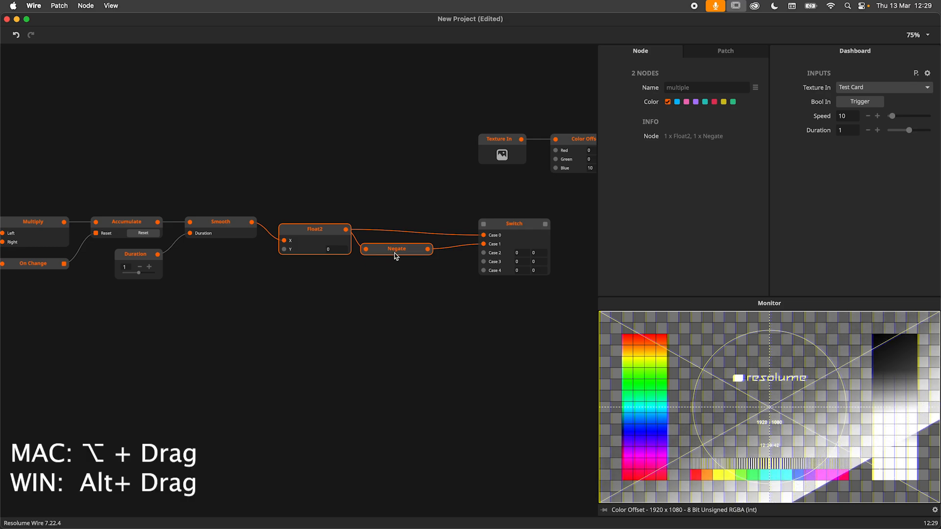
{"action": "left_click_drag", "start_coordinate": [396, 256], "coordinate": [396, 294]}
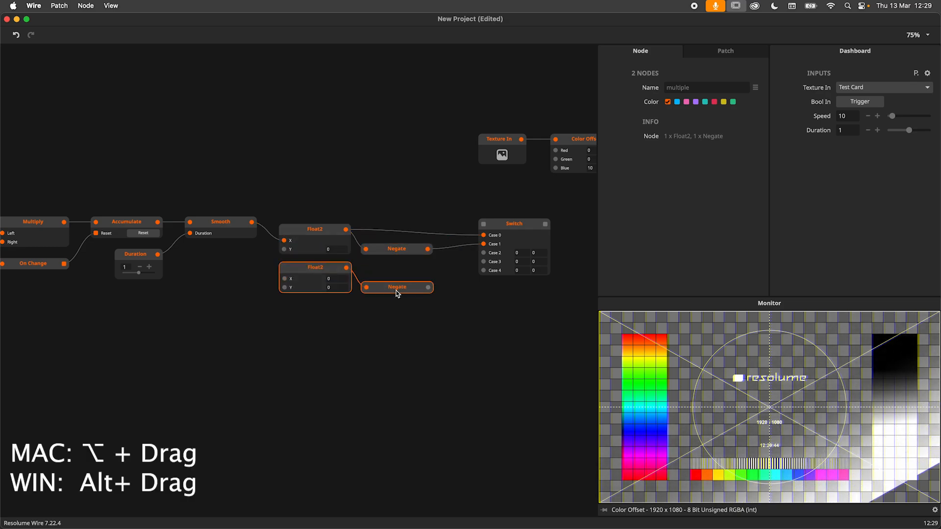
Step: Connect Smooth to the duplicate Float2's Y inlet, and wire that Float2 and its Negate to the Switch's Case 2 and Case 3
{"action": "left_click", "coordinate": [345, 334]}
{"action": "left_click_drag", "start_coordinate": [251, 222], "coordinate": [286, 293]}
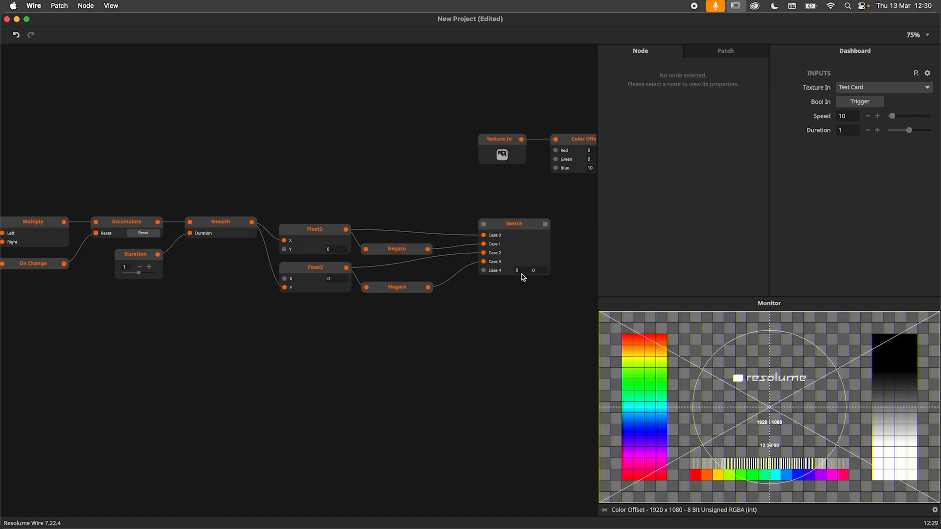
Step: Expose the Switch's Selection inlet as an input with Signal flow, and place the Selection node above the Float2 and Negate nodes
{"action": "left_click_drag", "start_coordinate": [554, 261], "coordinate": [481, 287]}
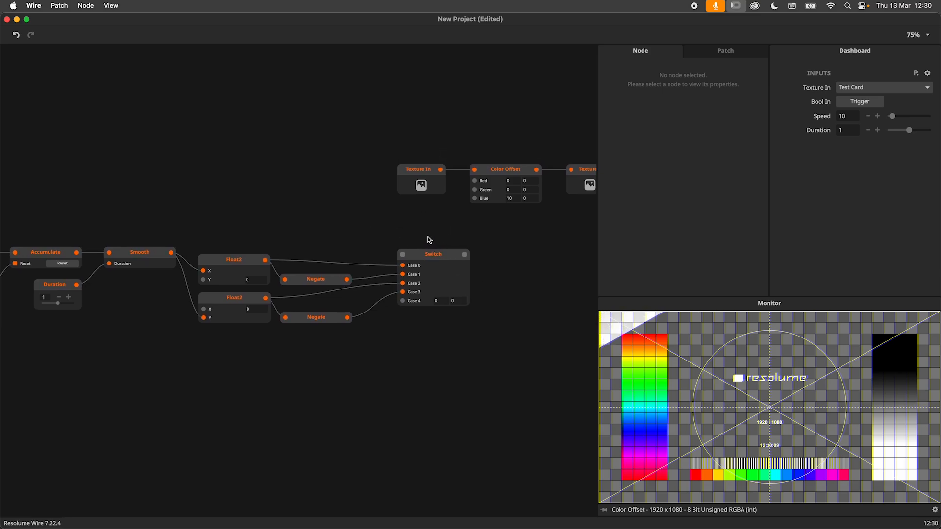
{"action": "right_click", "coordinate": [403, 256]}
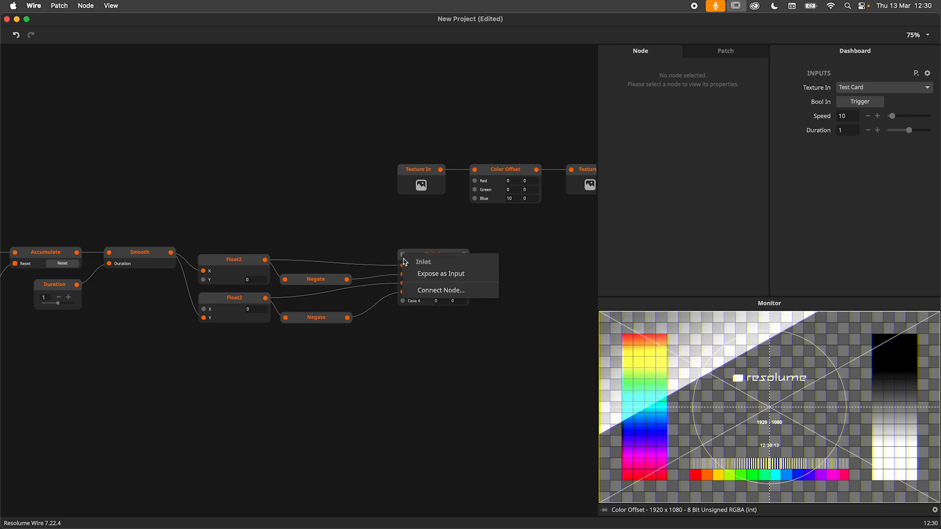
{"action": "left_click", "coordinate": [434, 278]}
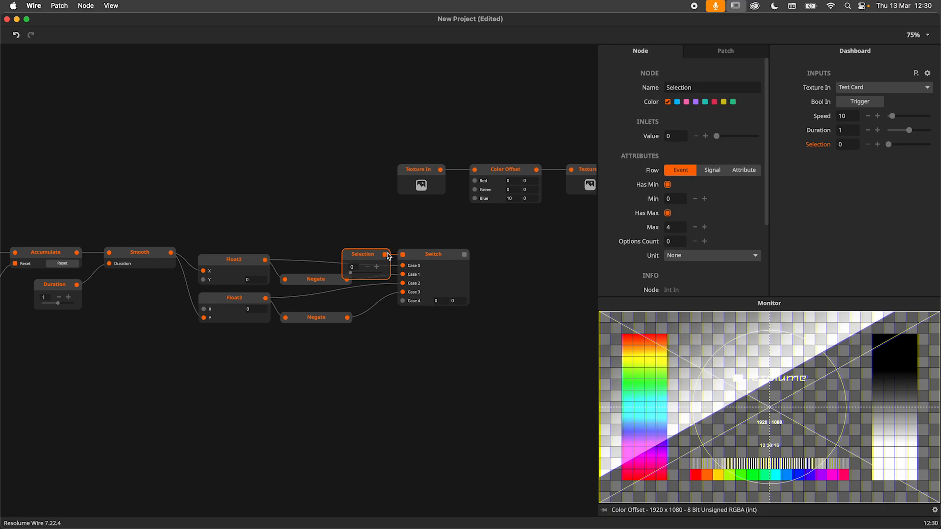
{"action": "left_click", "coordinate": [712, 170]}
Step: Connect the Switch's output to Color Offset's Red inlet, and move Color Offset and Texture Out farther from Texture In
{"action": "left_click_drag", "start_coordinate": [543, 244], "coordinate": [507, 243]}
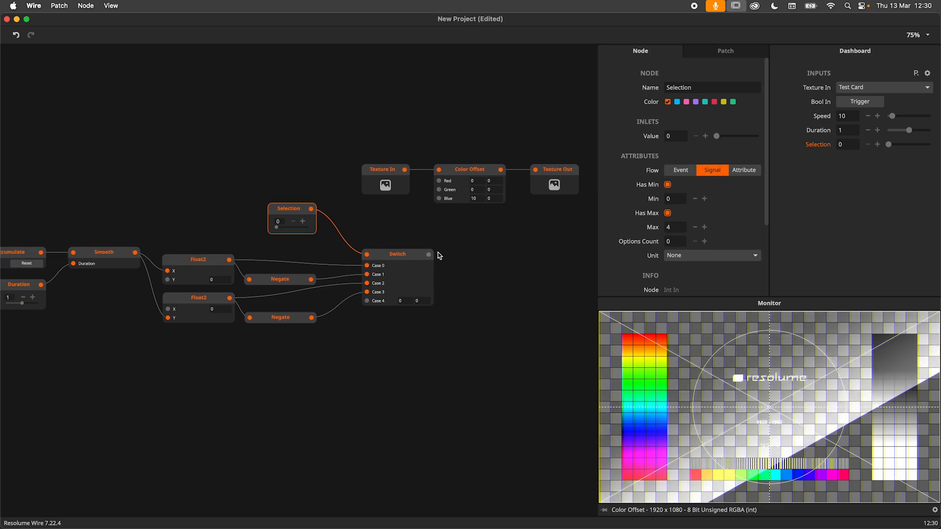
{"action": "left_click_drag", "start_coordinate": [428, 254], "coordinate": [438, 181]}
{"action": "left_click_drag", "start_coordinate": [480, 231], "coordinate": [568, 162]}
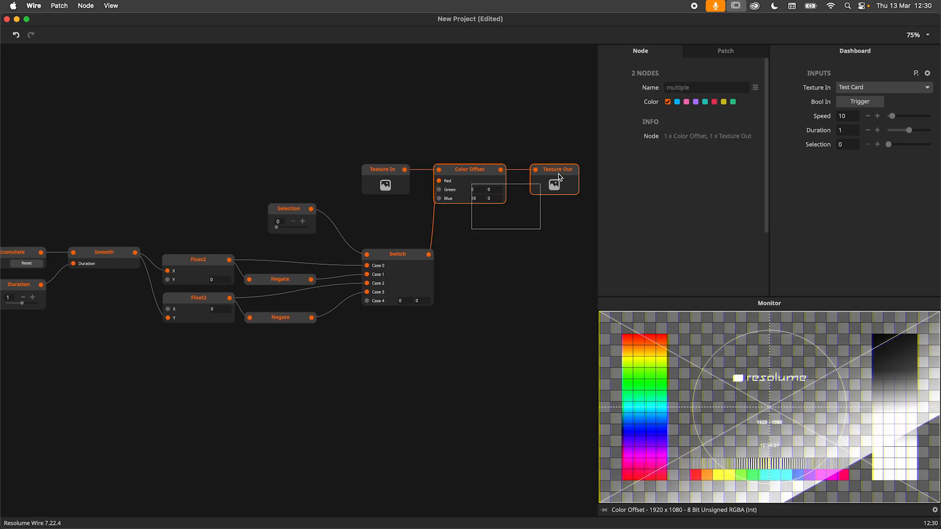
{"action": "left_click_drag", "start_coordinate": [484, 182], "coordinate": [528, 182]}
{"action": "left_click_drag", "start_coordinate": [535, 241], "coordinate": [493, 243]}
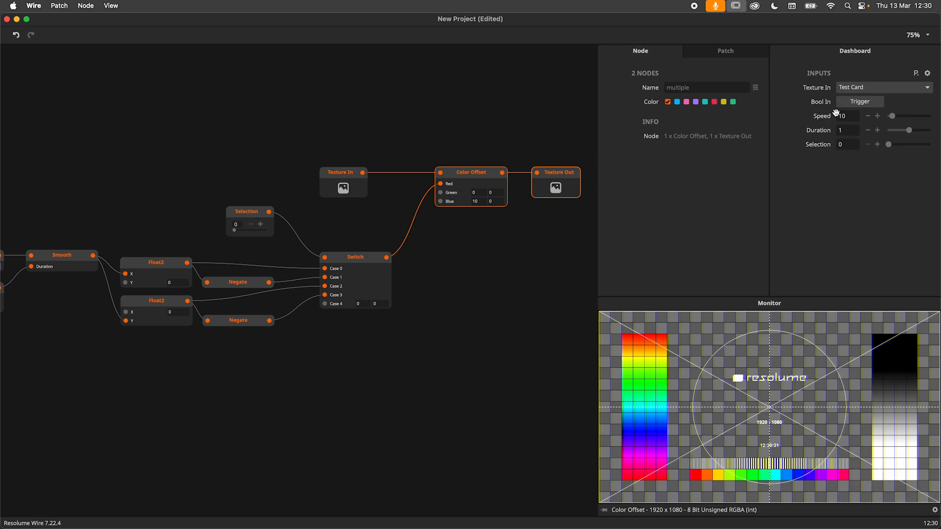
Step: Test the color offset by triggering Bool In with Selection at 0, 1, 2, 3 and 4 in turn
{"action": "left_click", "coordinate": [858, 103]}
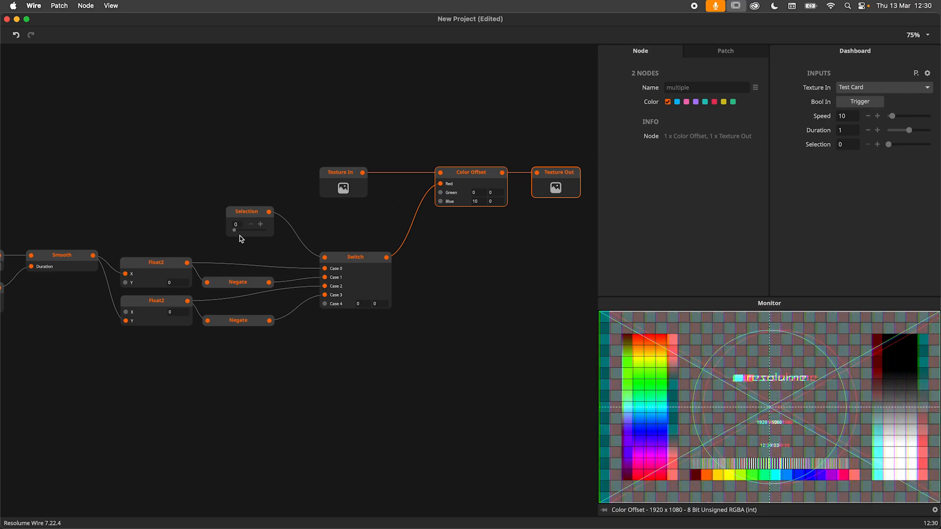
{"action": "left_click_drag", "start_coordinate": [237, 231], "coordinate": [243, 233]}
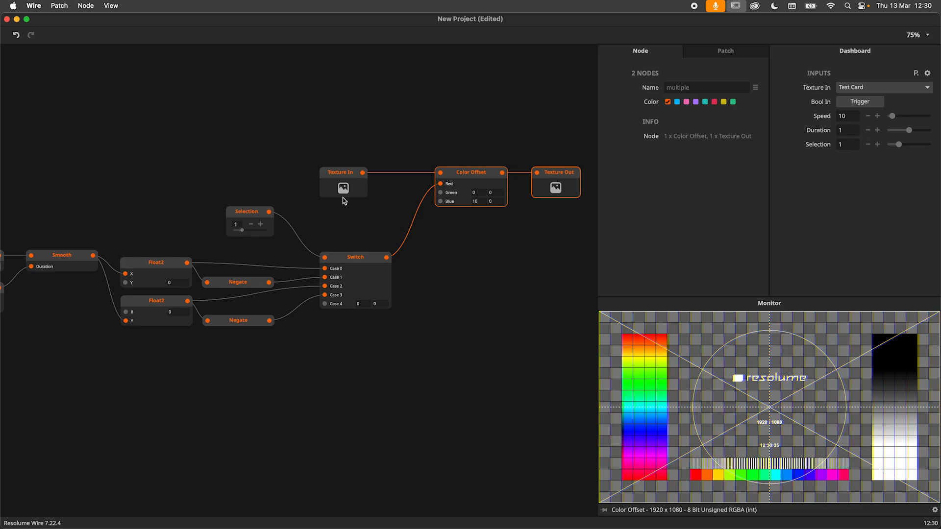
{"action": "left_click", "coordinate": [881, 103]}
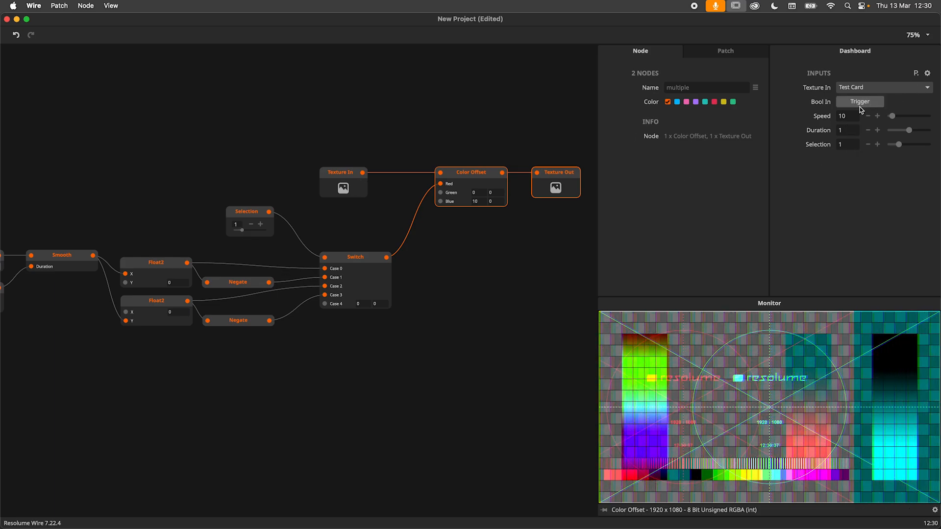
{"action": "left_click_drag", "start_coordinate": [246, 236], "coordinate": [251, 234]}
{"action": "left_click", "coordinate": [868, 105]}
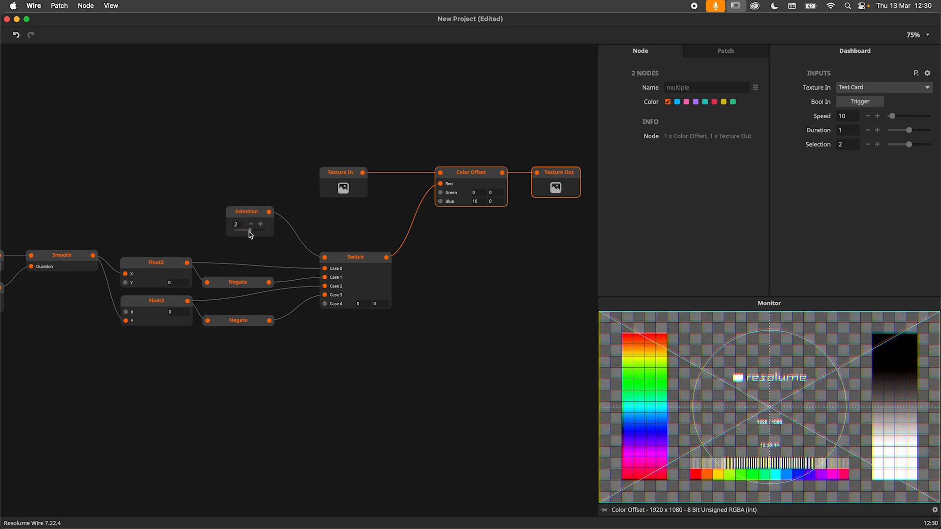
{"action": "left_click_drag", "start_coordinate": [249, 231], "coordinate": [259, 234]}
{"action": "left_click", "coordinate": [841, 105]}
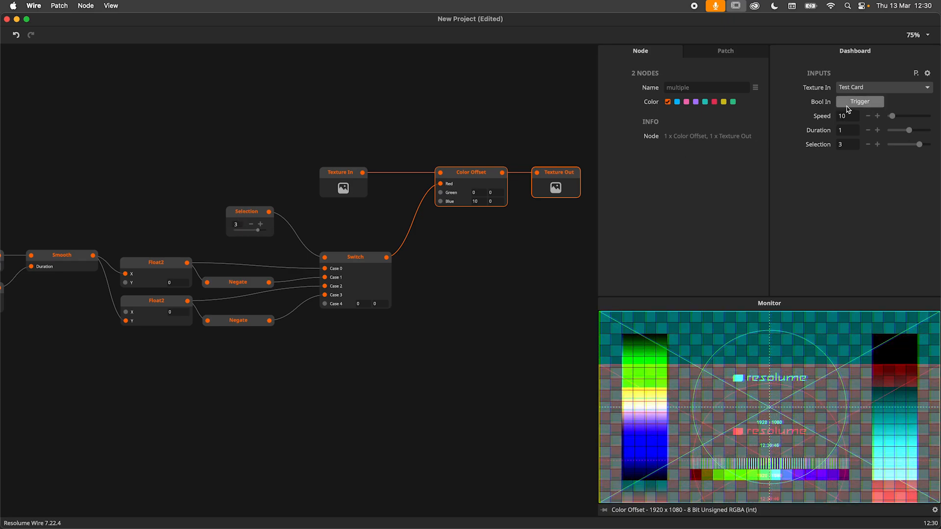
{"action": "left_click_drag", "start_coordinate": [258, 231], "coordinate": [267, 235]}
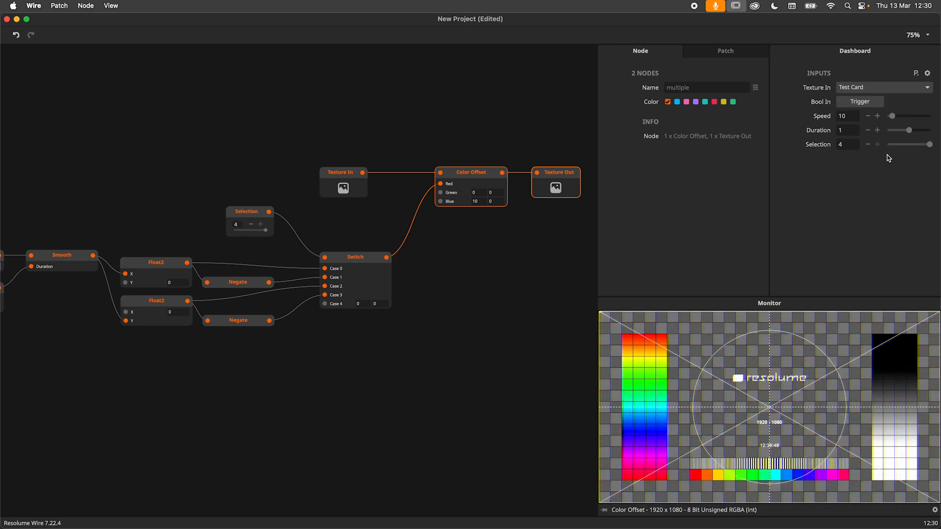
{"action": "left_click", "coordinate": [866, 104]}
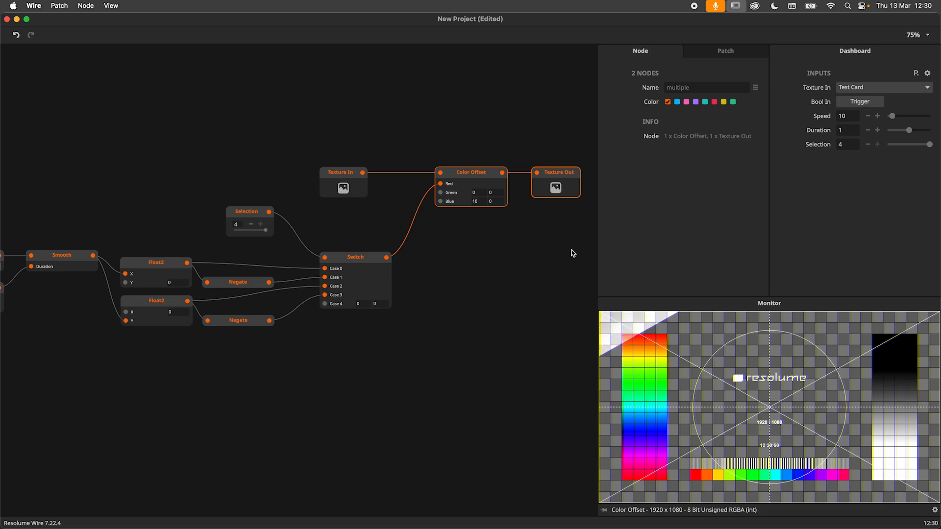
Step: Rename the Selection node as Red Channel
{"action": "scroll", "coordinate": [569, 260], "scroll_direction": "left", "scroll_amount": 3}
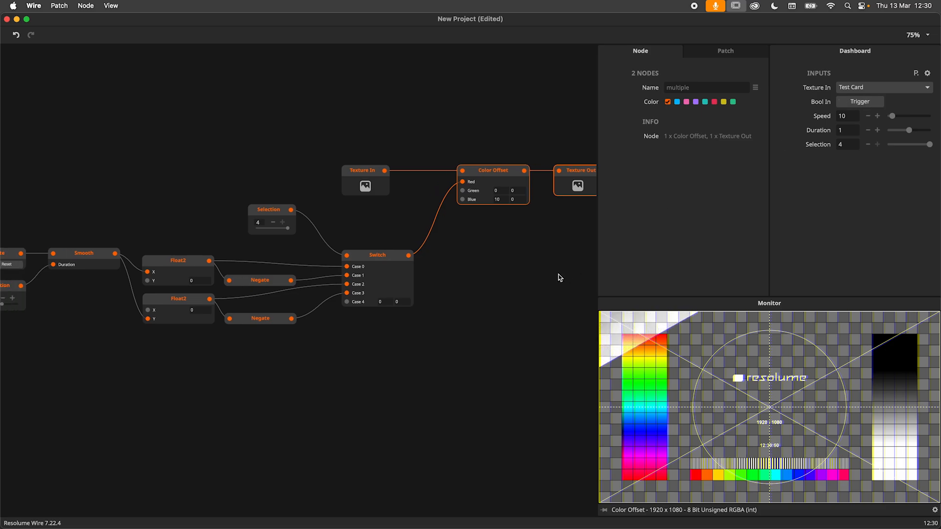
{"action": "double_click", "coordinate": [282, 211]}
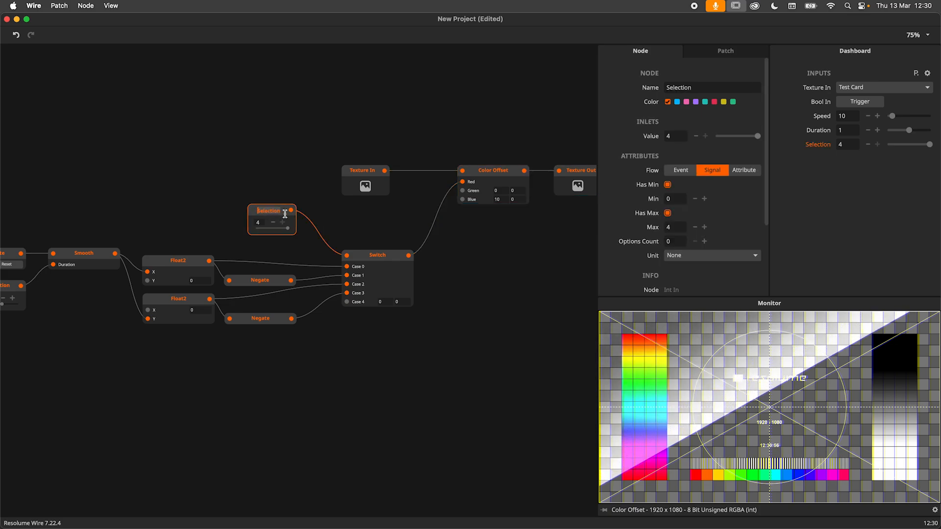
{"action": "type", "text": "Channel"}
{"action": "key", "text": "Return"}
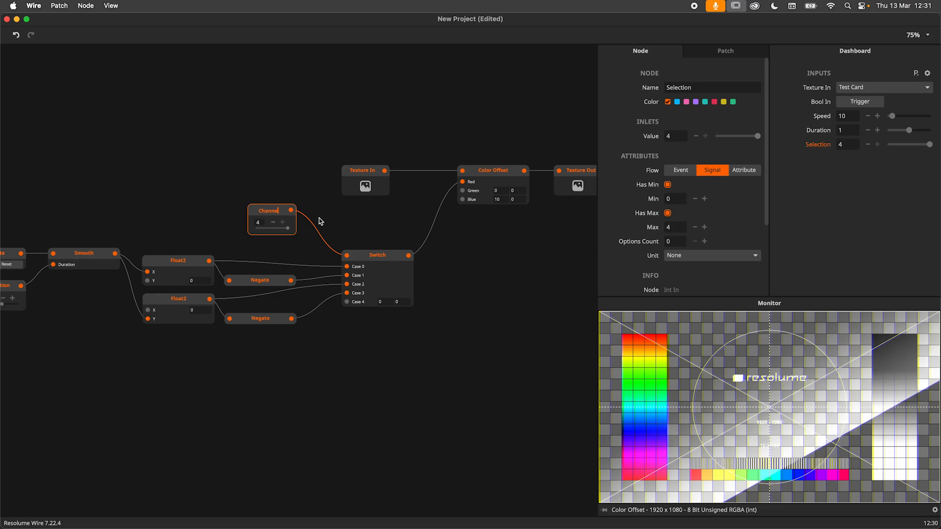
{"action": "key", "text": "super+Left"}
{"action": "type", "text": "R"}
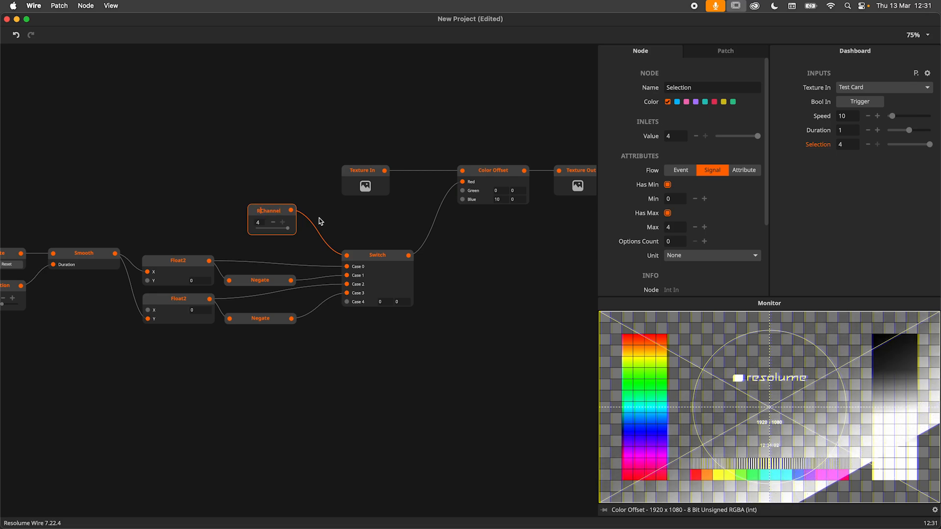
{"action": "type", "text": "ed"}
{"action": "left_click", "coordinate": [353, 222]}
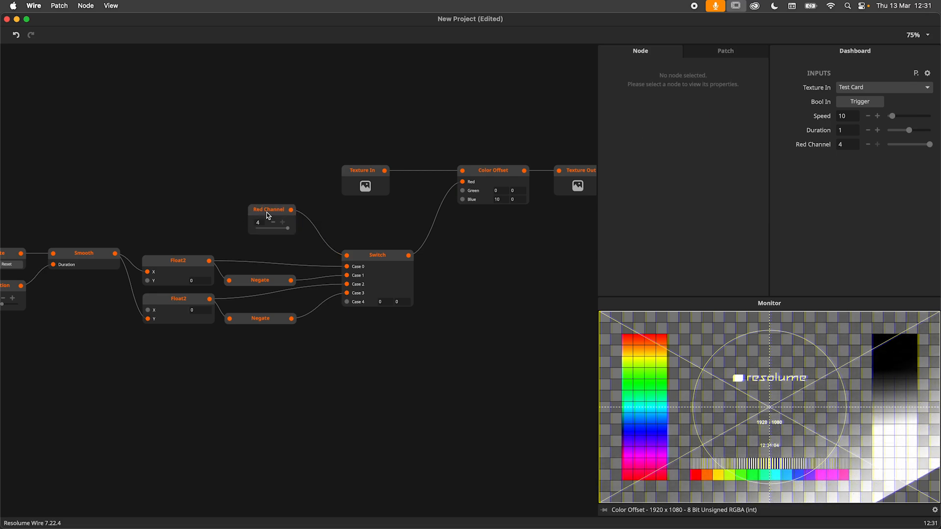
Step: Move the Red Channel node slightly farther from the Switch, set its Options Count to 5, and check the resulting option list
{"action": "left_click_drag", "start_coordinate": [268, 215], "coordinate": [257, 216]}
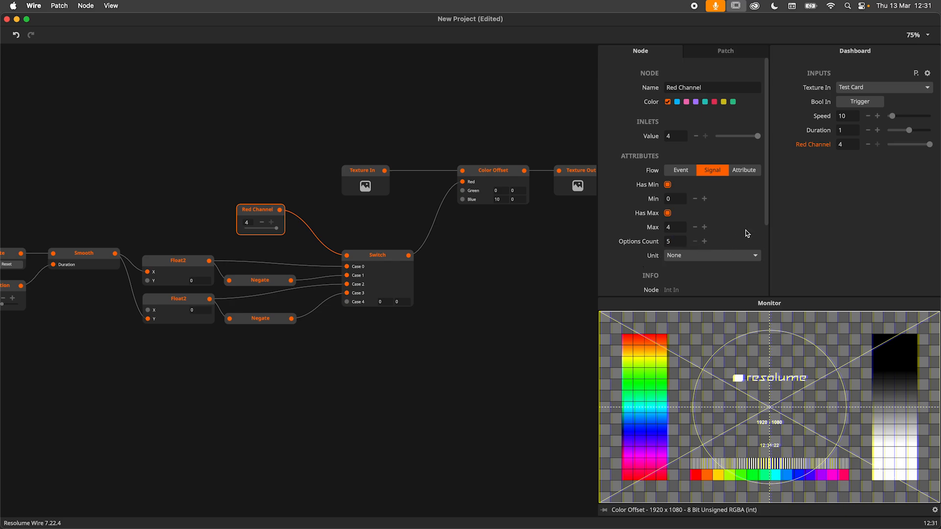
{"action": "left_click_drag", "start_coordinate": [768, 212], "coordinate": [769, 216]}
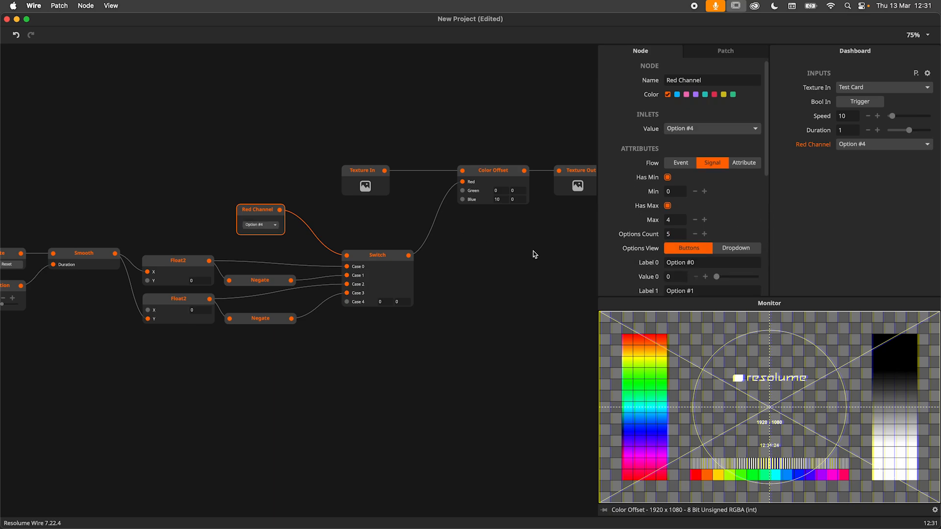
{"action": "scroll", "coordinate": [322, 214], "scroll_direction": "left", "scroll_amount": 3}
{"action": "scroll", "coordinate": [322, 215], "scroll_direction": "down", "scroll_amount": 3}
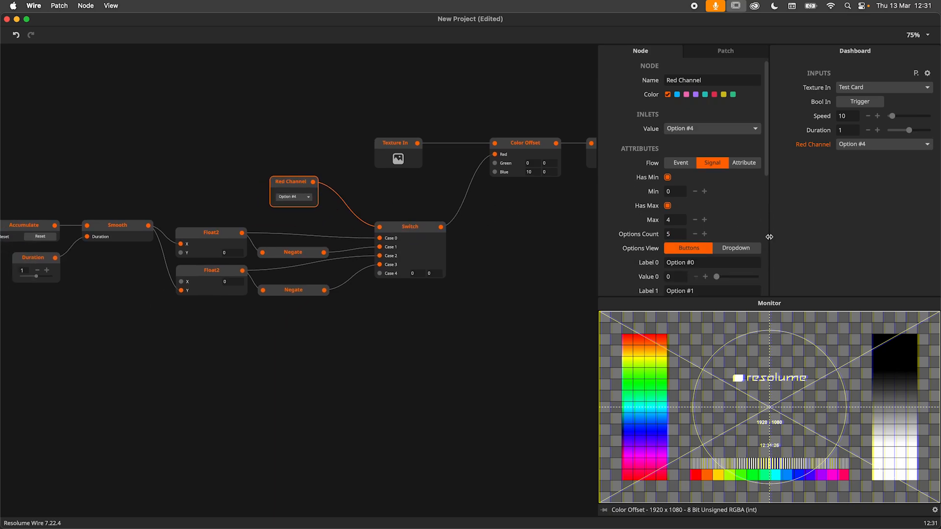
{"action": "scroll", "coordinate": [762, 216], "scroll_direction": "down", "scroll_amount": 5}
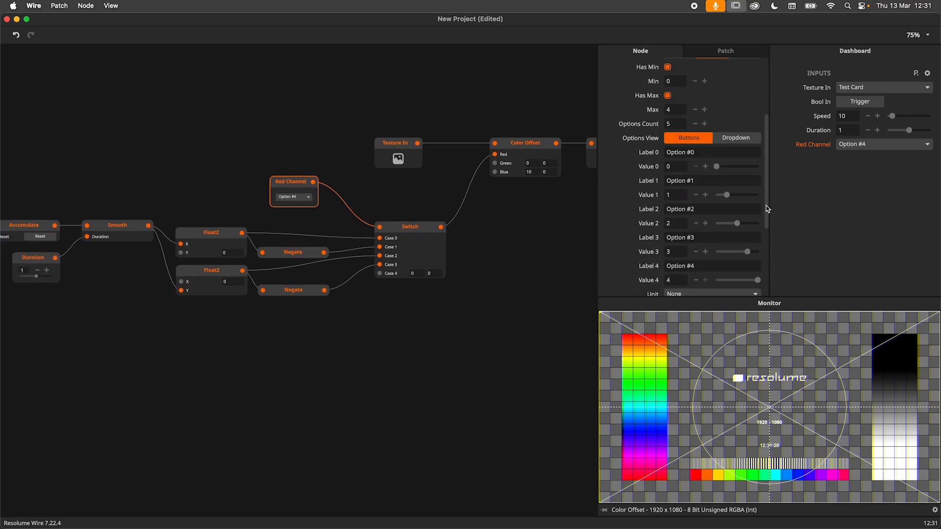
{"action": "scroll", "coordinate": [766, 211], "scroll_direction": "down", "scroll_amount": 2}
{"action": "left_click", "coordinate": [293, 197]}
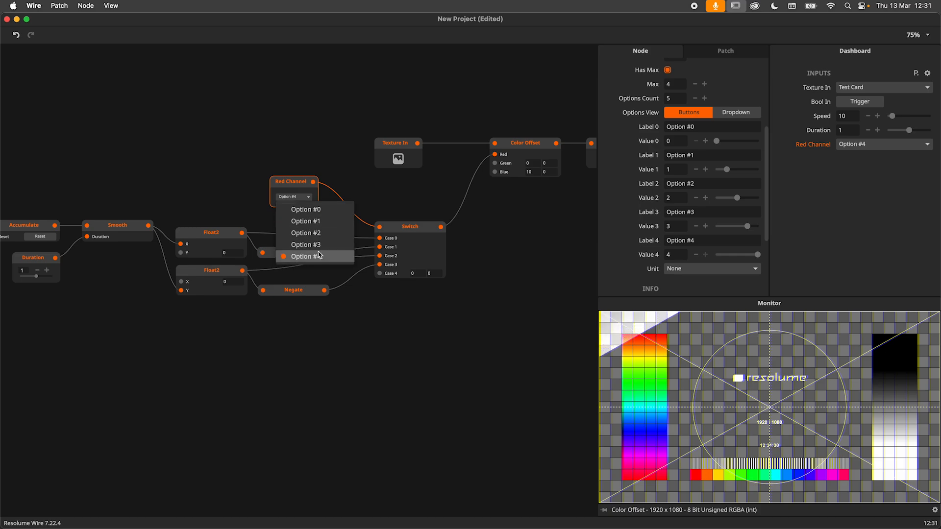
Step: Label Red Channel's options 0 to 4 as X+, X-, Y+, Y- and OFF
{"action": "left_click", "coordinate": [715, 127]}
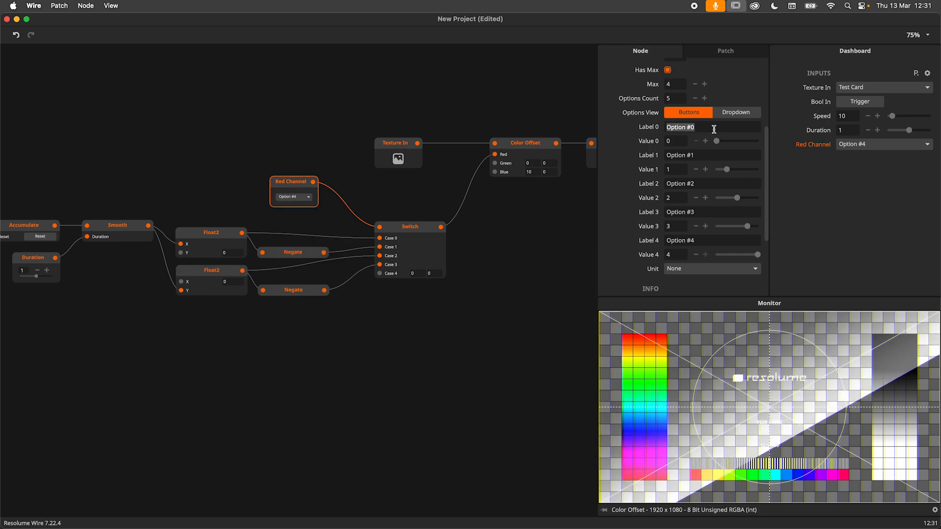
{"action": "type", "text": "X+"}
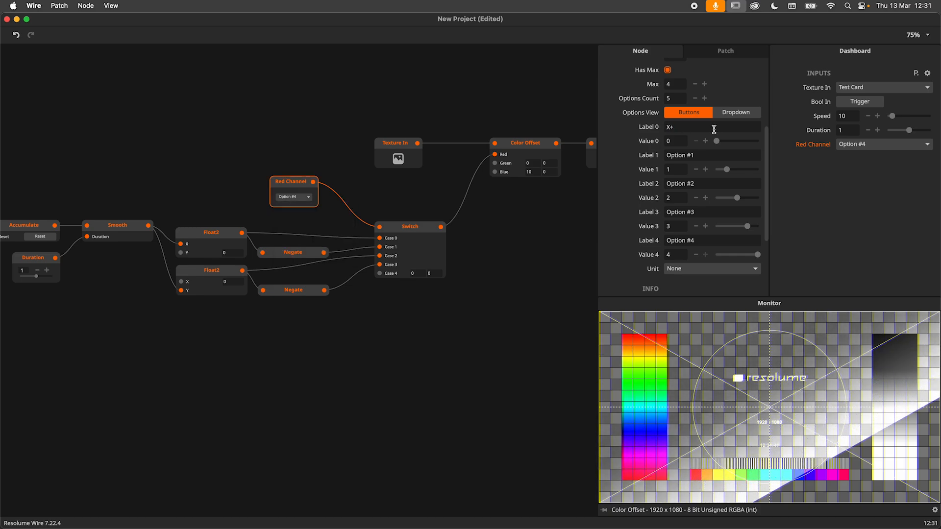
{"action": "left_click", "coordinate": [706, 153]}
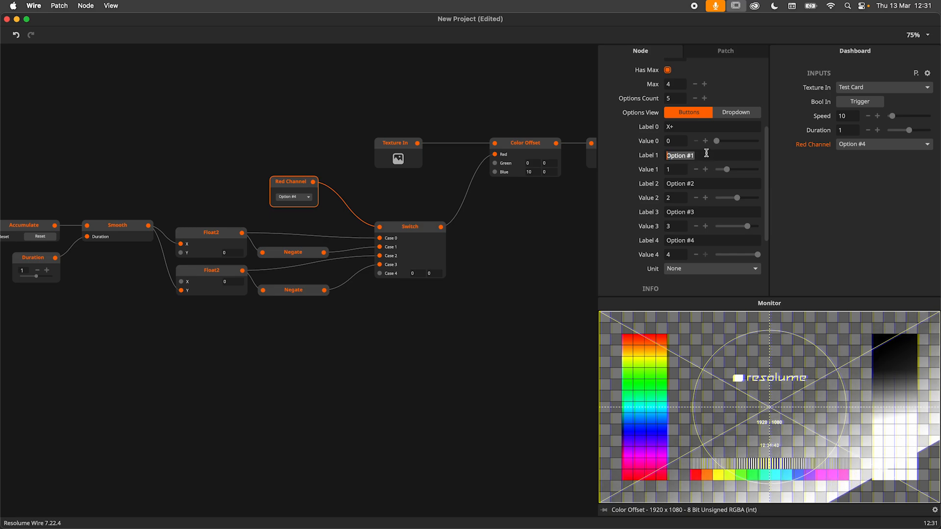
{"action": "type", "text": "X-"}
{"action": "left_click", "coordinate": [702, 184]}
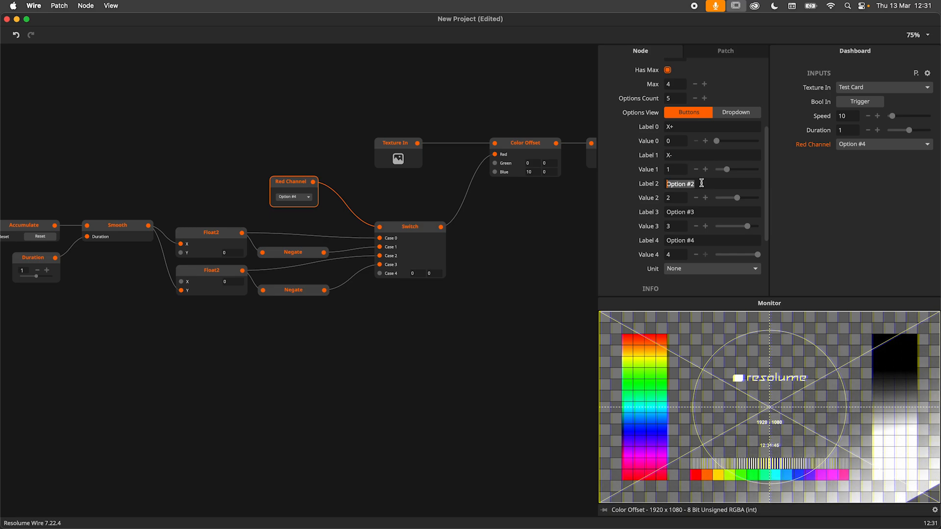
{"action": "type", "text": "Y"}
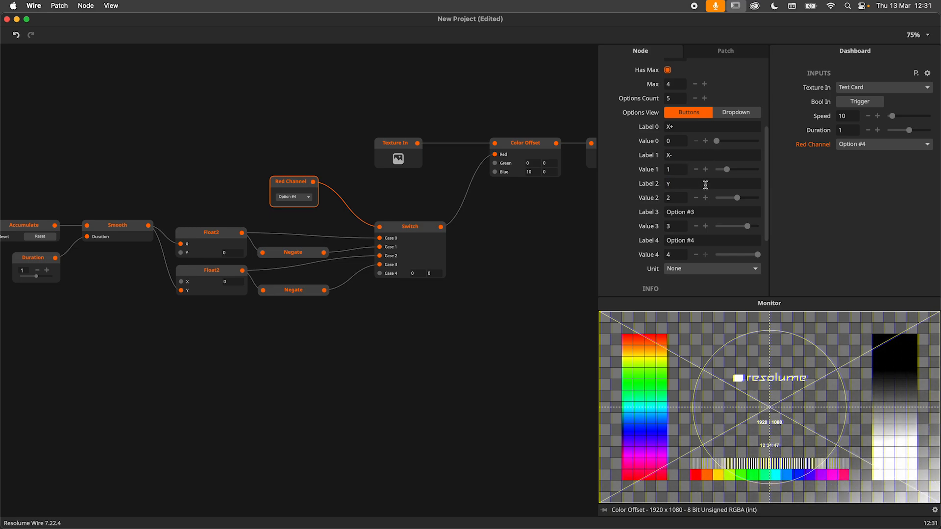
{"action": "type", "text": "+"}
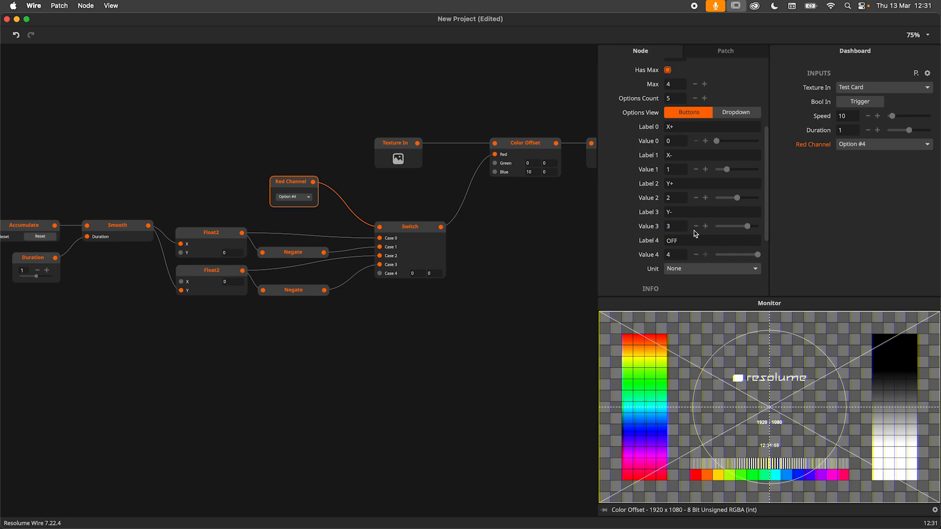
{"action": "left_click", "coordinate": [438, 190]}
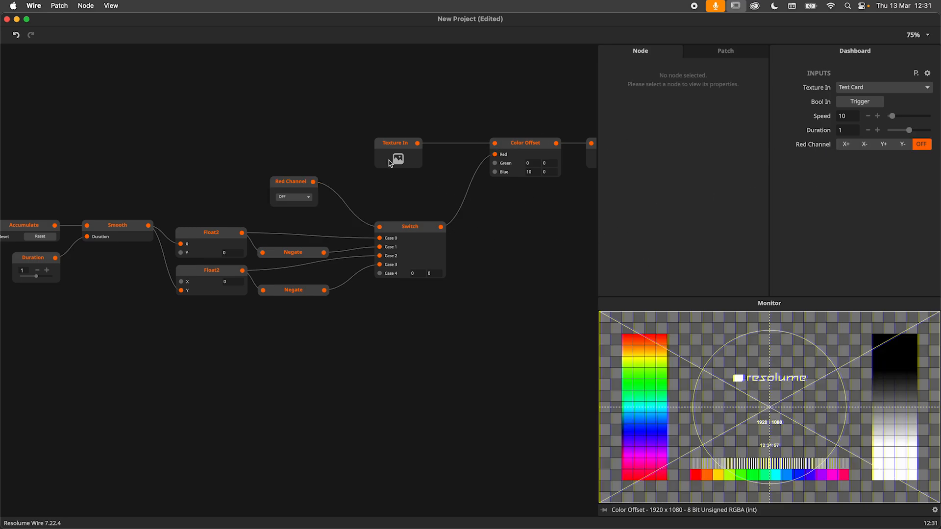
Step: Try the Dropdown options view for the Red Channel node and return it to Buttons
{"action": "left_click", "coordinate": [296, 184]}
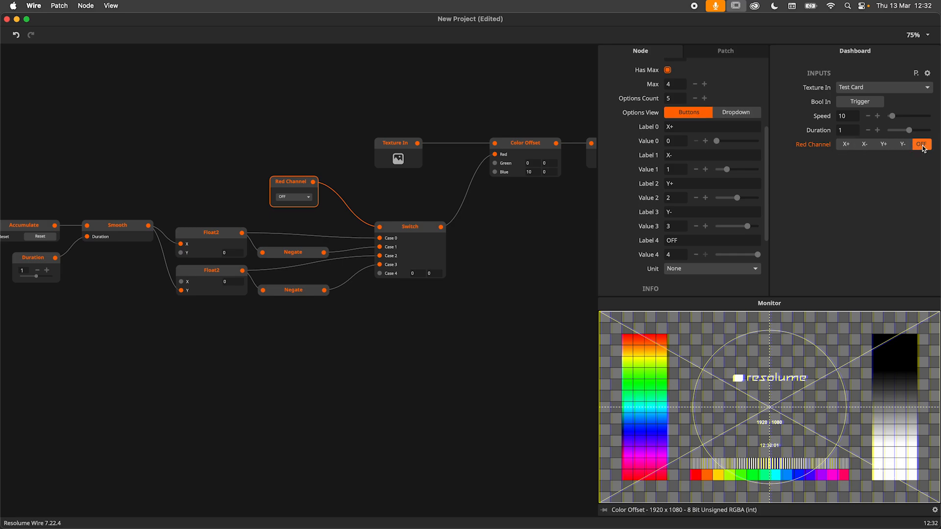
{"action": "scroll", "coordinate": [569, 237], "scroll_direction": "right", "scroll_amount": 3}
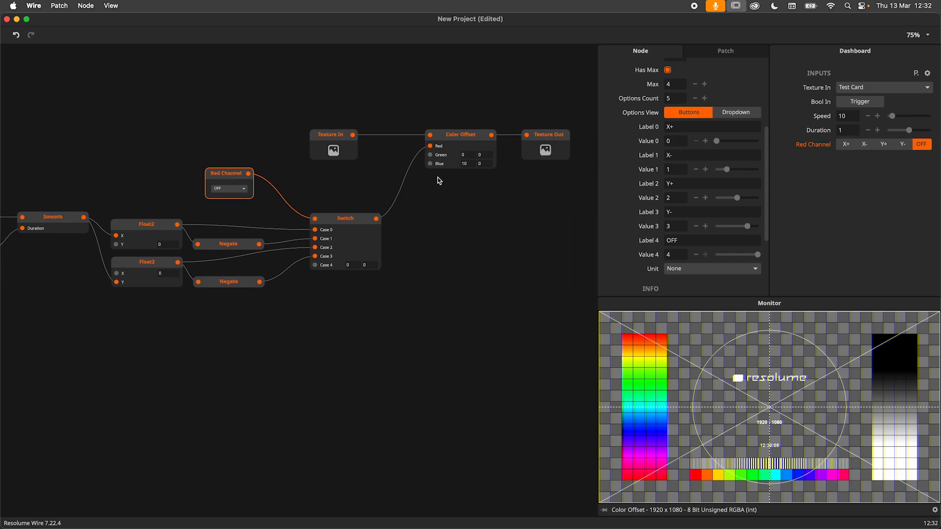
{"action": "left_click", "coordinate": [744, 117]}
{"action": "left_click", "coordinate": [699, 114]}
{"action": "scroll", "coordinate": [221, 187], "scroll_direction": "up", "scroll_amount": 3}
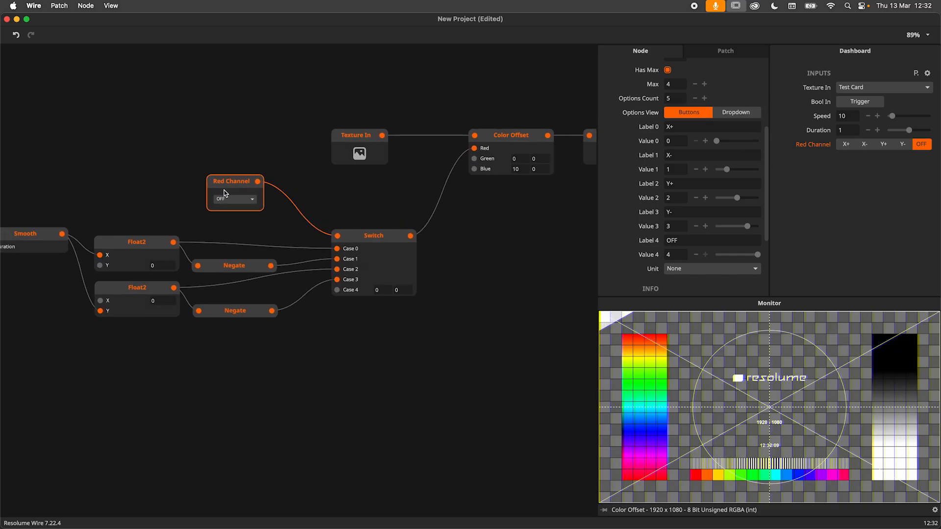
{"action": "scroll", "coordinate": [260, 197], "scroll_direction": "down", "scroll_amount": 1}
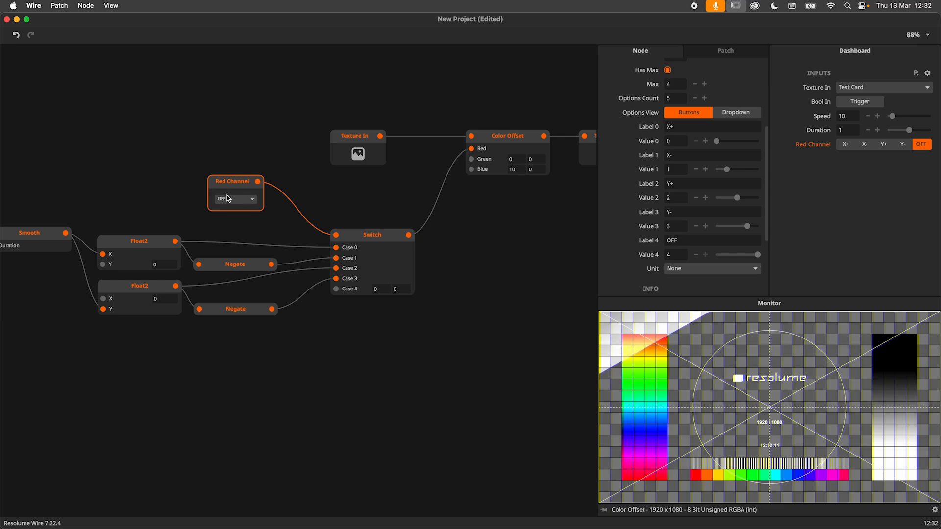
Step: Set Red Channel to X- and trigger Bool In to test that direction
{"action": "left_click", "coordinate": [865, 144]}
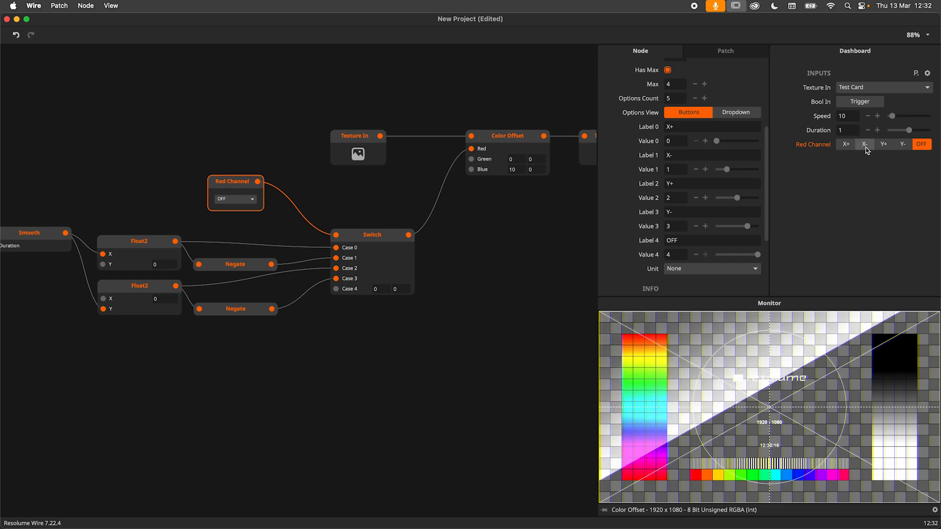
{"action": "left_click", "coordinate": [863, 103]}
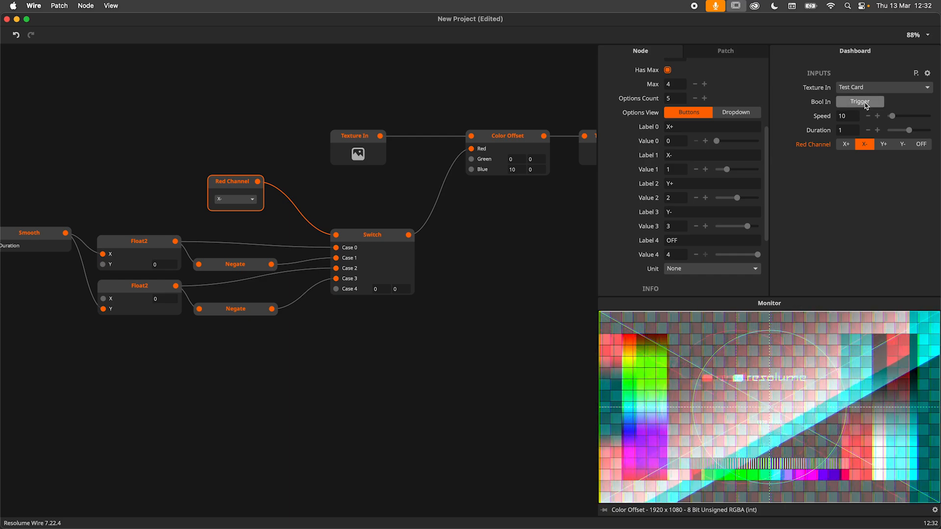
{"action": "left_click", "coordinate": [510, 300]}
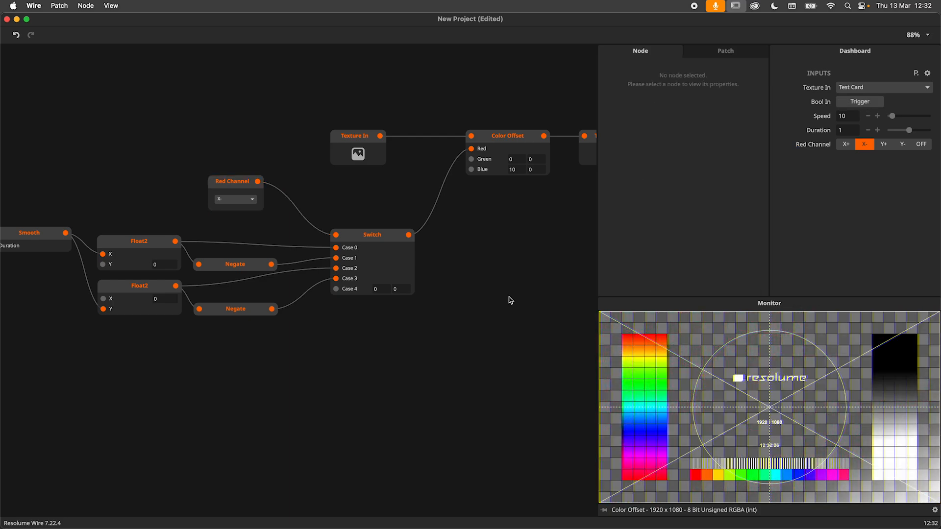
Step: Try duplicating Red Channel together with its Switch as a Green Channel pair, and delete the copies
{"action": "scroll", "coordinate": [508, 299], "scroll_direction": "down", "scroll_amount": 3}
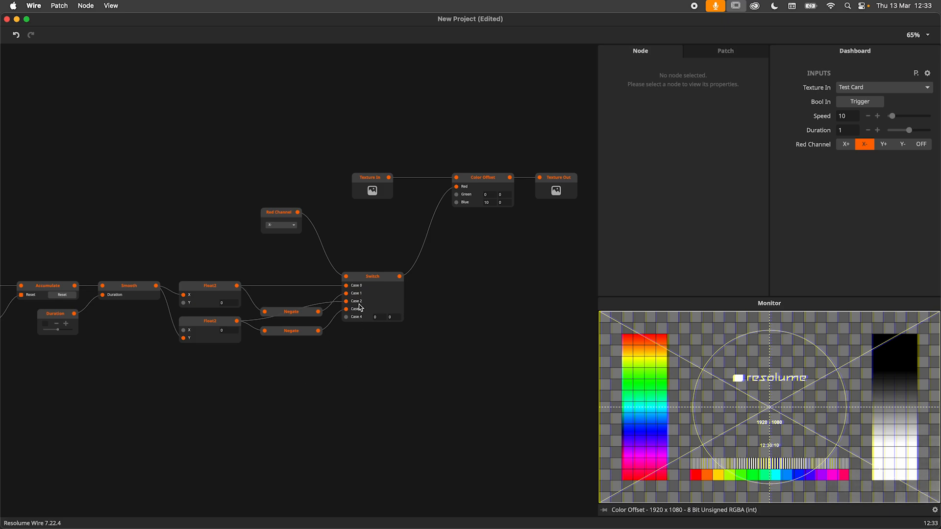
{"action": "left_click", "coordinate": [300, 232]}
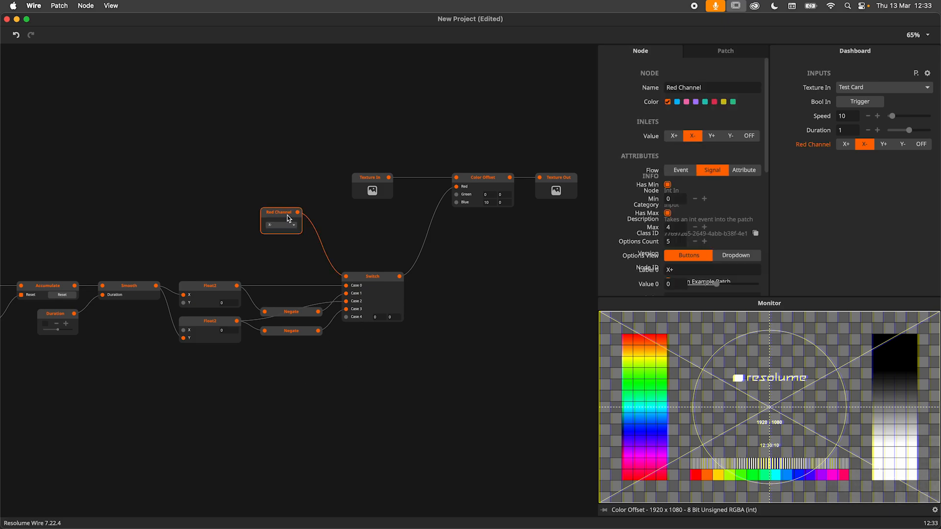
{"action": "left_click", "coordinate": [376, 287], "text": "shift"}
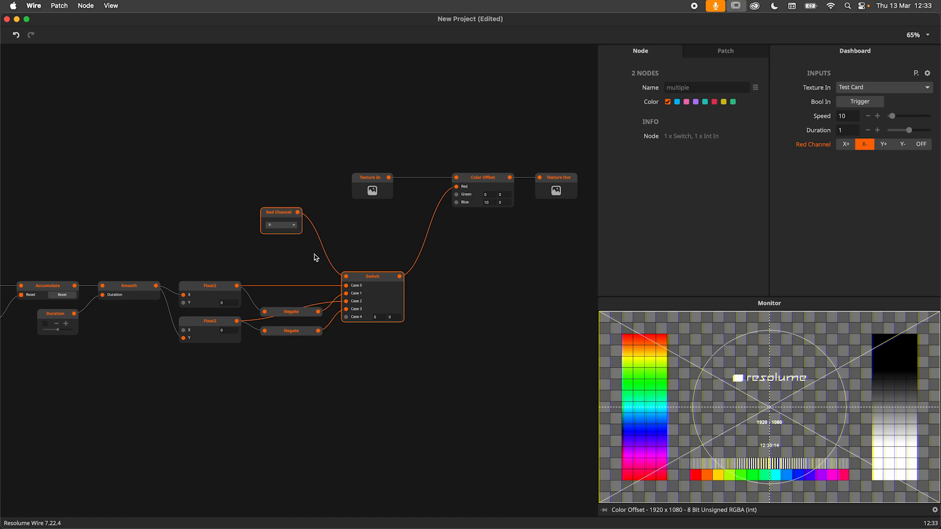
{"action": "left_click_drag", "start_coordinate": [373, 288], "coordinate": [372, 447]}
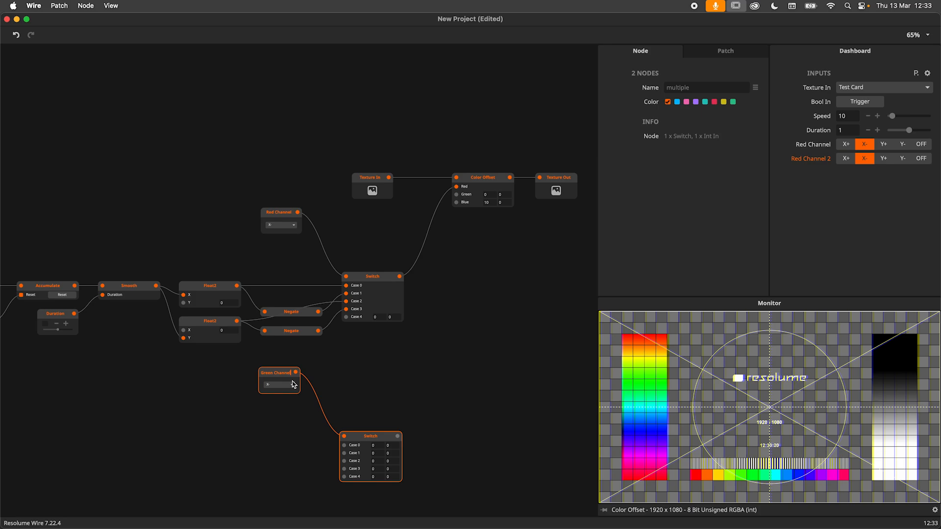
{"action": "left_click", "coordinate": [333, 376]}
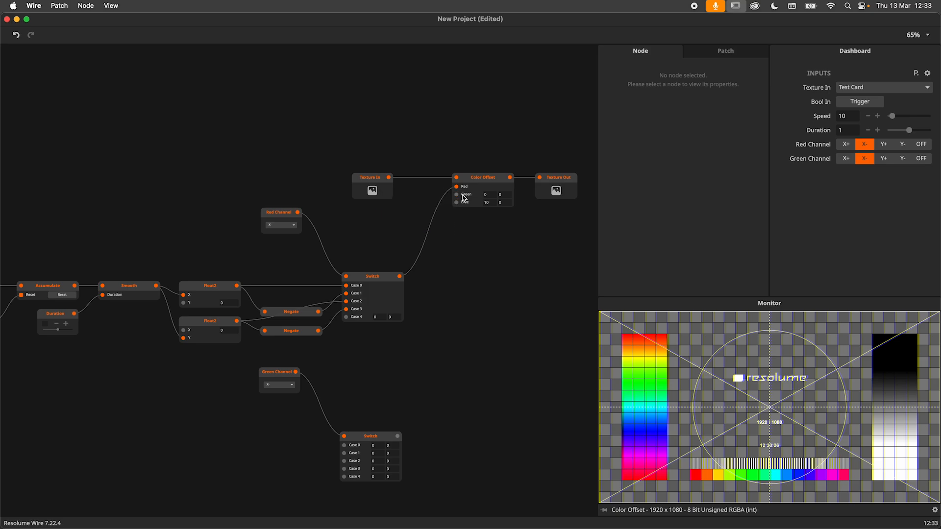
{"action": "mouse_move", "coordinate": [463, 203]}
{"action": "left_click_drag", "start_coordinate": [252, 508], "coordinate": [400, 388]}
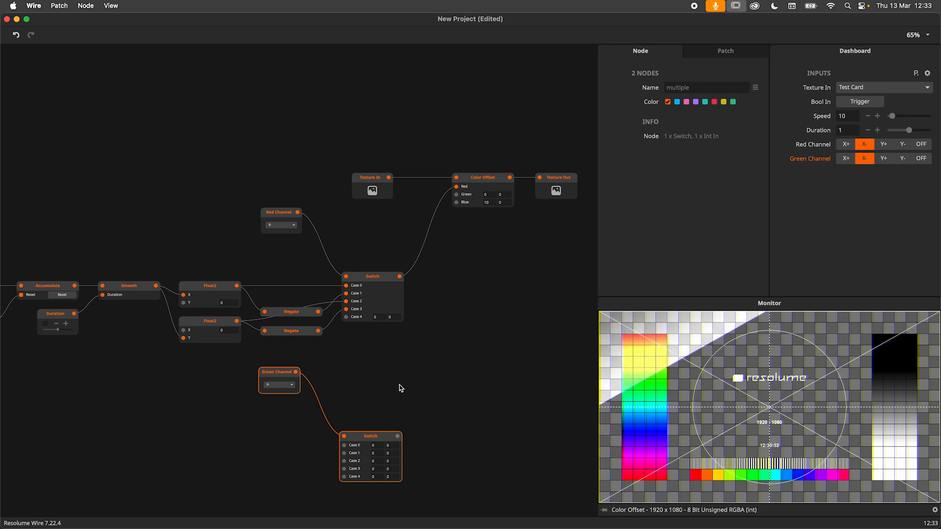
{"action": "key", "text": "BackSpace"}
Step: Duplicate only the Red Channel node, place the copy below the original, and rename it Green Channel
{"action": "scroll", "coordinate": [395, 298], "scroll_direction": "up", "scroll_amount": 5}
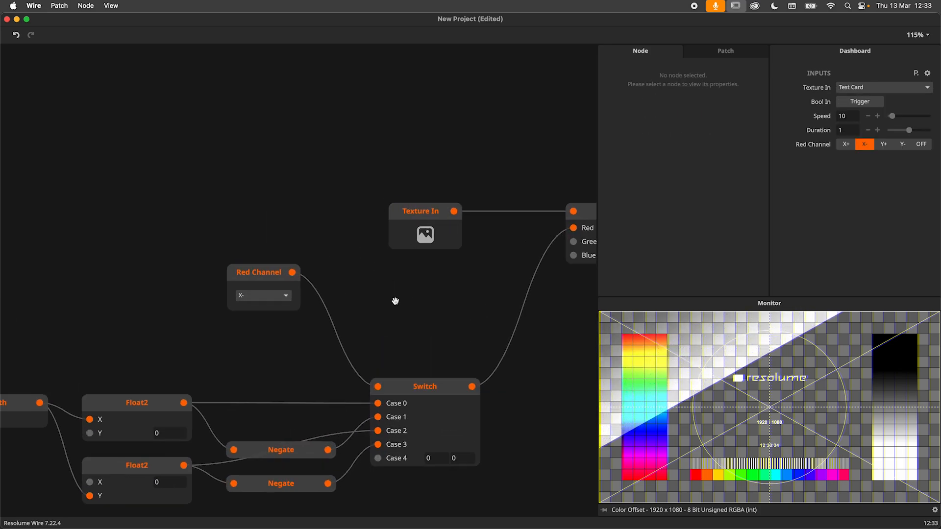
{"action": "left_click_drag", "start_coordinate": [279, 294], "coordinate": [223, 282]}
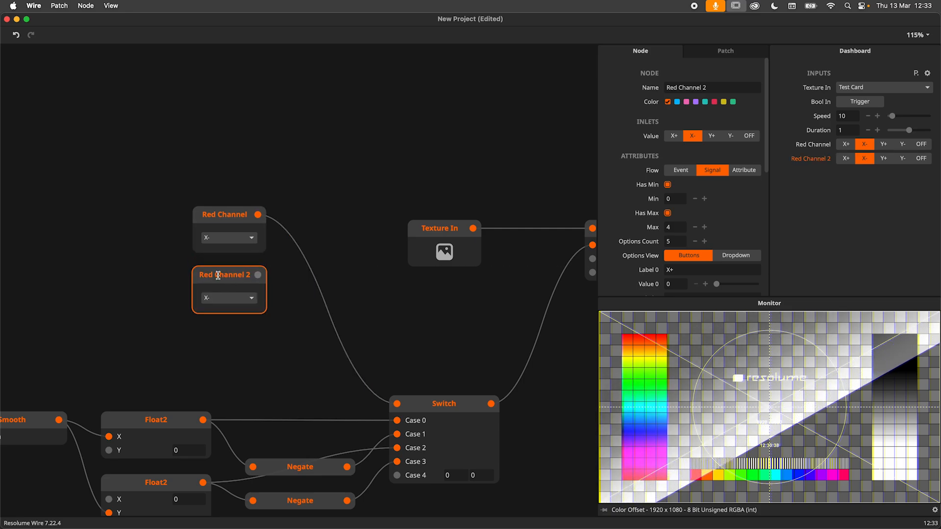
{"action": "double_click", "coordinate": [222, 277]}
{"action": "double_click", "coordinate": [208, 275]}
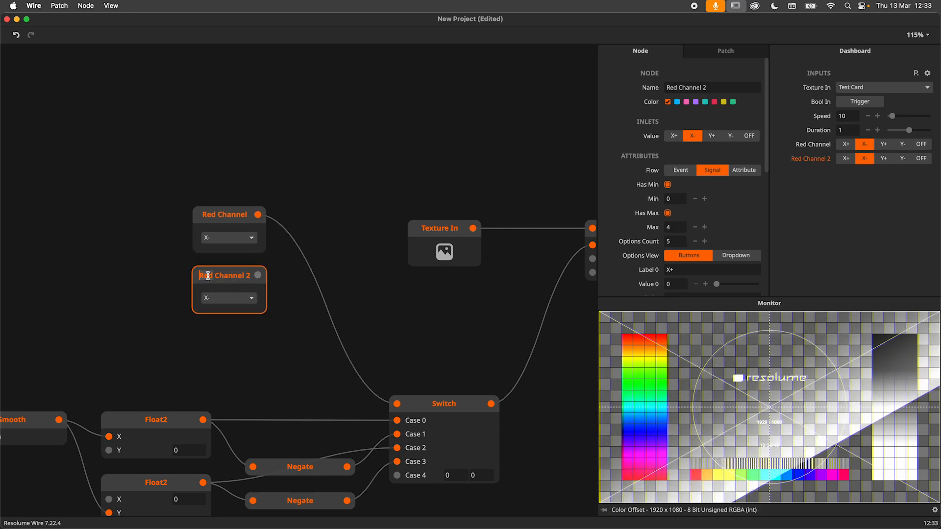
{"action": "type", "text": "Green"}
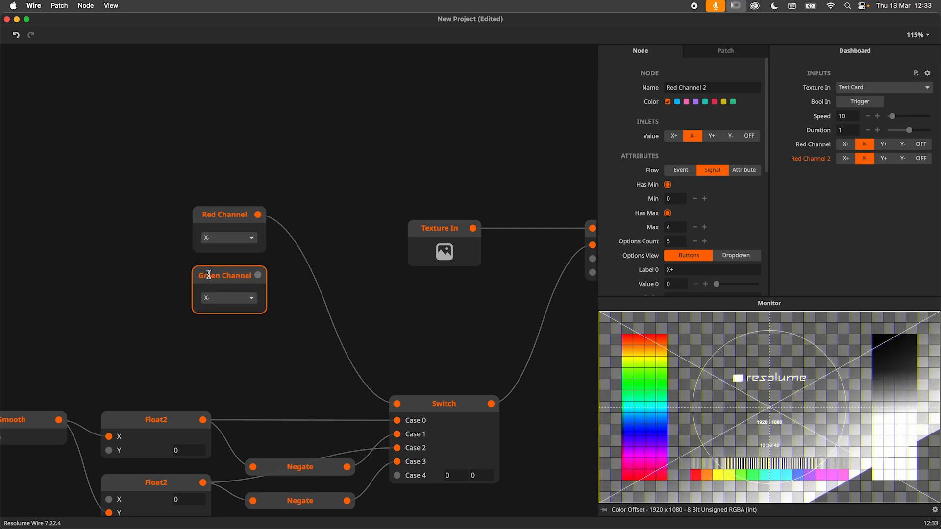
{"action": "left_click_drag", "start_coordinate": [230, 275], "coordinate": [259, 278]}
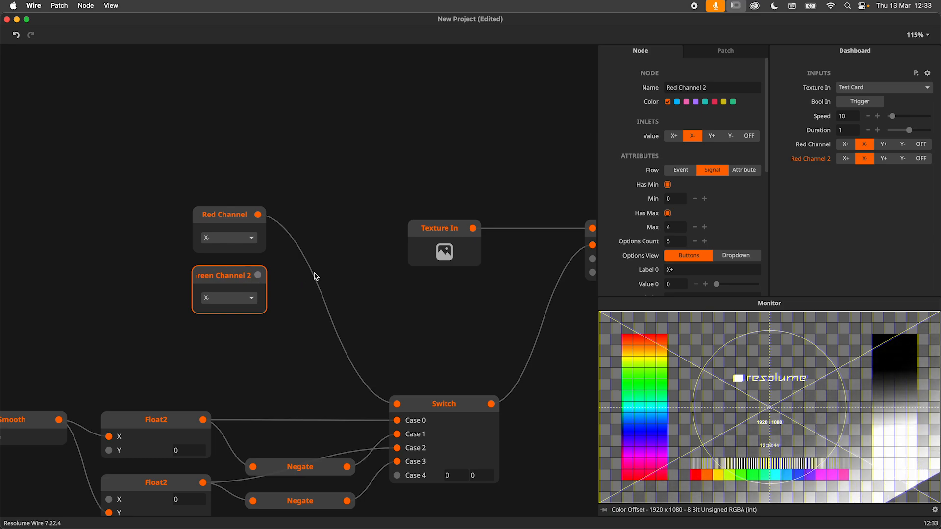
{"action": "key", "text": "BackSpace"}
{"action": "key", "text": "Return"}
{"action": "left_click", "coordinate": [278, 330]}
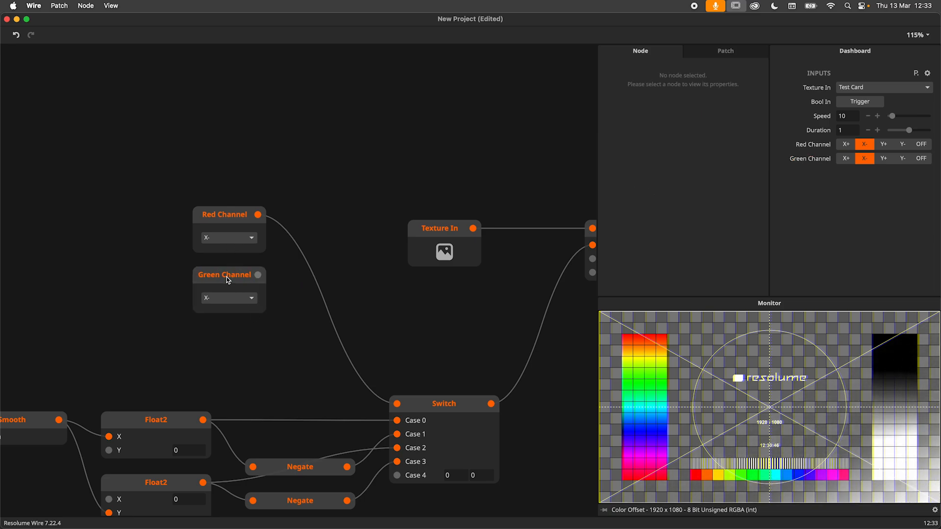
Step: Duplicate the Green Channel node below itself and rename the copy Blue Channel
{"action": "left_click_drag", "start_coordinate": [226, 276], "coordinate": [226, 329]}
{"action": "double_click", "coordinate": [220, 332]}
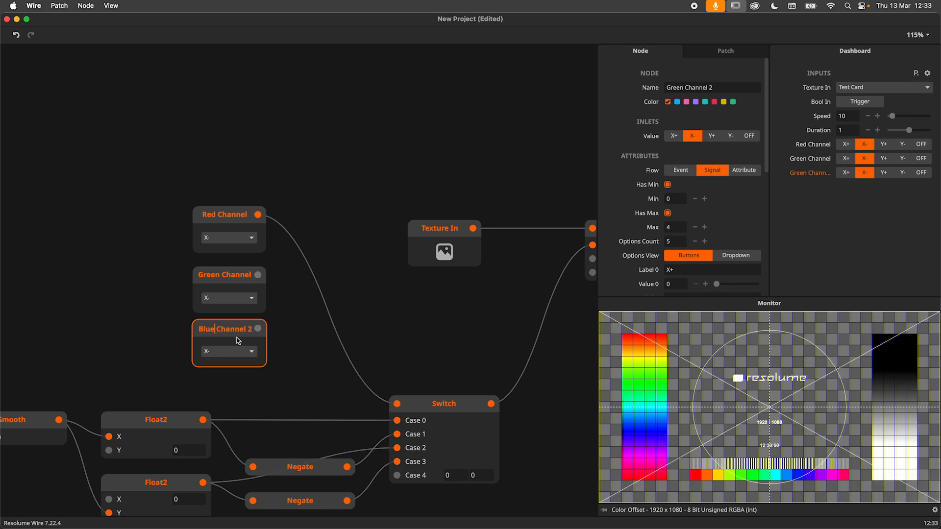
{"action": "left_click", "coordinate": [314, 350]}
Step: Move the three channel nodes farther from the Switch and disconnect the Switch from Color Offset's Red inlet
{"action": "left_click_drag", "start_coordinate": [231, 186], "coordinate": [206, 333]}
{"action": "left_click_drag", "start_coordinate": [201, 327], "coordinate": [130, 277]}
{"action": "left_click", "coordinate": [463, 337]}
{"action": "scroll", "coordinate": [467, 340], "scroll_direction": "right", "scroll_amount": 5}
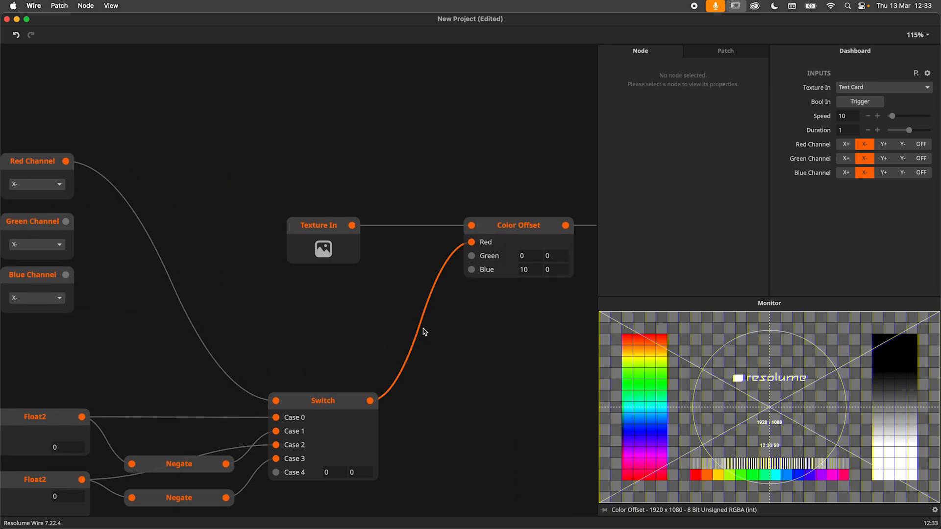
{"action": "double_click", "coordinate": [423, 329]}
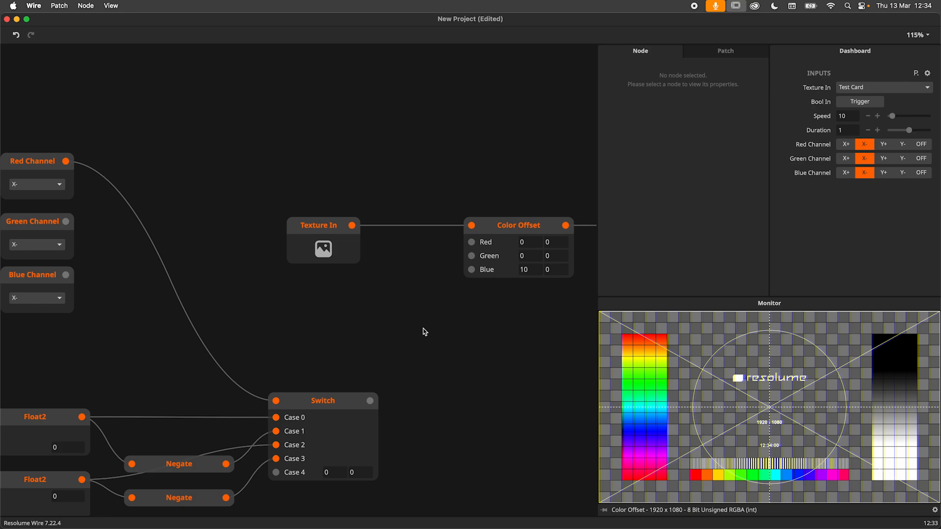
Step: Add a Join node beside the channel nodes and set its Inputs to 3
{"action": "left_click_drag", "start_coordinate": [374, 336], "coordinate": [469, 333]}
{"action": "left_click_drag", "start_coordinate": [193, 333], "coordinate": [105, 156]}
{"action": "double_click", "coordinate": [249, 158]}
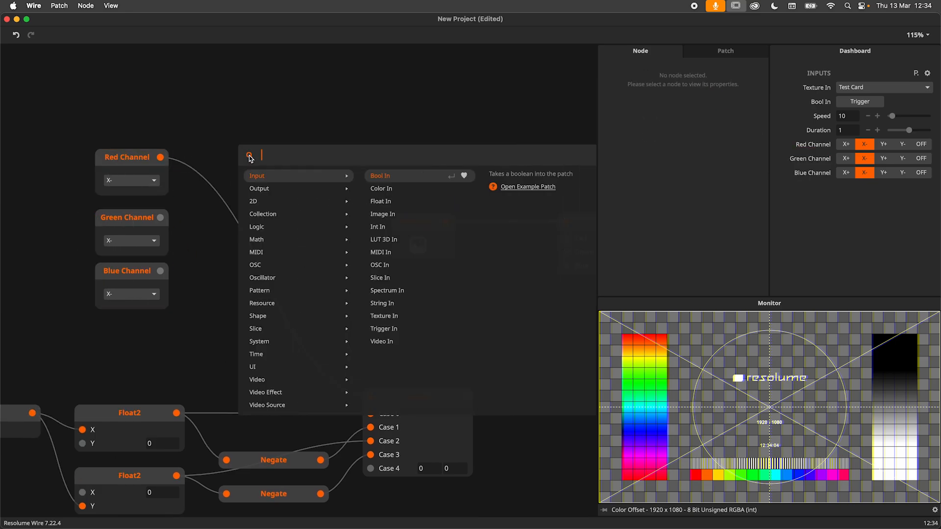
{"action": "type", "text": "join"}
{"action": "key", "text": "Return"}
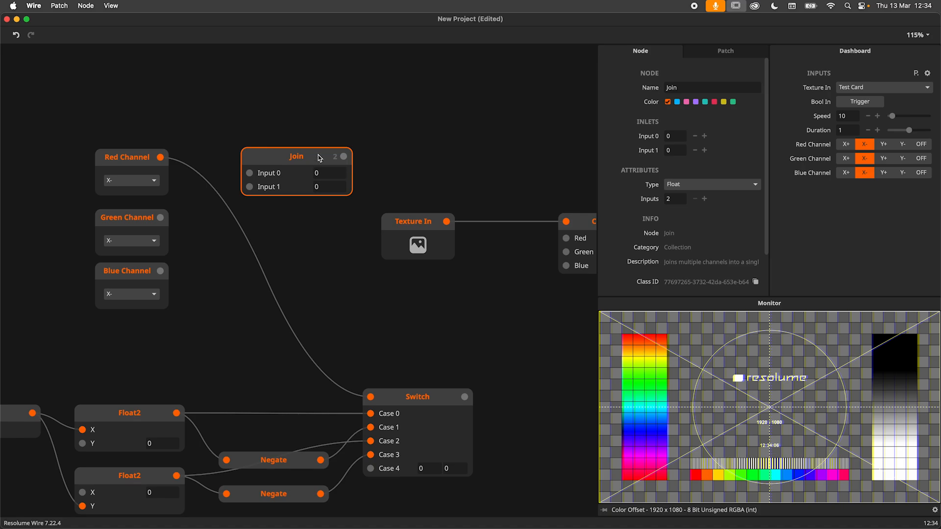
{"action": "left_click", "coordinate": [705, 199]}
Step: Try wiring Red, Green and Blue Channel through Join into the Switch's selection inlet, and remove the Join
{"action": "left_click_drag", "start_coordinate": [160, 157], "coordinate": [250, 173]}
{"action": "left_click_drag", "start_coordinate": [160, 218], "coordinate": [249, 187]}
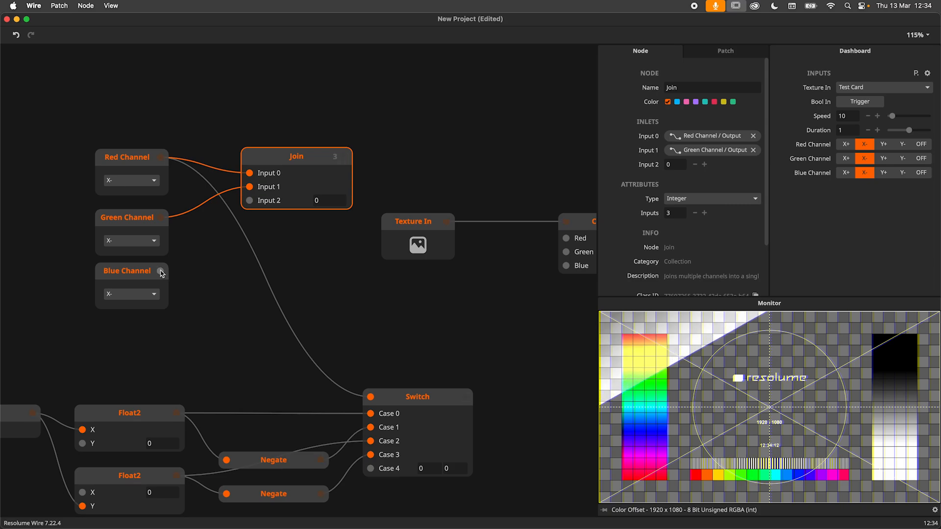
{"action": "left_click_drag", "start_coordinate": [160, 271], "coordinate": [250, 201]}
{"action": "left_click_drag", "start_coordinate": [343, 157], "coordinate": [371, 396]}
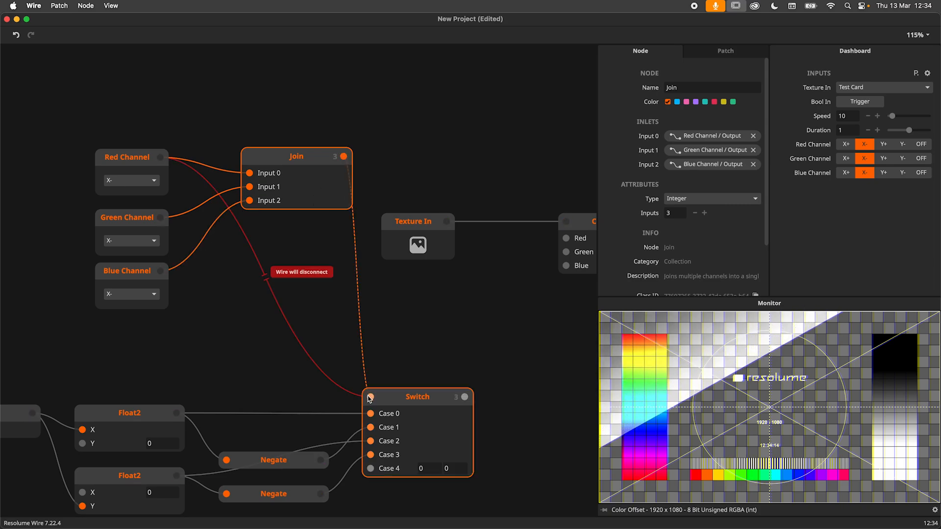
{"action": "left_click_drag", "start_coordinate": [296, 156], "coordinate": [271, 174]}
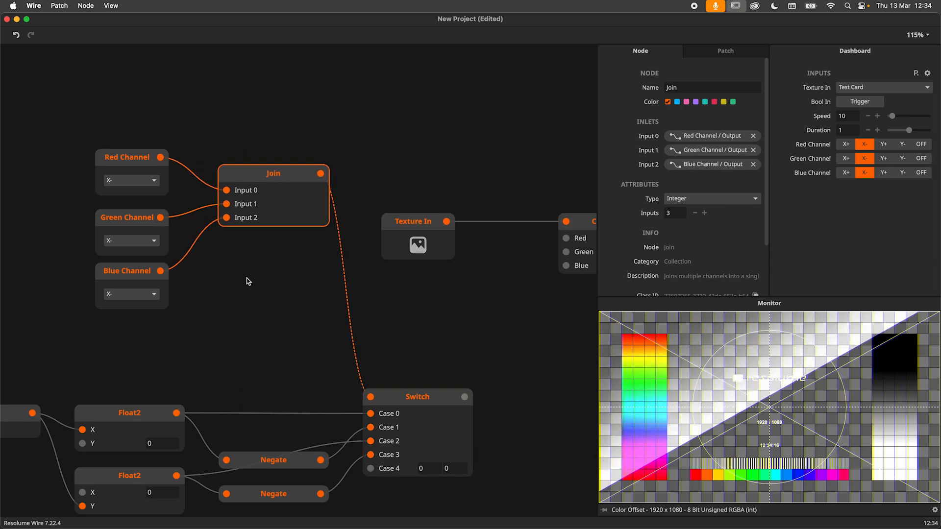
{"action": "key", "text": "Delete"}
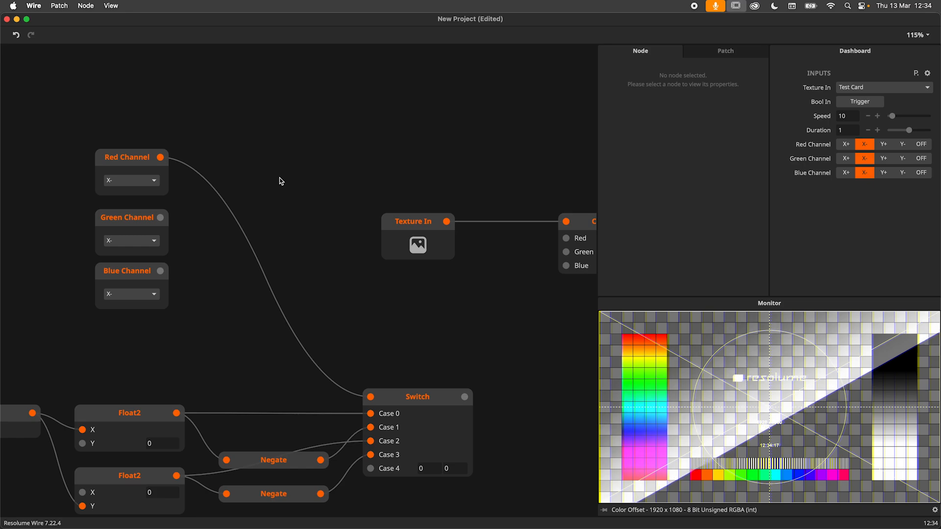
Step: Disconnect Red Channel from the Switch and combine the three channel nodes in an automatically wired Join node
{"action": "left_click", "coordinate": [235, 218]}
{"action": "key", "text": "Delete"}
{"action": "left_click_drag", "start_coordinate": [222, 147], "coordinate": [83, 319]}
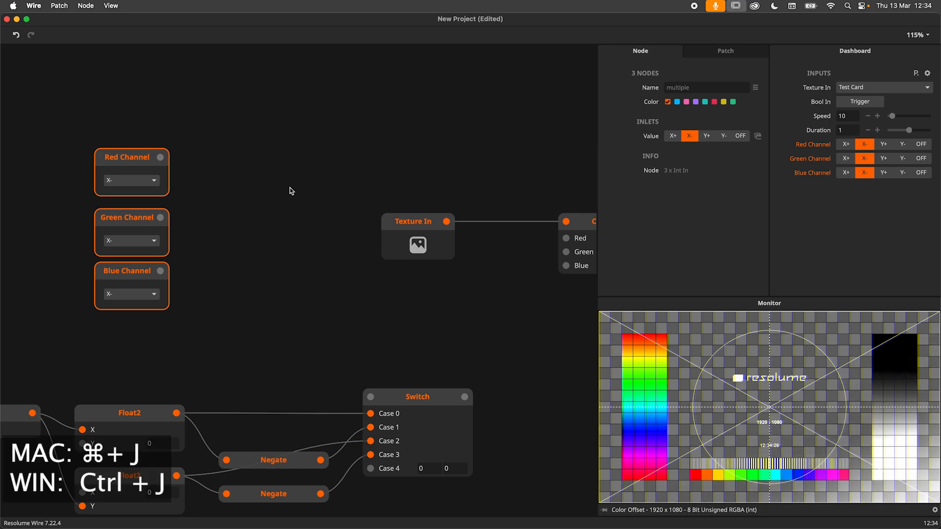
{"action": "key", "text": "super+j"}
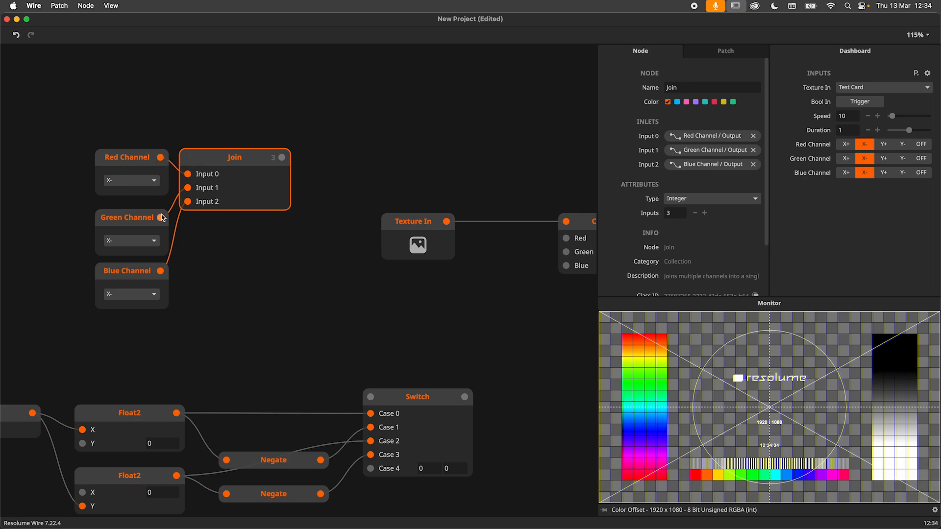
Step: Auto-arrange the channel nodes with their Join and connect Join's output to the Switch's selection inlet
{"action": "mouse_move", "coordinate": [163, 217]}
{"action": "left_click_drag", "start_coordinate": [231, 137], "coordinate": [104, 316]}
{"action": "key", "text": "l"}
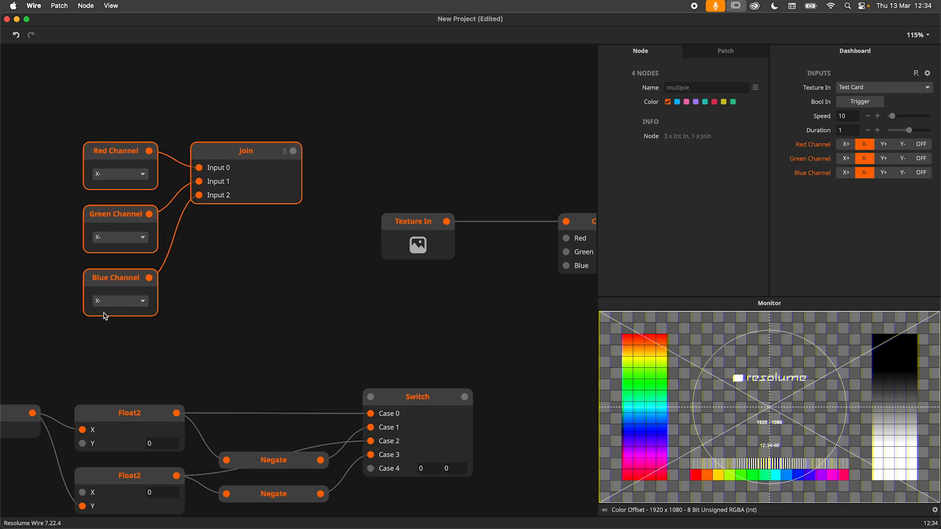
{"action": "left_click_drag", "start_coordinate": [257, 158], "coordinate": [364, 368]}
Step: Inspect the values at the Switch's output and the Switch's properties
{"action": "scroll", "coordinate": [364, 368], "scroll_direction": "down", "scroll_amount": 3}
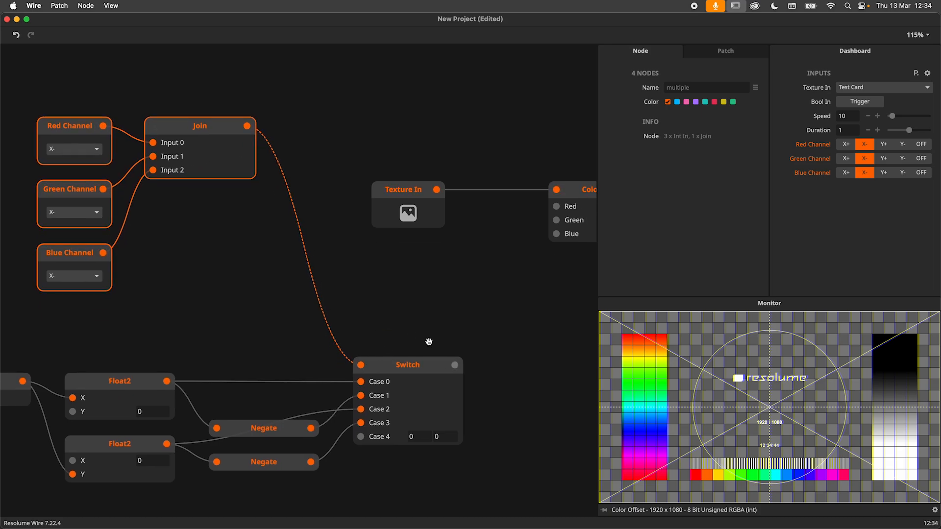
{"action": "scroll", "coordinate": [428, 342], "scroll_direction": "down", "scroll_amount": 2}
{"action": "mouse_move", "coordinate": [440, 348]}
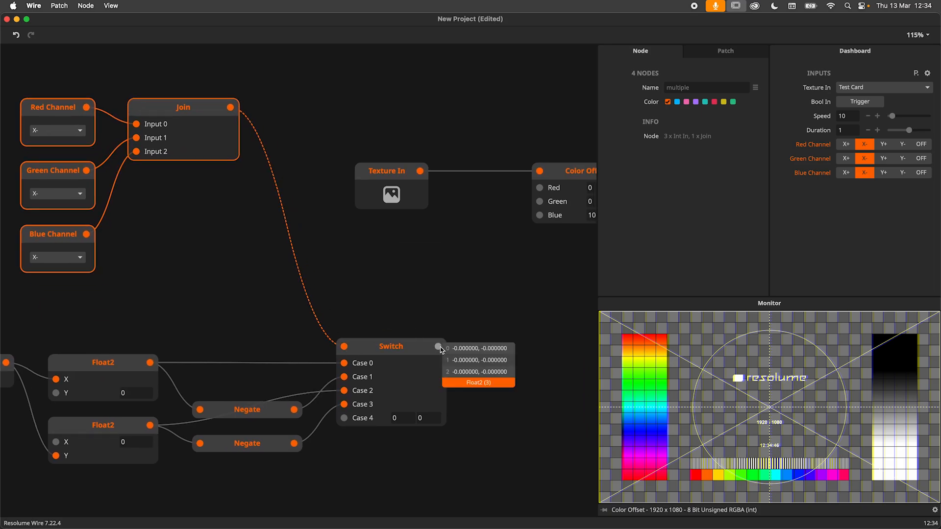
{"action": "left_click", "coordinate": [432, 354]}
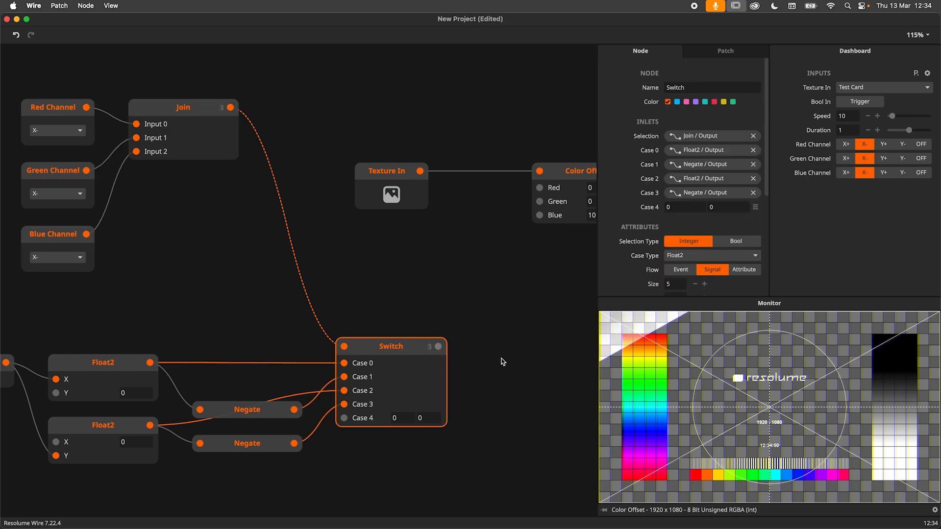
Step: Move Color Offset and Texture Out together farther from Texture In to make room for another node
{"action": "left_click_drag", "start_coordinate": [500, 359], "coordinate": [349, 349]}
{"action": "left_click_drag", "start_coordinate": [399, 320], "coordinate": [336, 331]}
{"action": "left_click_drag", "start_coordinate": [343, 284], "coordinate": [487, 193]}
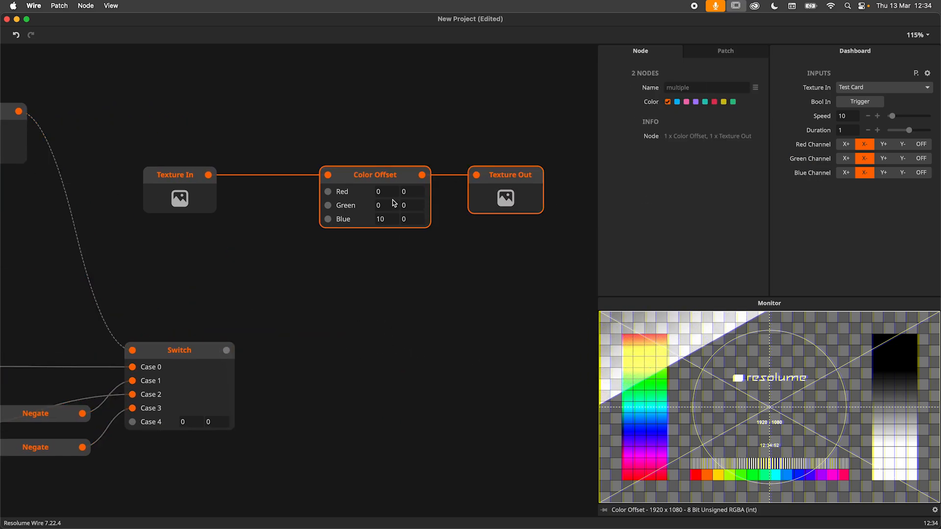
{"action": "left_click_drag", "start_coordinate": [352, 177], "coordinate": [423, 178]}
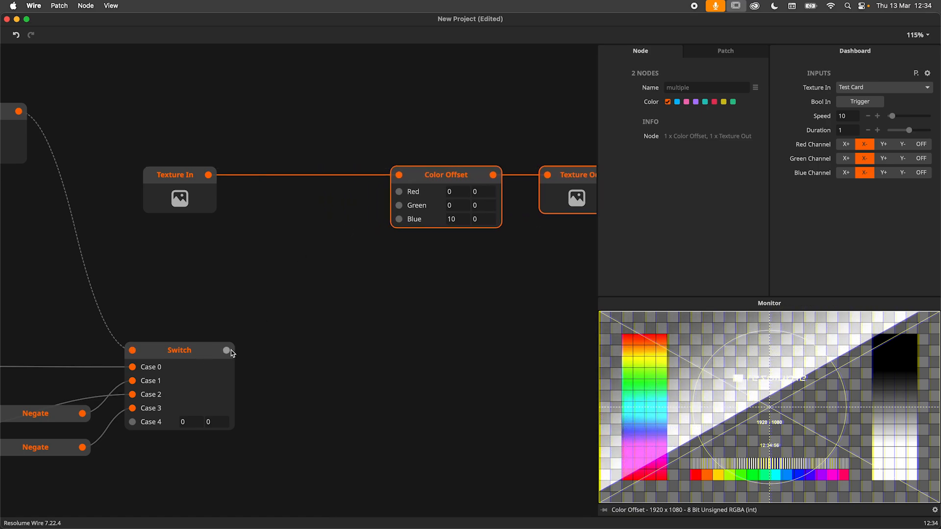
Step: Add a Split node on the Switch's output and connect Channels 0, 1 and 2 to Color Offset's Red, Green and Blue
{"action": "left_click_drag", "start_coordinate": [226, 350], "coordinate": [271, 221]}
{"action": "type", "text": "split"}
{"action": "key", "text": "Return"}
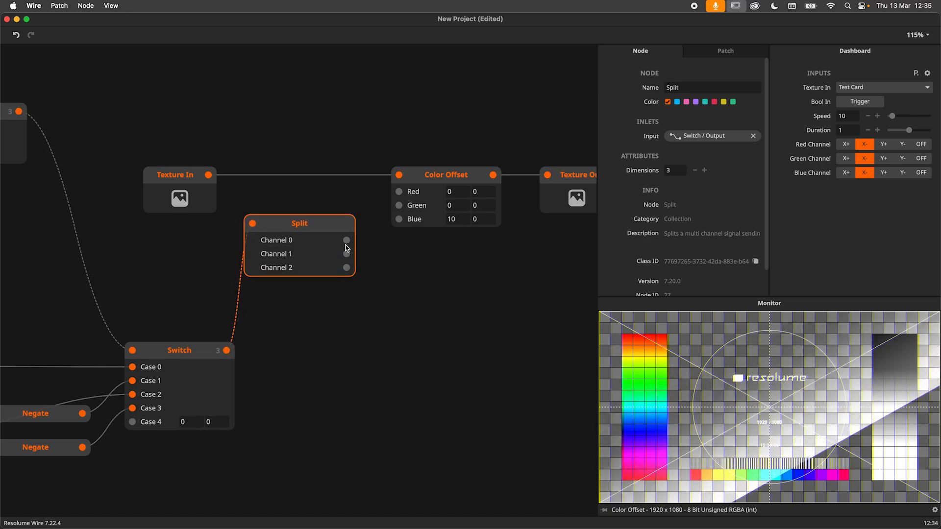
{"action": "left_click_drag", "start_coordinate": [346, 240], "coordinate": [399, 191]}
{"action": "mouse_move", "coordinate": [346, 253]}
{"action": "left_mouse_down"}
{"action": "mouse_move", "coordinate": [399, 205]}
{"action": "mouse_move", "coordinate": [347, 267]}
{"action": "left_mouse_up"}
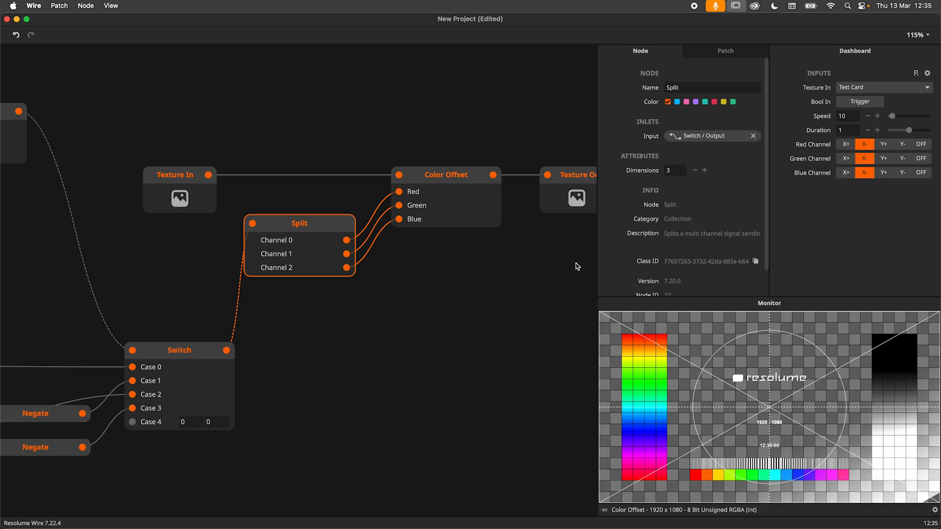
Step: Set Green Channel to X+ and Blue Channel to Y+, and trigger Bool In repeatedly to test the color split
{"action": "left_click", "coordinate": [846, 158]}
{"action": "left_click", "coordinate": [885, 174]}
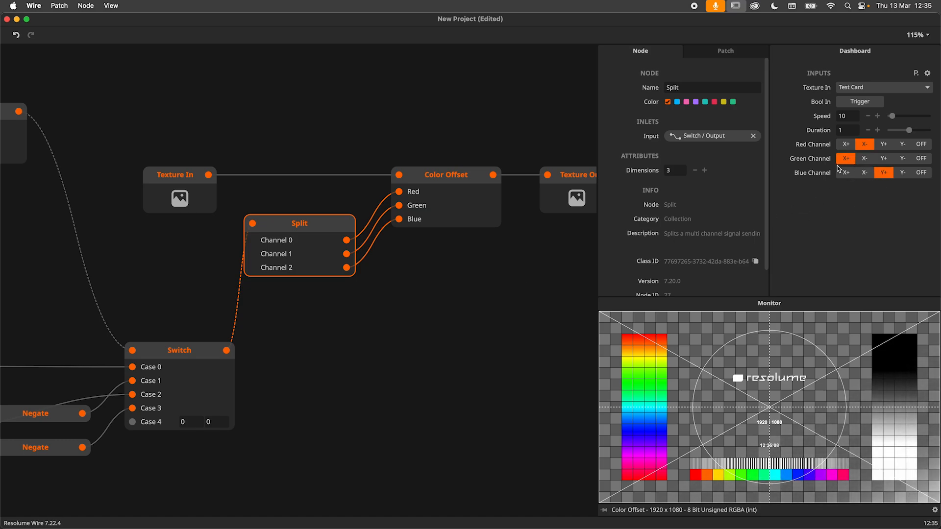
{"action": "left_click", "coordinate": [858, 104]}
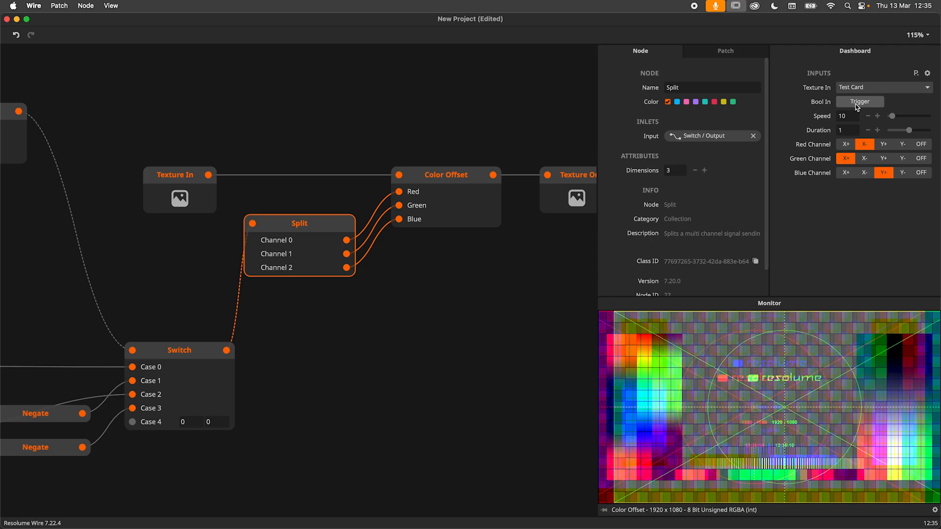
{"action": "left_click", "coordinate": [856, 106]}
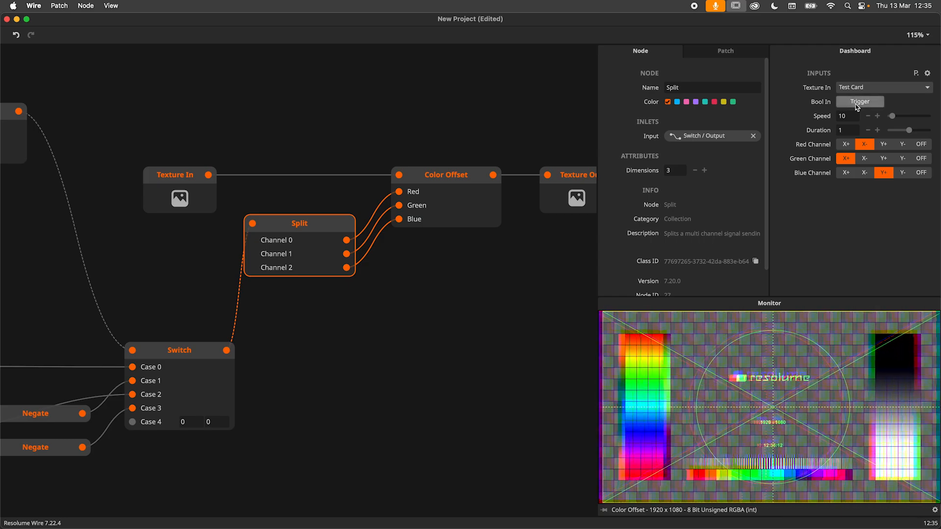
{"action": "left_click", "coordinate": [855, 107]}
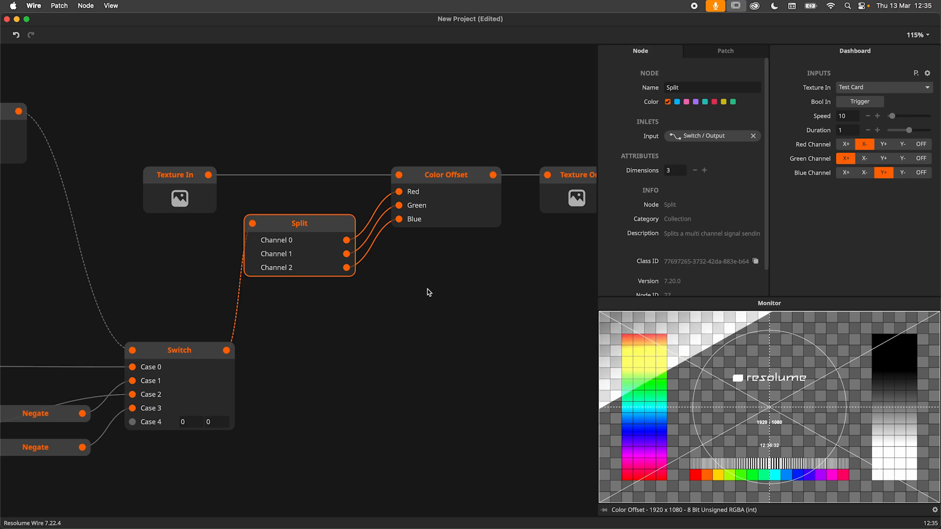
Step: Rename the Bool In dashboard input as Shift
{"action": "left_click", "coordinate": [816, 103]}
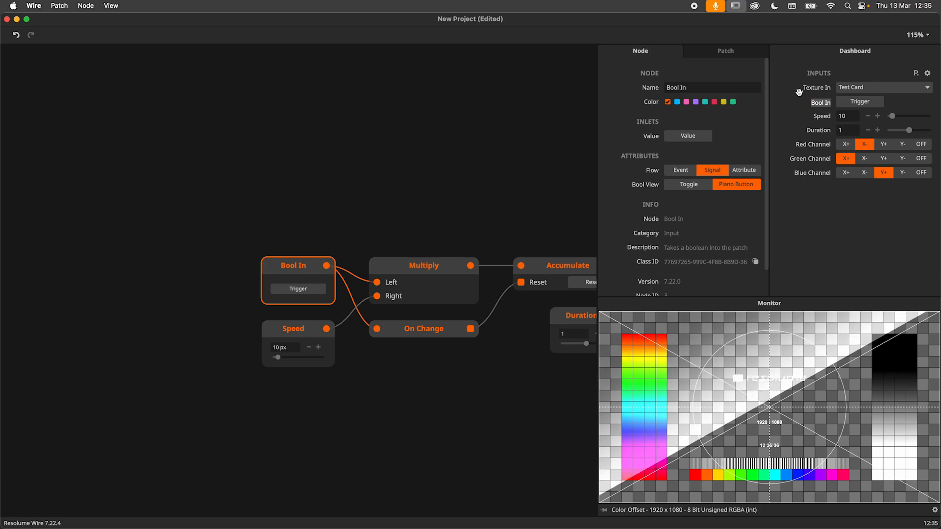
{"action": "type", "text": "Shift"}
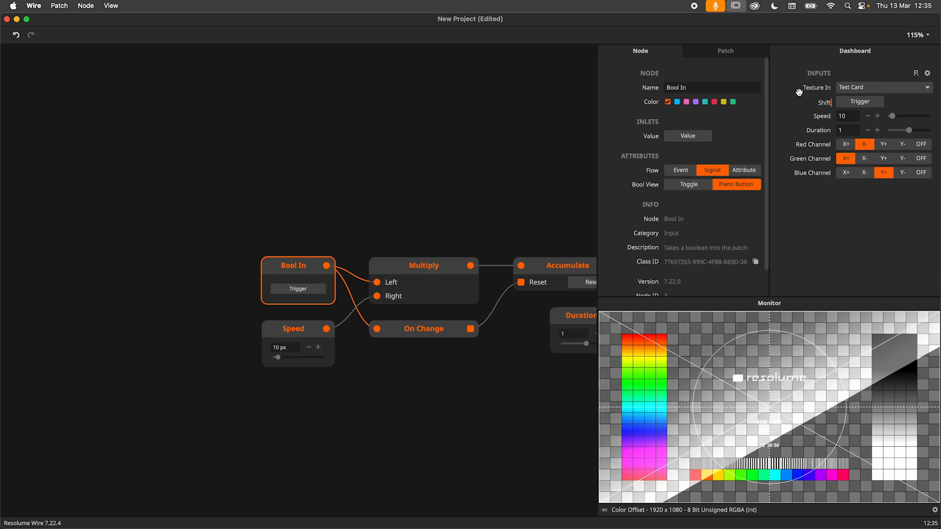
{"action": "key", "text": "Return"}
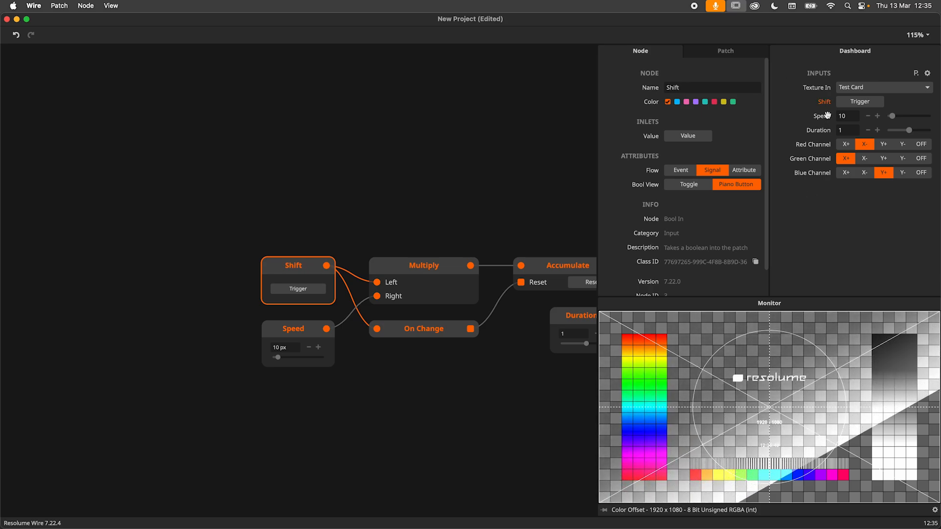
Step: Move Speed and Duration below Blue Channel in the dashboard inputs, and rename Duration as Smoothing
{"action": "left_click_drag", "start_coordinate": [822, 116], "coordinate": [828, 176]}
{"action": "left_click_drag", "start_coordinate": [824, 116], "coordinate": [826, 178]}
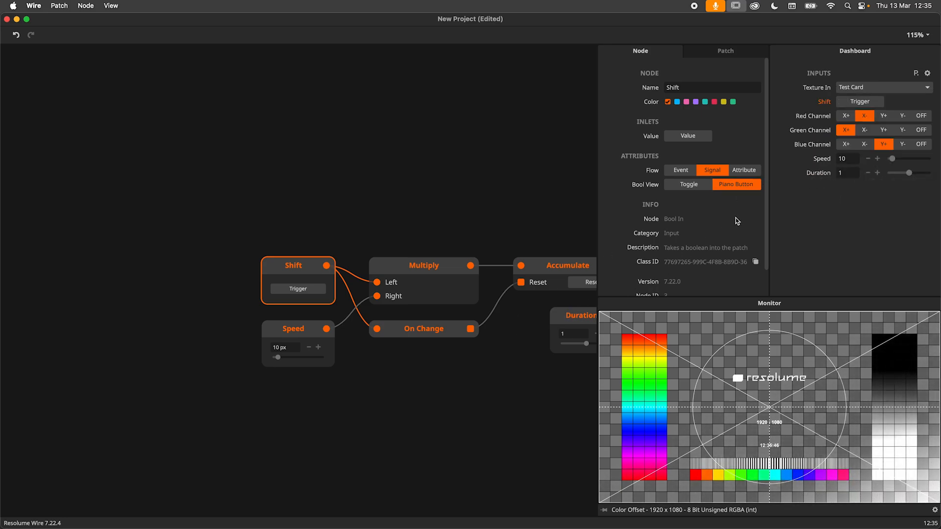
{"action": "left_click", "coordinate": [818, 173]}
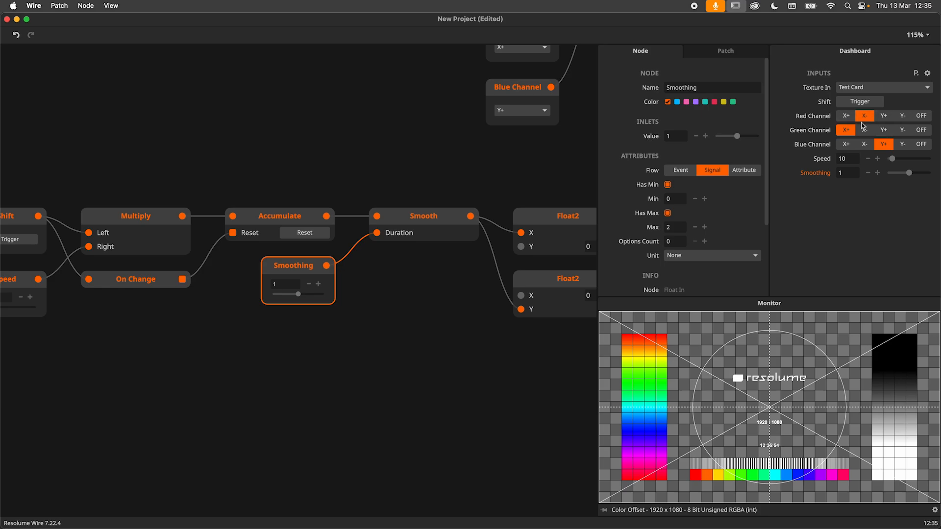
Step: Add a dashboard group named Channels below Shift and put the Red, Green and Blue Channel inputs in it
{"action": "left_click", "coordinate": [928, 74]}
{"action": "left_click", "coordinate": [883, 81]}
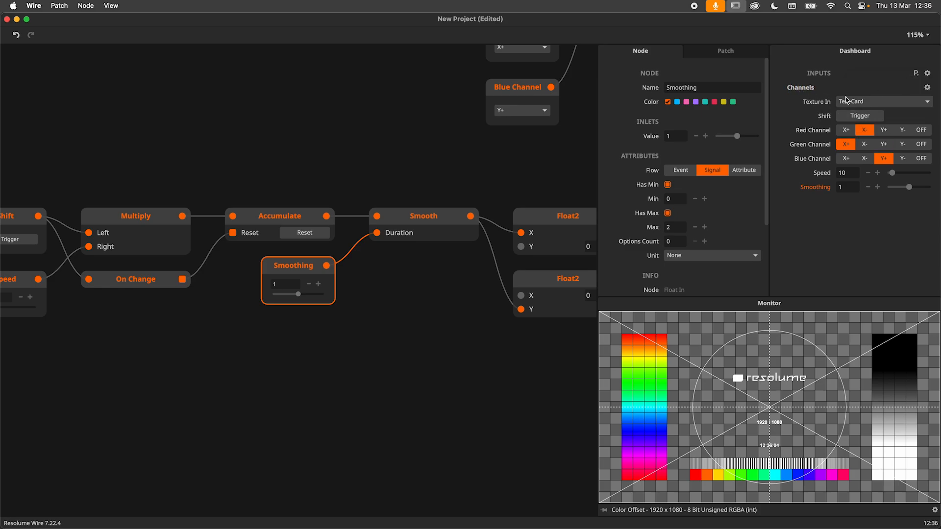
{"action": "left_click_drag", "start_coordinate": [811, 122], "coordinate": [818, 117]}
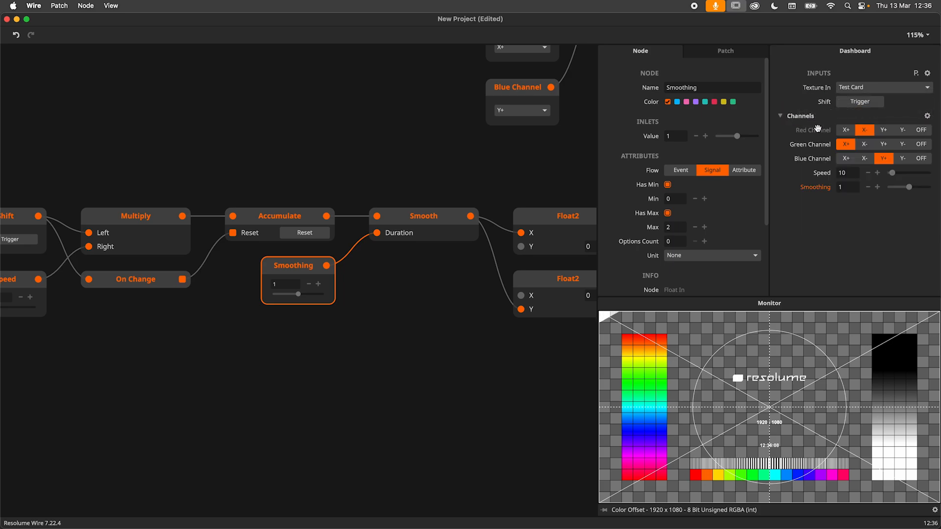
{"action": "left_click_drag", "start_coordinate": [814, 158], "coordinate": [818, 118]}
Step: Review the whole node graph, from the channel inputs through Join, Switch and Split to Texture Out
{"action": "left_click", "coordinate": [577, 153]}
{"action": "left_click_drag", "start_coordinate": [554, 152], "coordinate": [381, 181]}
{"action": "left_click_drag", "start_coordinate": [515, 183], "coordinate": [293, 207]}
{"action": "scroll", "coordinate": [326, 198], "scroll_direction": "down", "scroll_amount": 4}
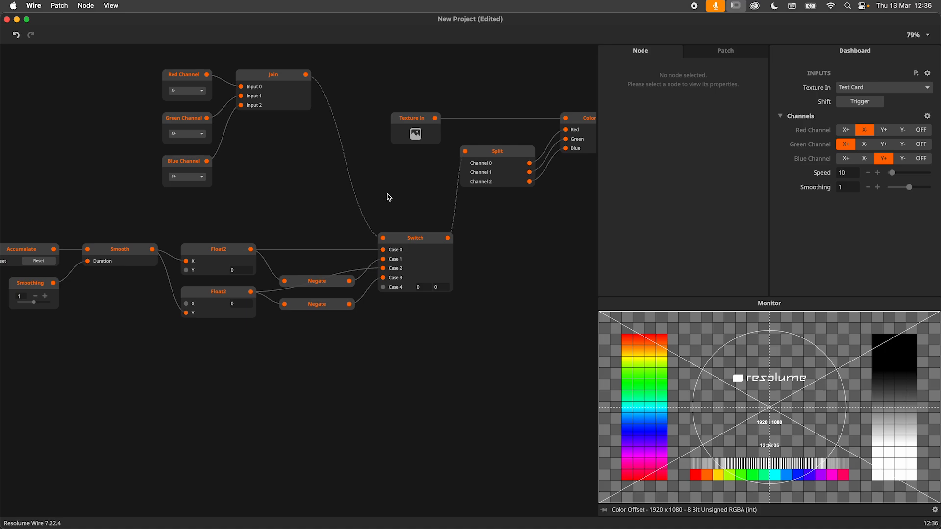
{"action": "scroll", "coordinate": [387, 194], "scroll_direction": "down", "scroll_amount": 1}
{"action": "left_click_drag", "start_coordinate": [414, 186], "coordinate": [298, 280]}
{"action": "left_click_drag", "start_coordinate": [458, 292], "coordinate": [401, 285]}
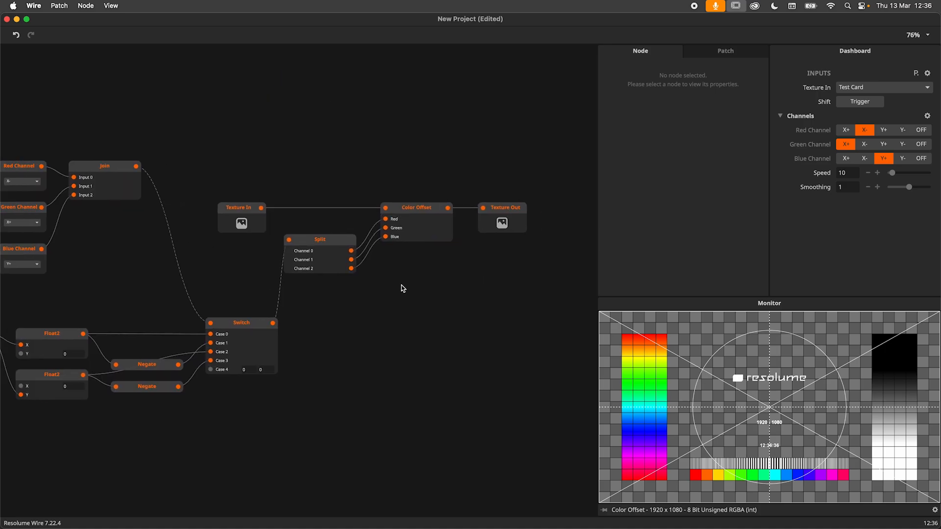
Step: Set the patch's category to Effect and save the patch as Tutorial Incremental Shift
{"action": "left_click", "coordinate": [727, 54]}
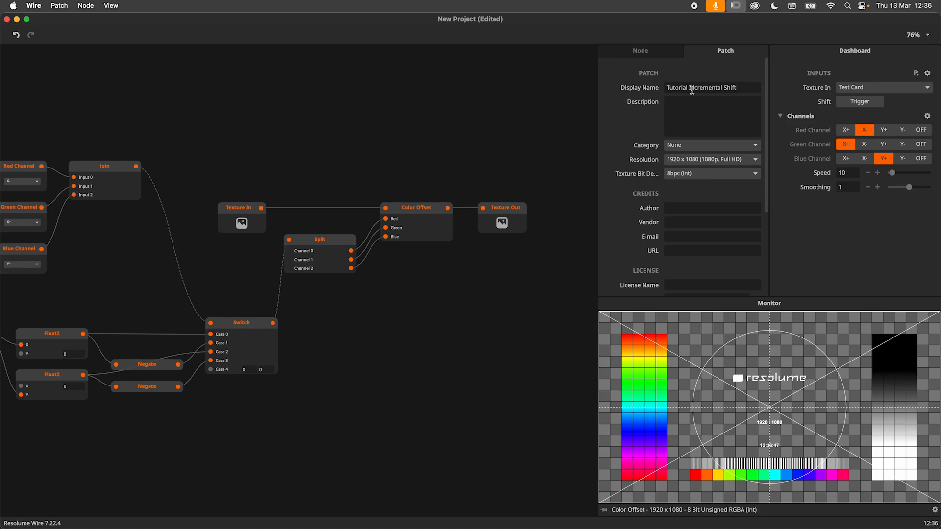
{"action": "left_click", "coordinate": [694, 149]}
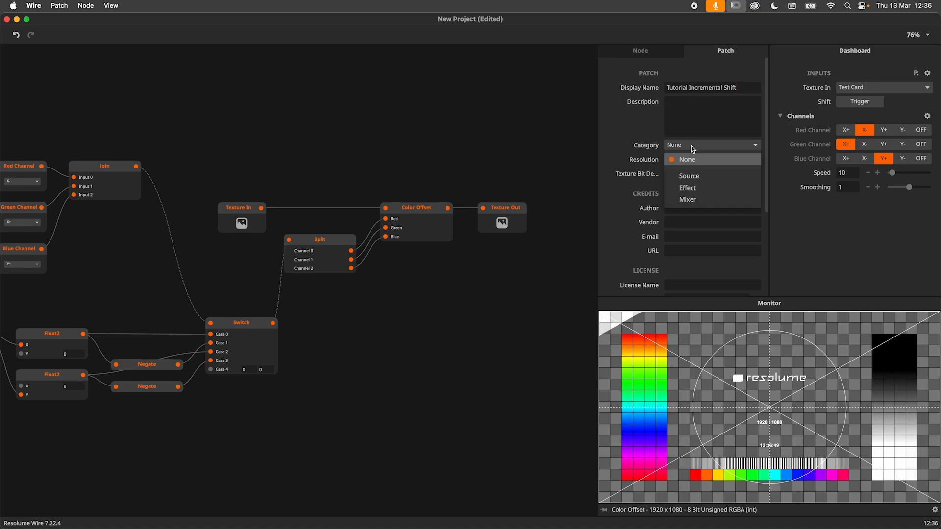
{"action": "left_click", "coordinate": [700, 191]}
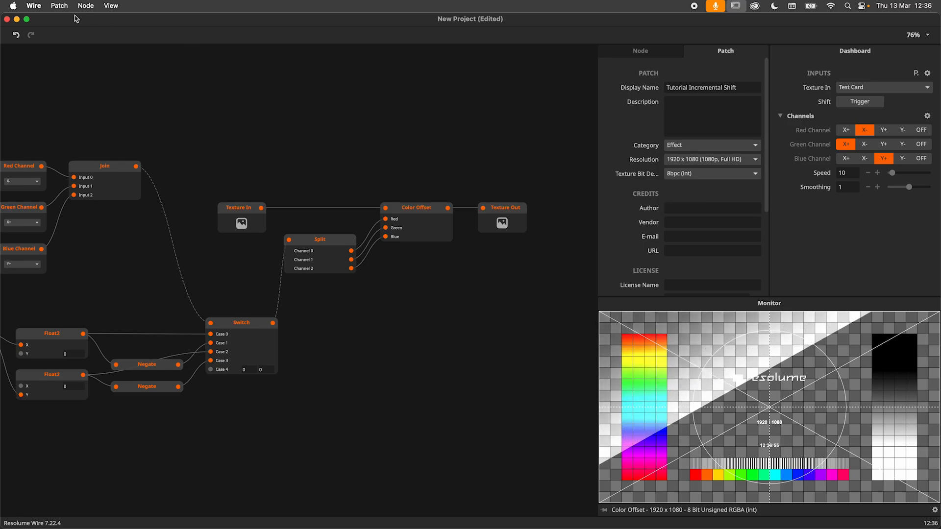
{"action": "left_click", "coordinate": [60, 6]}
{"action": "left_click", "coordinate": [95, 112]}
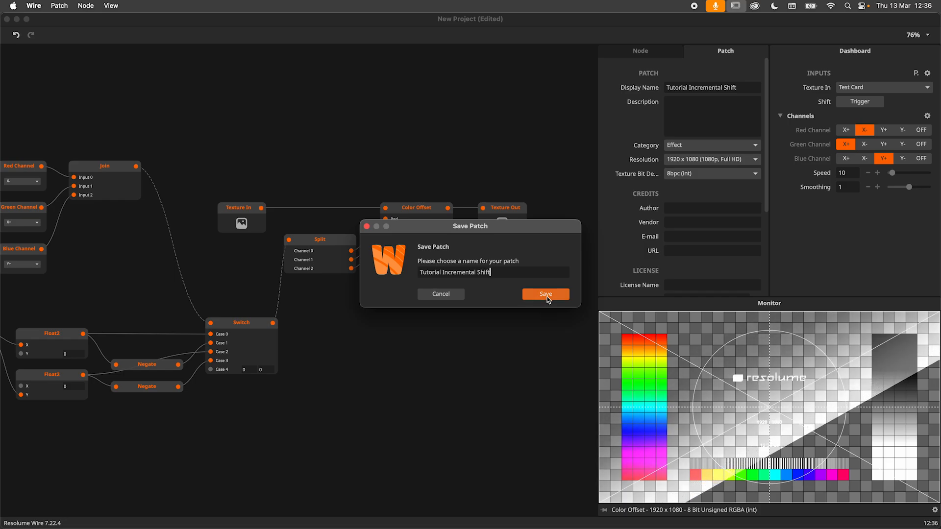
{"action": "left_click", "coordinate": [548, 296]}
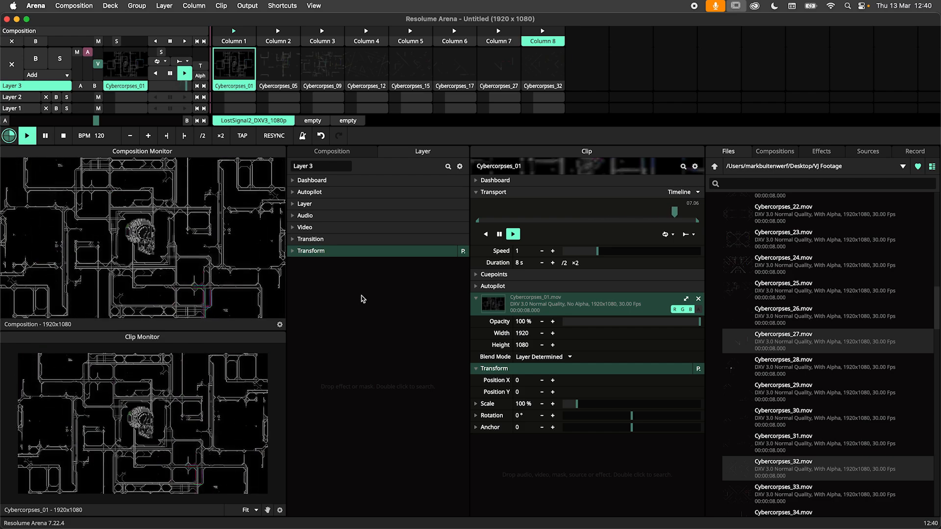
Step: Switch to Resolume Arena and add the Tutorial Incremental Shift effect to Layer 3
{"action": "double_click", "coordinate": [389, 171]}
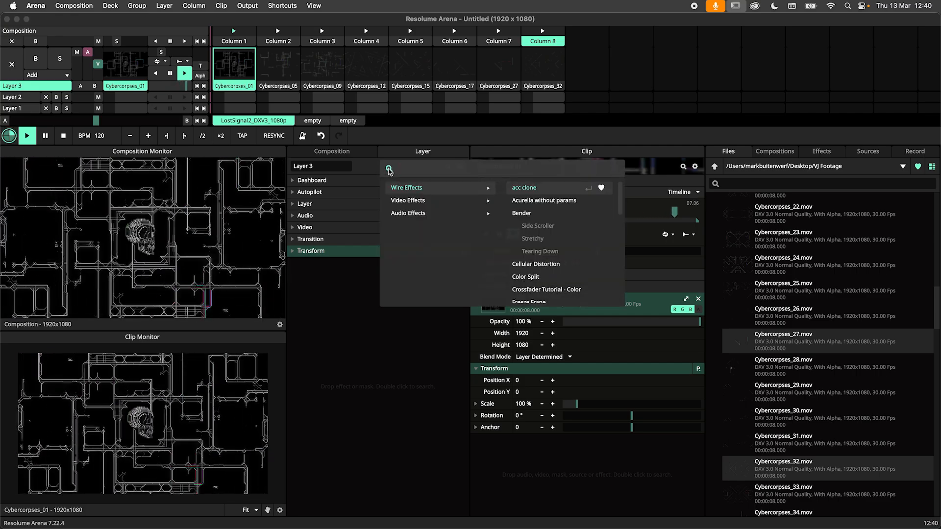
{"action": "type", "text": "tut"}
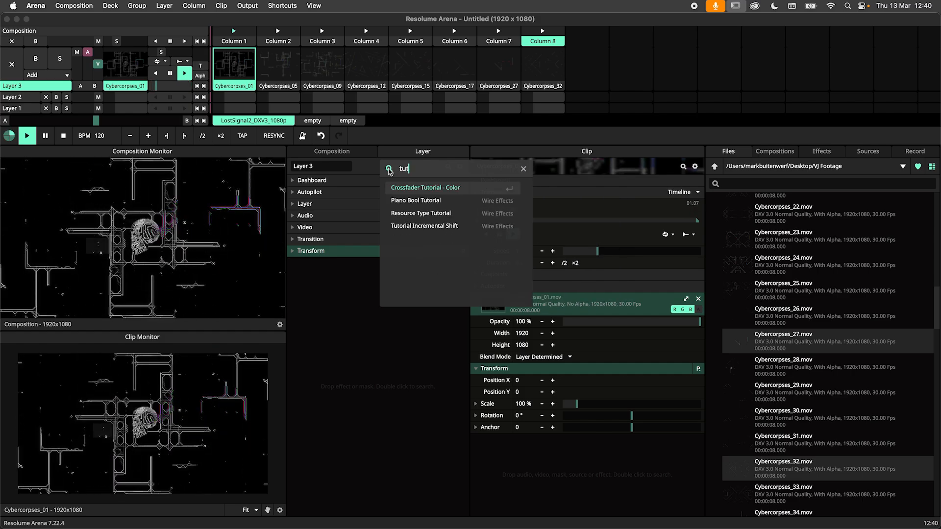
{"action": "left_click", "coordinate": [431, 228]}
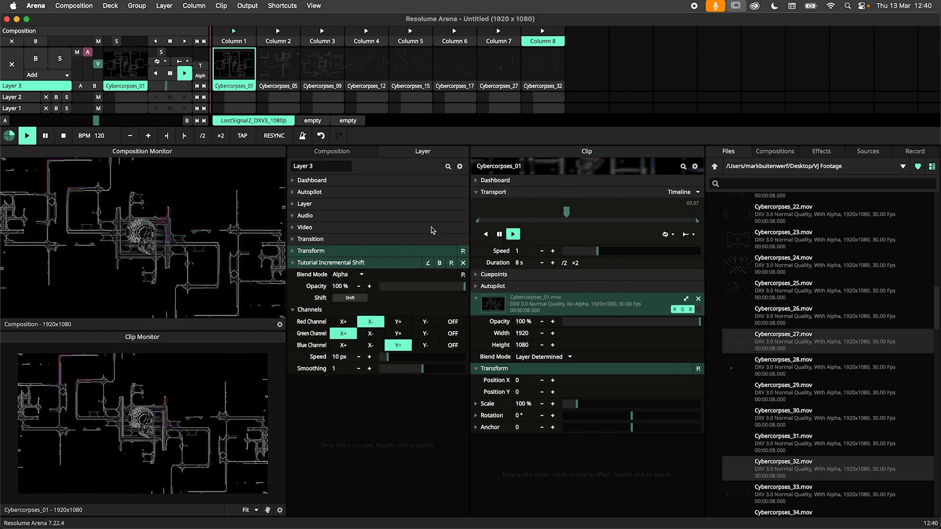
Step: Set Red Channel to Y+, Green Channel to X- and Blue Channel to X+, triggering Shift before and after the changes
{"action": "left_click", "coordinate": [351, 299]}
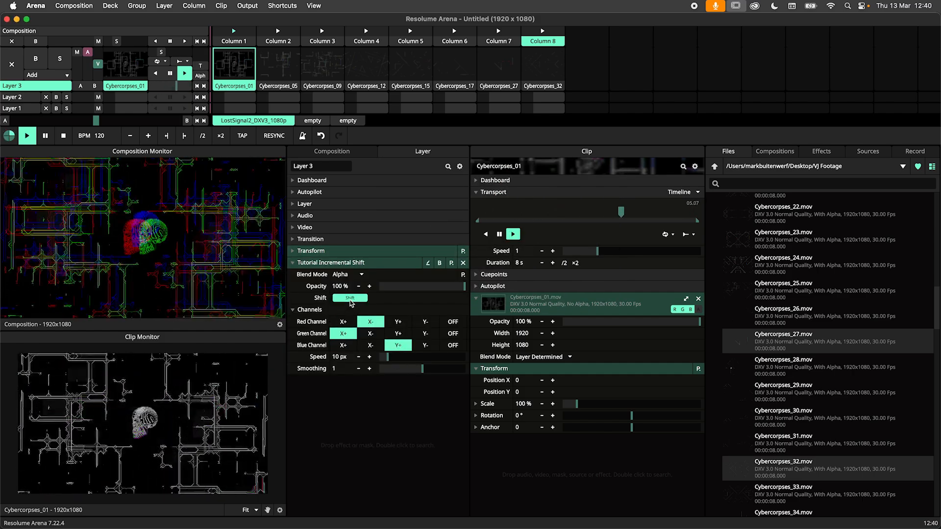
{"action": "left_click", "coordinate": [351, 298]}
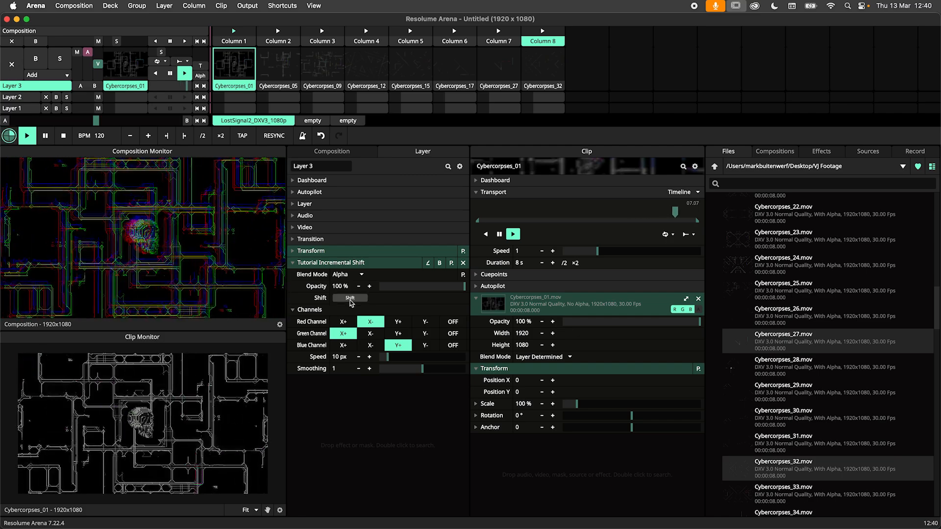
{"action": "left_click", "coordinate": [398, 322]}
{"action": "left_click", "coordinate": [370, 333]}
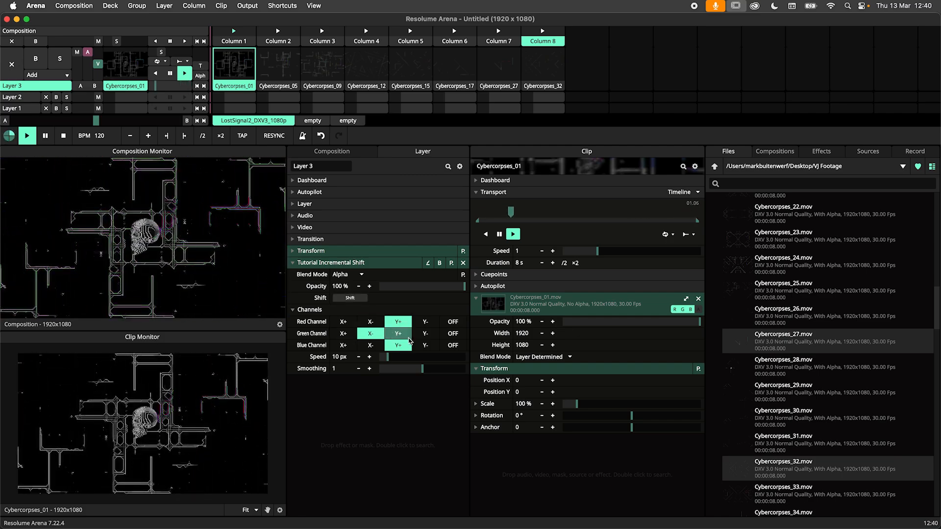
{"action": "left_click", "coordinate": [343, 345]}
{"action": "left_click", "coordinate": [351, 299]}
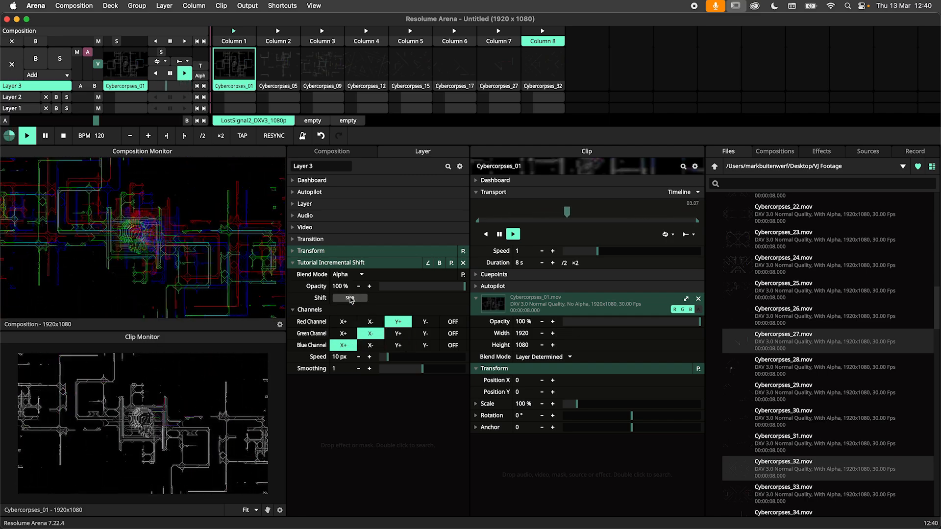
Step: Turn the Red and Blue Channels off and raise Speed to 41 px, testing with Shift
{"action": "left_click", "coordinate": [452, 322]}
{"action": "left_click", "coordinate": [453, 346]}
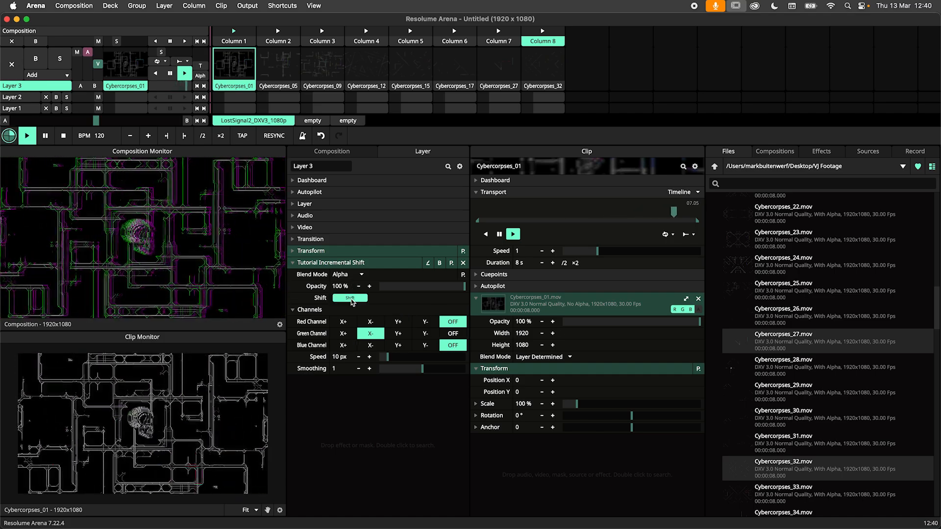
{"action": "left_click_drag", "start_coordinate": [387, 357], "coordinate": [414, 361]}
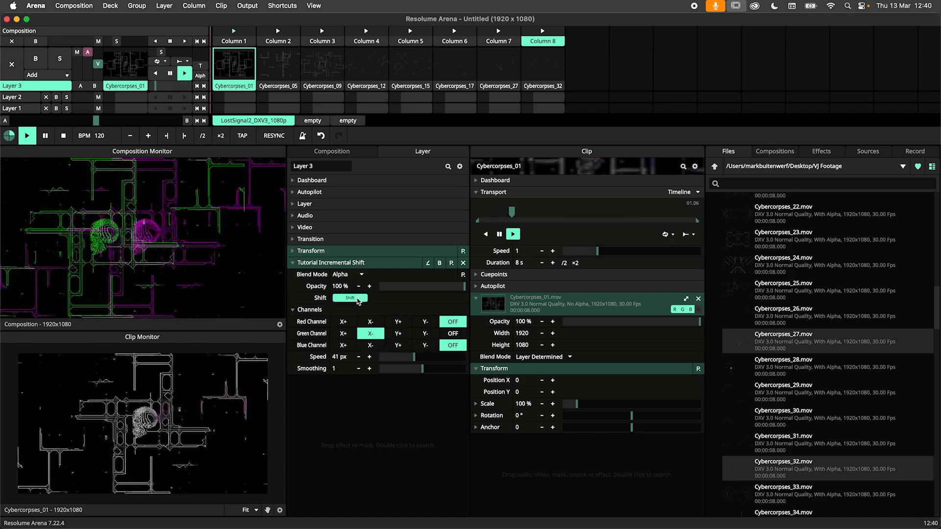
Step: Set Red Channel to Y+ and Blue Channel to Y-, and trigger Shift repeatedly to test the color split
{"action": "left_click", "coordinate": [406, 324]}
{"action": "left_click", "coordinate": [425, 345]}
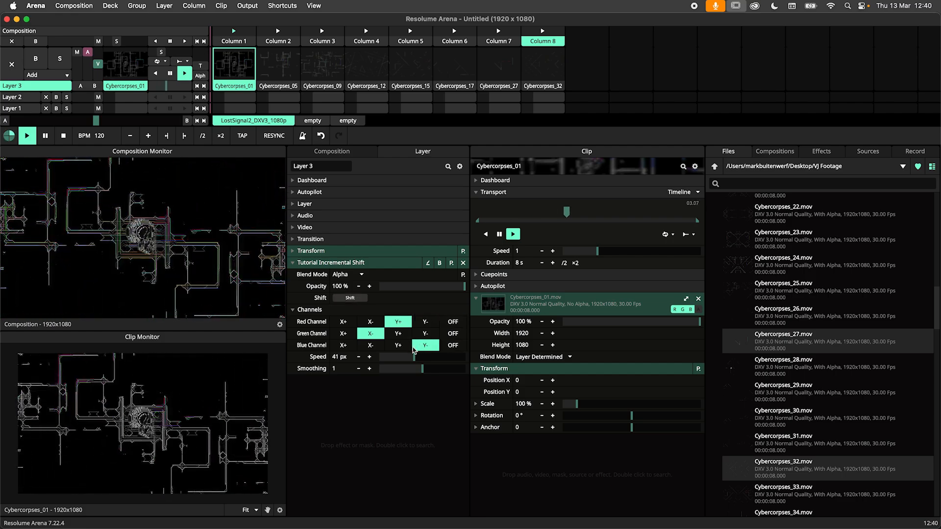
{"action": "left_click", "coordinate": [360, 304]}
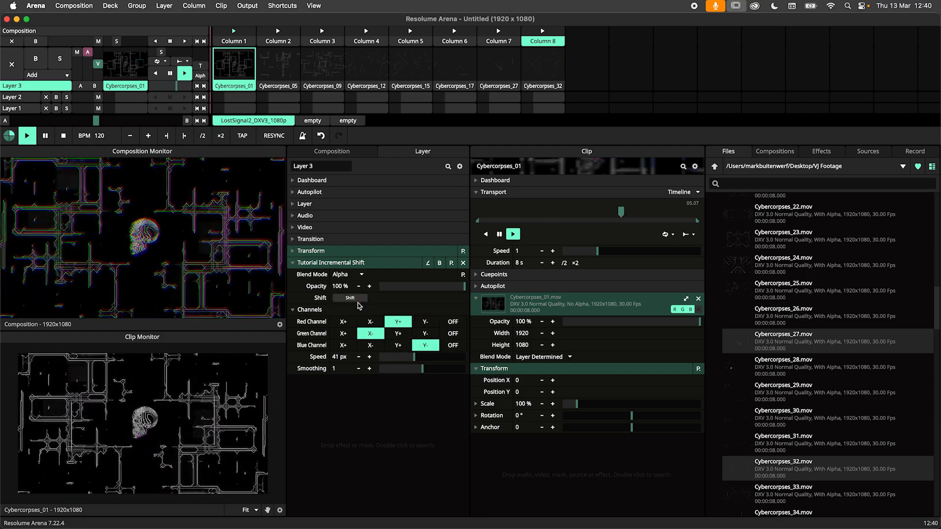
{"action": "left_click", "coordinate": [360, 301]}
{"action": "left_click", "coordinate": [359, 302]}
{"action": "left_click", "coordinate": [358, 302]}
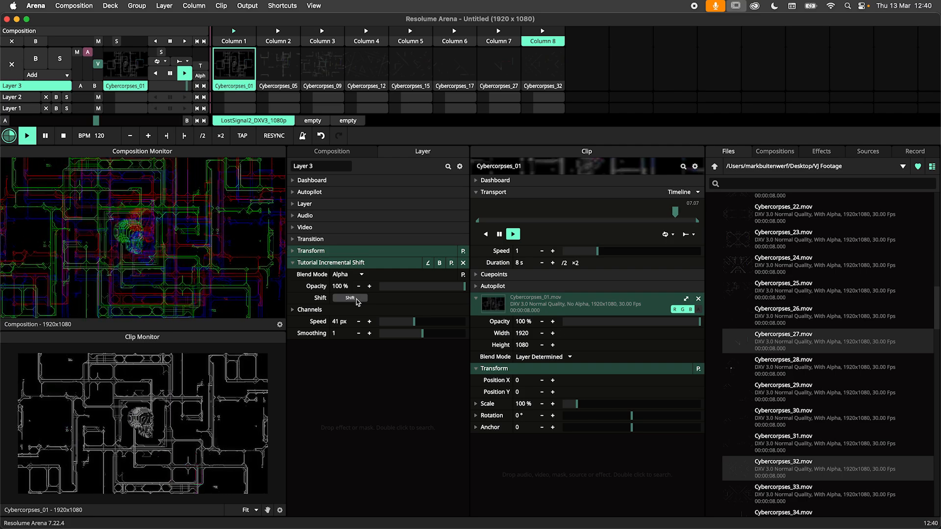
{"action": "left_click", "coordinate": [357, 301]}
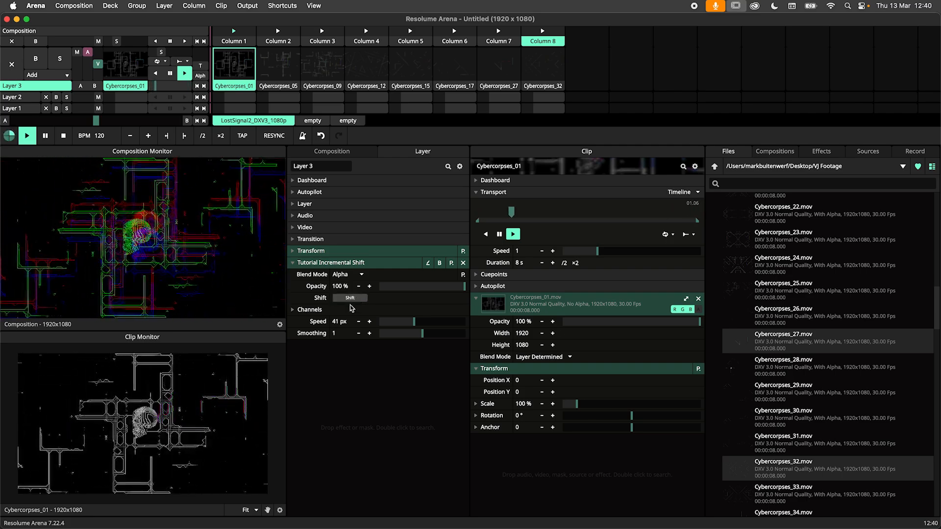
Step: Collapse and re-expand the Channels group in the effect's parameters
{"action": "left_click", "coordinate": [294, 310]}
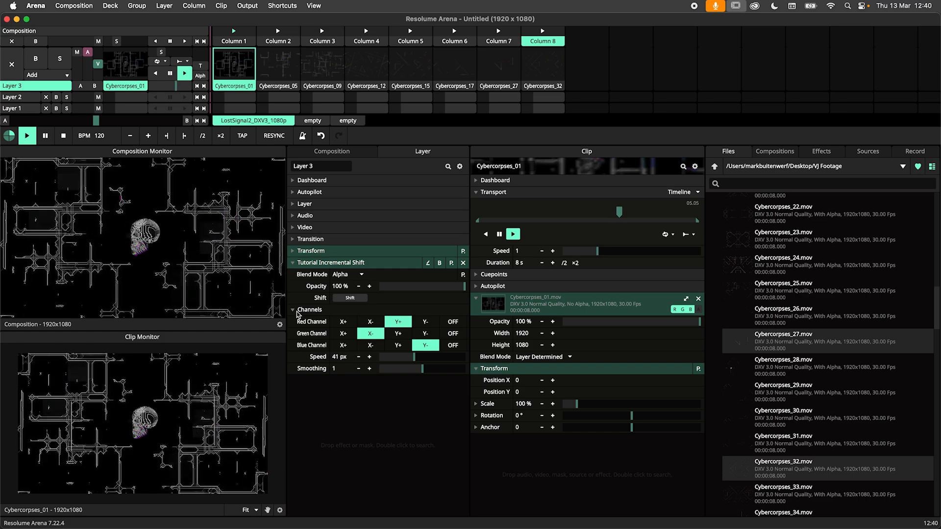
{"action": "left_click", "coordinate": [294, 309]}
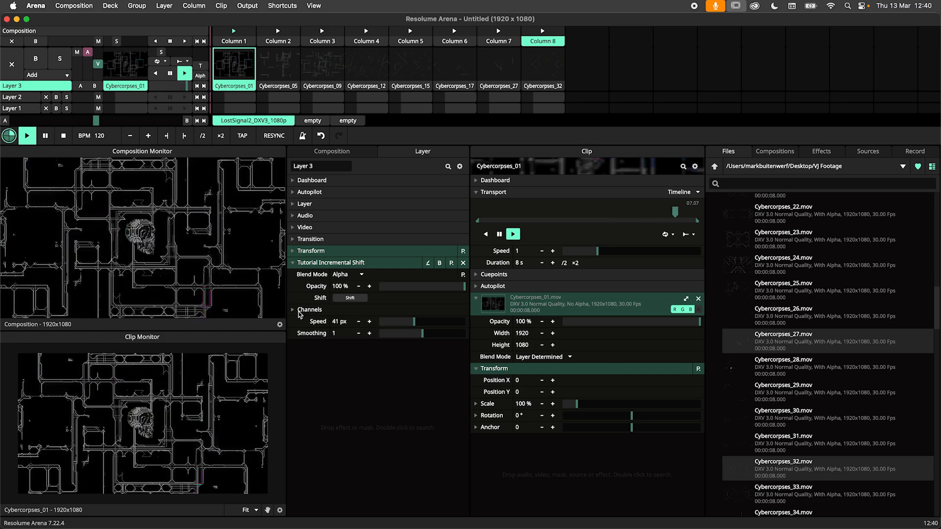
{"action": "left_click", "coordinate": [296, 310]}
Step: Set the effect's Smoothing to 0.13 and Speed to 16 px, testing the response with Shift
{"action": "left_click_drag", "start_coordinate": [422, 369], "coordinate": [386, 371]}
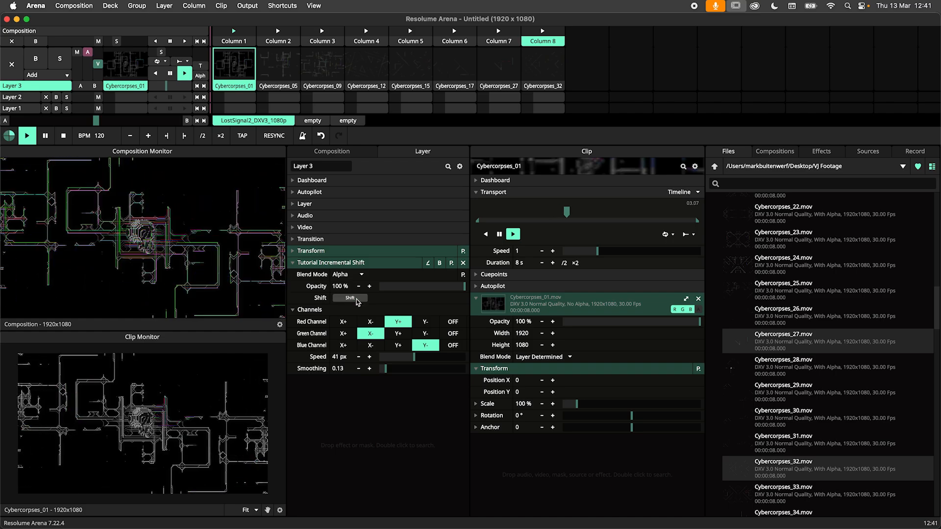
{"action": "left_click", "coordinate": [357, 302]}
{"action": "left_click", "coordinate": [357, 302]}
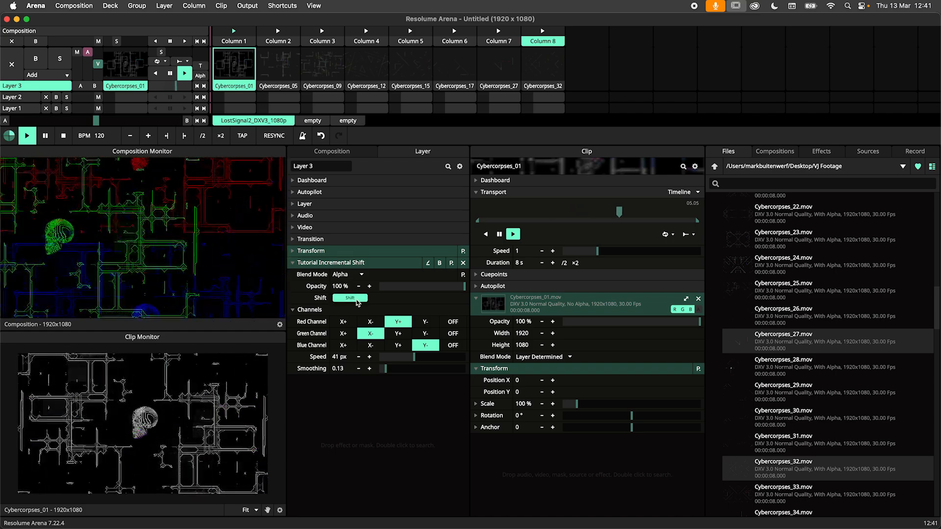
{"action": "left_click_drag", "start_coordinate": [411, 359], "coordinate": [397, 362]}
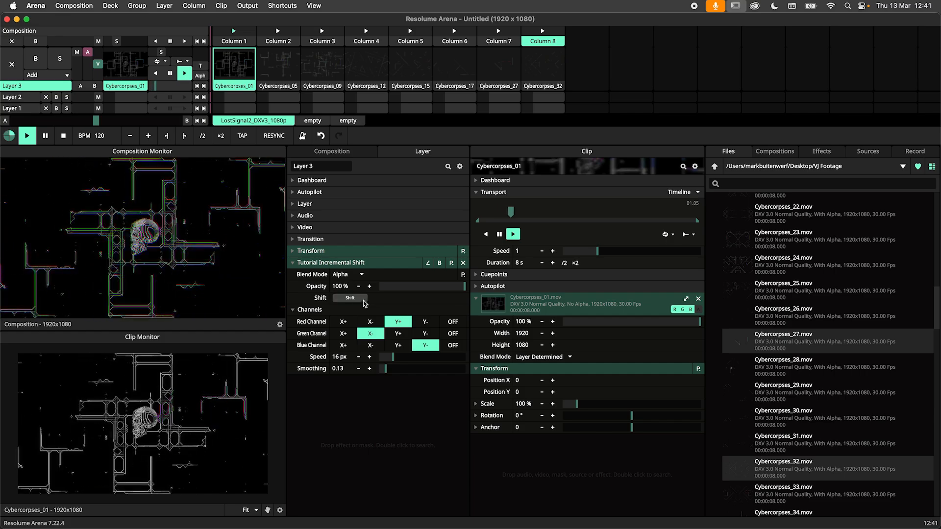
Step: Add an envelope to the Shift parameter and set its animation mode to BPM Sync
{"action": "left_click", "coordinate": [297, 301]}
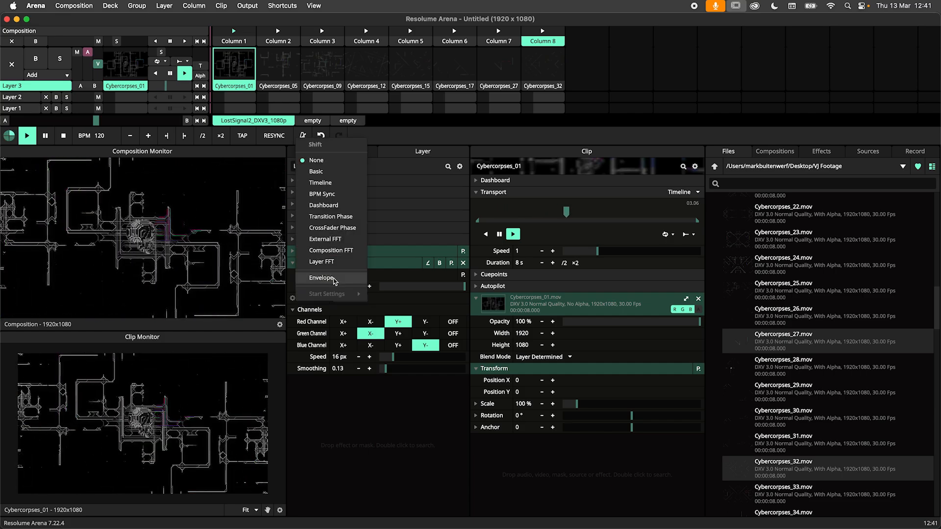
{"action": "left_click", "coordinate": [325, 277]}
{"action": "left_click", "coordinate": [296, 299]}
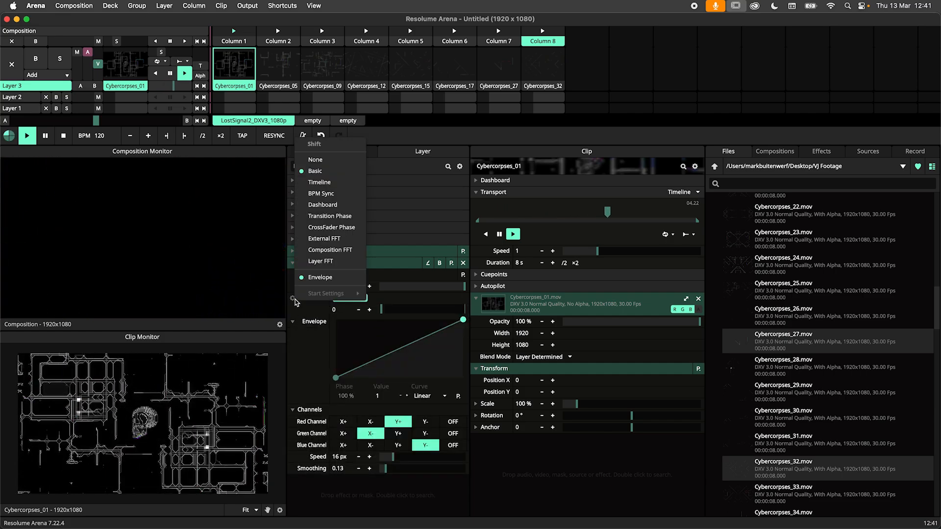
{"action": "left_click", "coordinate": [338, 184]}
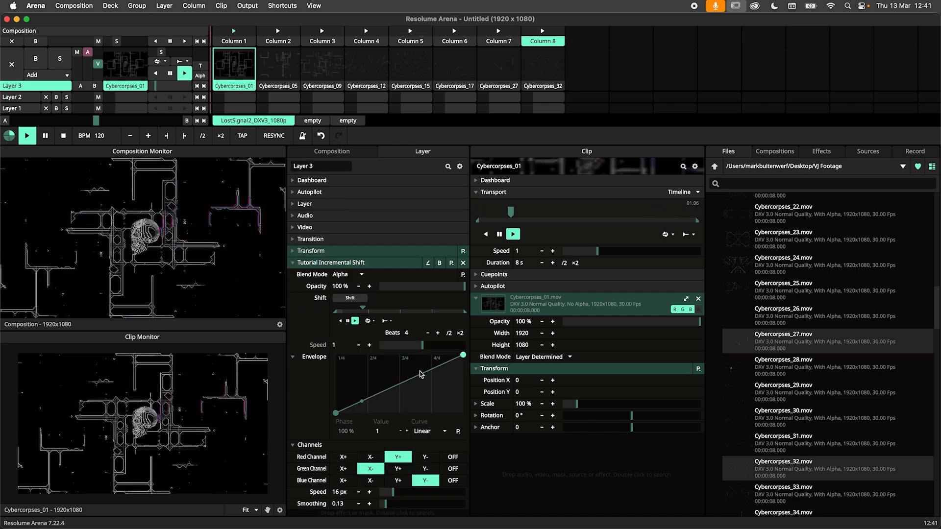
Step: Shape the Shift envelope into a four-beat square wave: off, on, off, on, switching at 25%, 50% and 75% phase
{"action": "mouse_move", "coordinate": [464, 359]}
{"action": "left_mouse_down"}
{"action": "mouse_move", "coordinate": [468, 421]}
{"action": "mouse_move", "coordinate": [463, 371]}
{"action": "left_mouse_up"}
{"action": "left_click", "coordinate": [367, 414]}
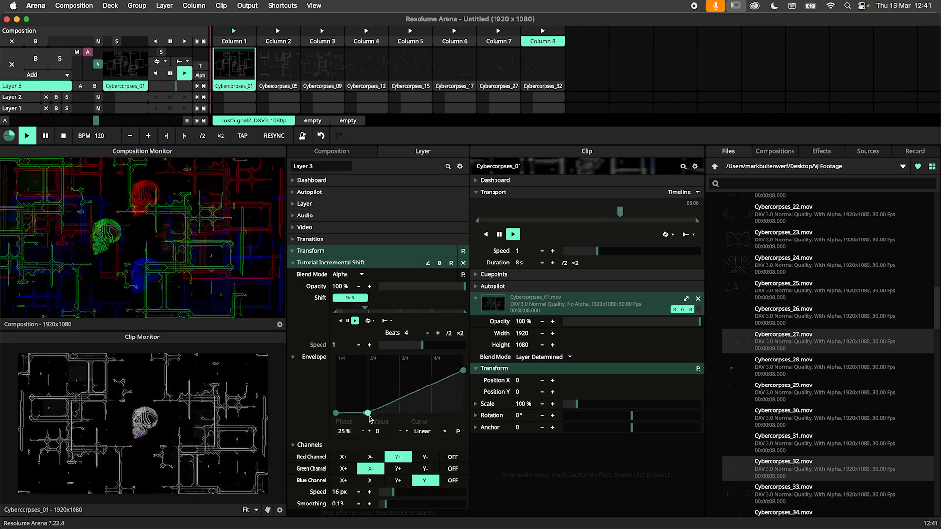
{"action": "left_click_drag", "start_coordinate": [368, 415], "coordinate": [412, 409]}
{"action": "double_click", "coordinate": [400, 362]}
{"action": "double_click", "coordinate": [425, 362]}
{"action": "left_click_drag", "start_coordinate": [447, 382], "coordinate": [464, 344]}
{"action": "double_click", "coordinate": [444, 394]}
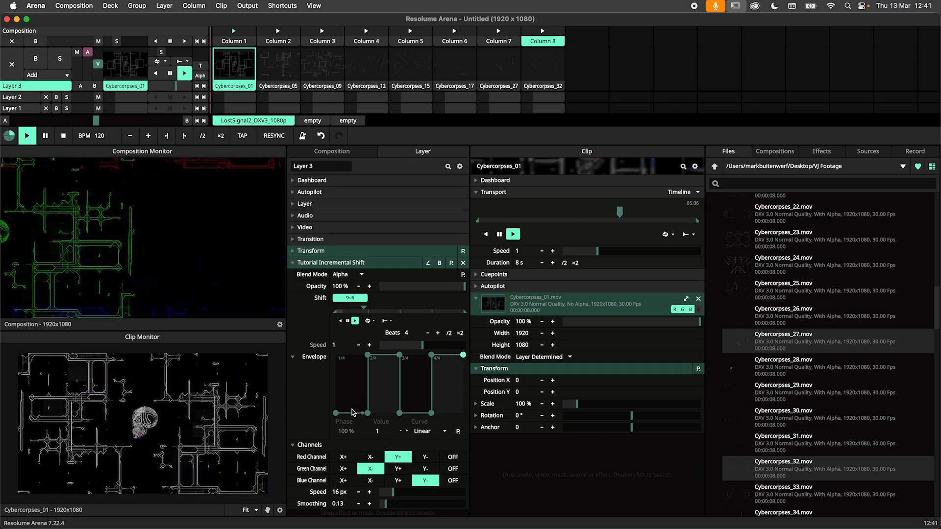
Step: Shift the envelope's two rising edges earlier, to about 8% and 60% phase, to shorten the off periods
{"action": "left_click_drag", "start_coordinate": [367, 413], "coordinate": [347, 415]}
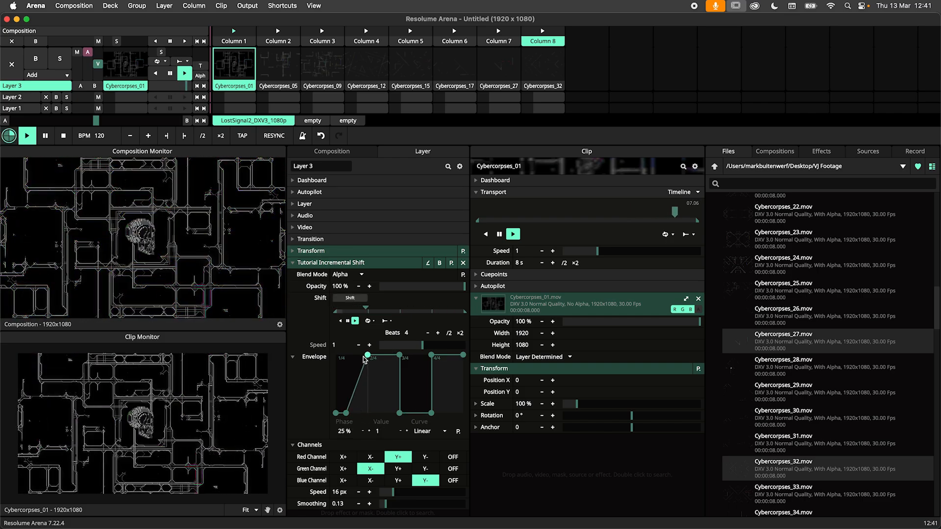
{"action": "left_click_drag", "start_coordinate": [368, 355], "coordinate": [346, 355]}
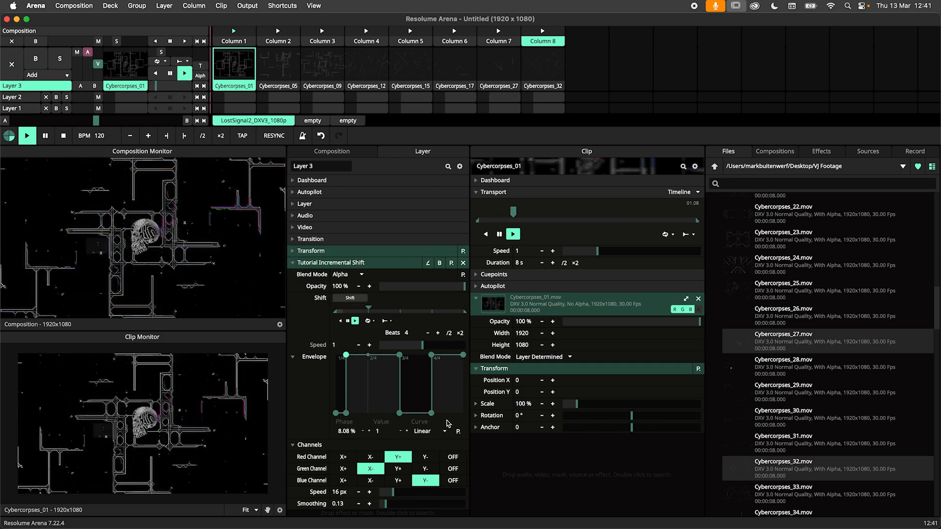
{"action": "left_click", "coordinate": [429, 418]}
{"action": "left_click_drag", "start_coordinate": [430, 414], "coordinate": [412, 414]}
{"action": "left_click_drag", "start_coordinate": [432, 355], "coordinate": [412, 355]}
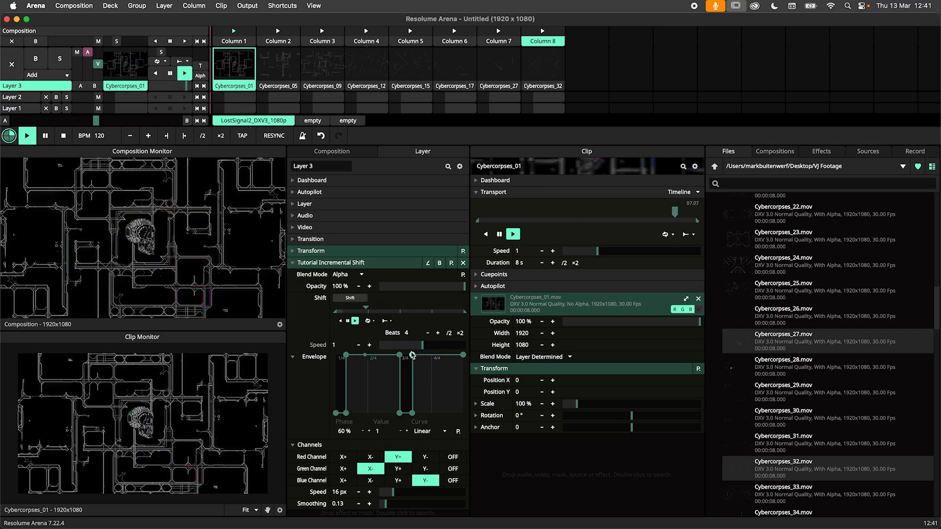
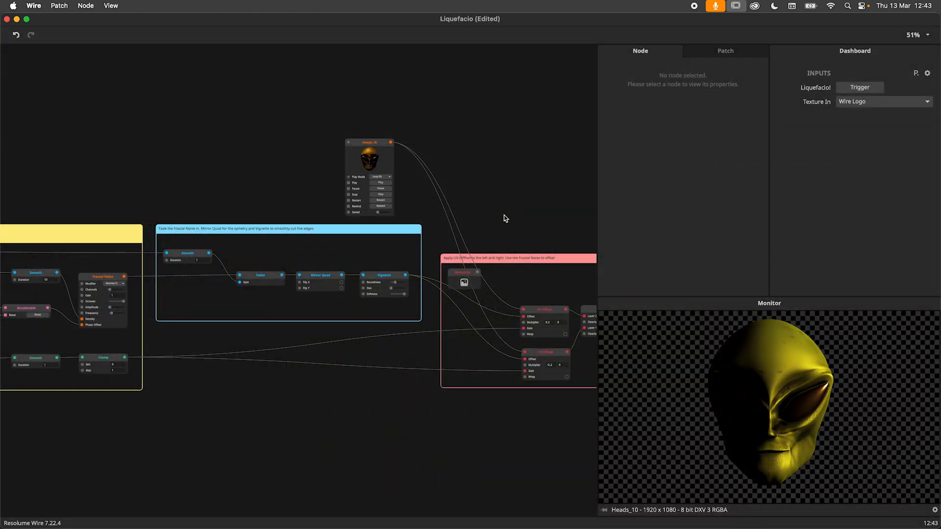
Step: Switch to the Liquefacio patch in Wire and preview its Texture Out node while triggering Liquefacio!
{"action": "left_click", "coordinate": [866, 89]}
{"action": "left_click_drag", "start_coordinate": [402, 208], "coordinate": [235, 201]}
{"action": "left_click", "coordinate": [492, 313]}
{"action": "left_click", "coordinate": [866, 88]}
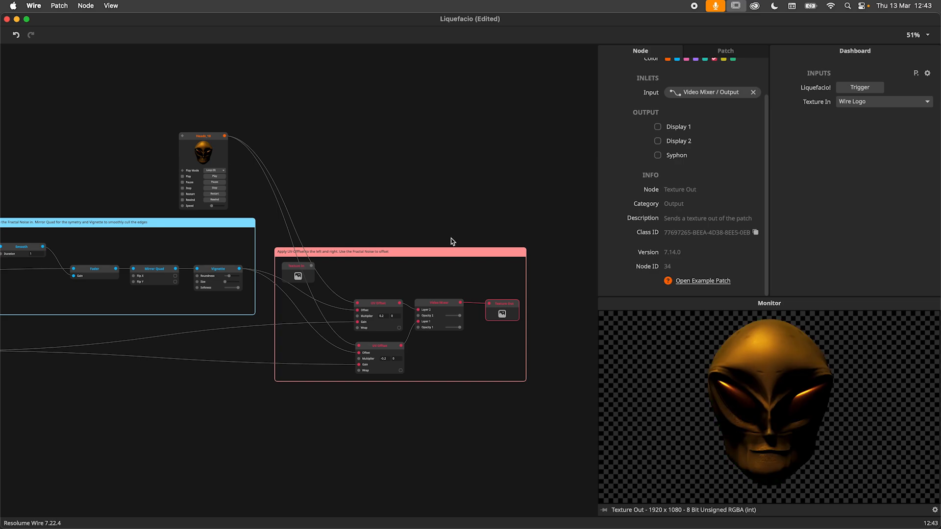
Step: Connect Texture In to both UV Offset nodes in place of Heads_10 and trigger the effect
{"action": "left_click_drag", "start_coordinate": [311, 269], "coordinate": [357, 303]}
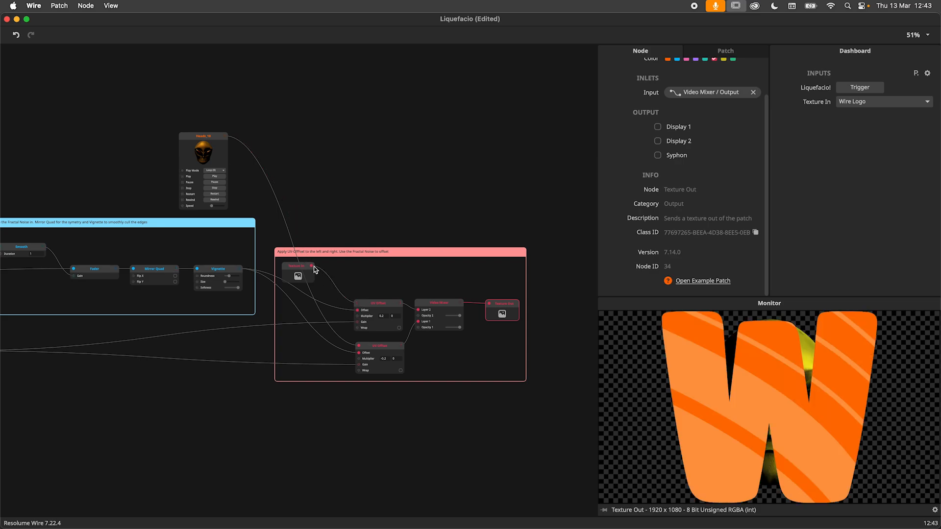
{"action": "left_click_drag", "start_coordinate": [311, 267], "coordinate": [359, 346]}
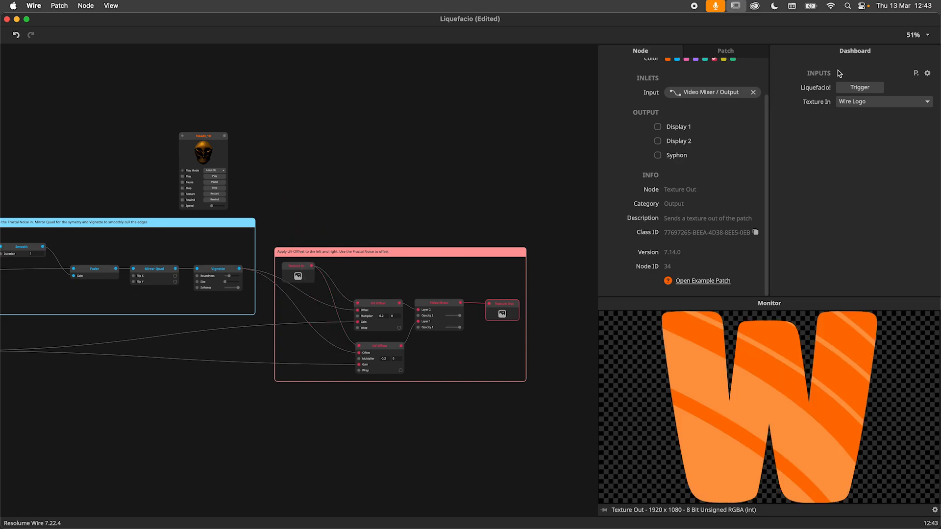
{"action": "left_click", "coordinate": [861, 87]}
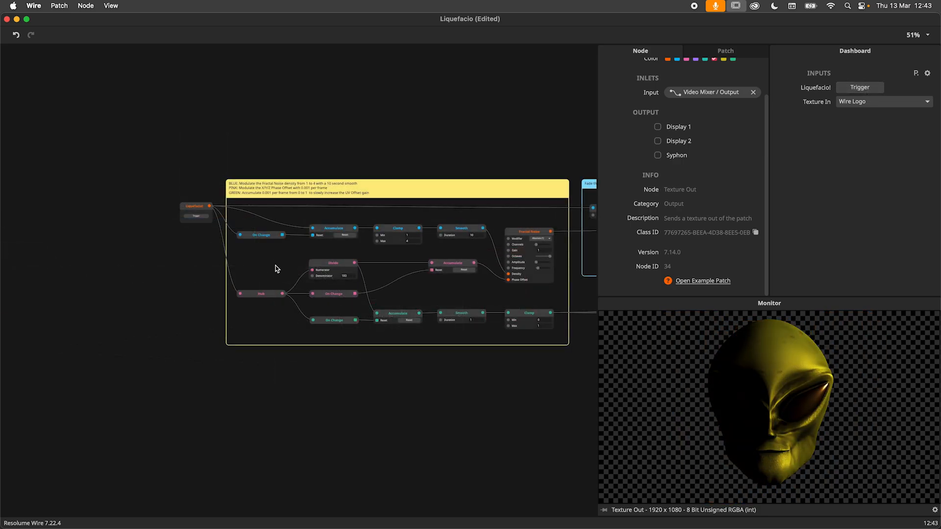
Step: Inspect the Liquefacio! Bool In settings and preview the Fractal Noise node while triggering it
{"action": "scroll", "coordinate": [264, 285], "scroll_direction": "up", "scroll_amount": 5}
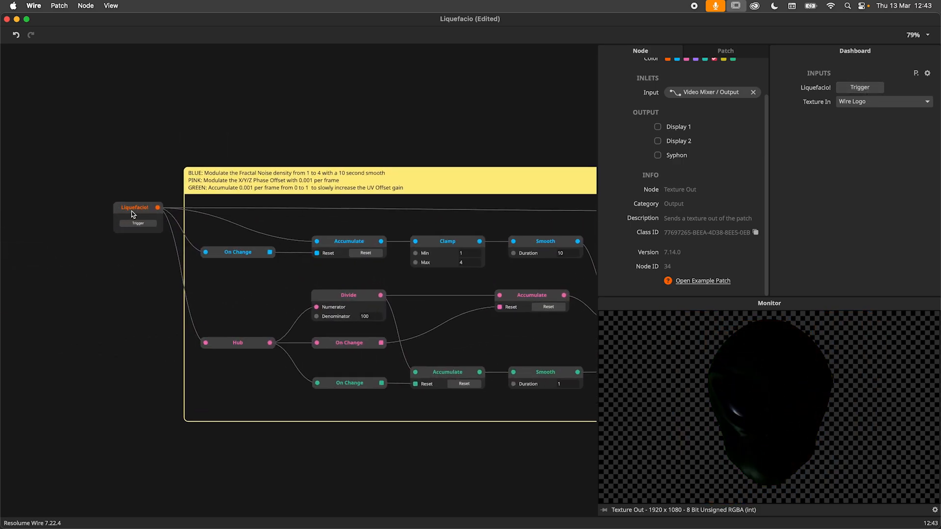
{"action": "left_click", "coordinate": [132, 214]}
{"action": "scroll", "coordinate": [413, 227], "scroll_direction": "right", "scroll_amount": 3}
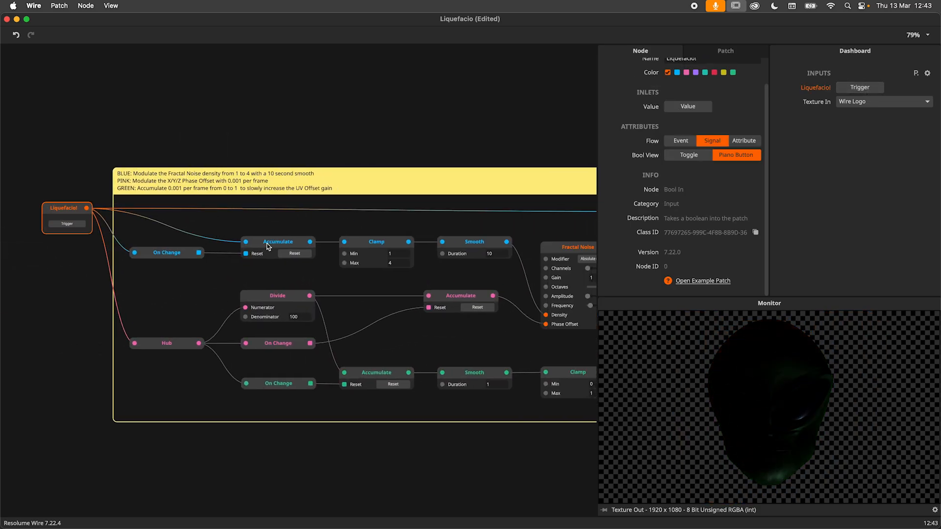
{"action": "left_click_drag", "start_coordinate": [477, 277], "coordinate": [344, 267]}
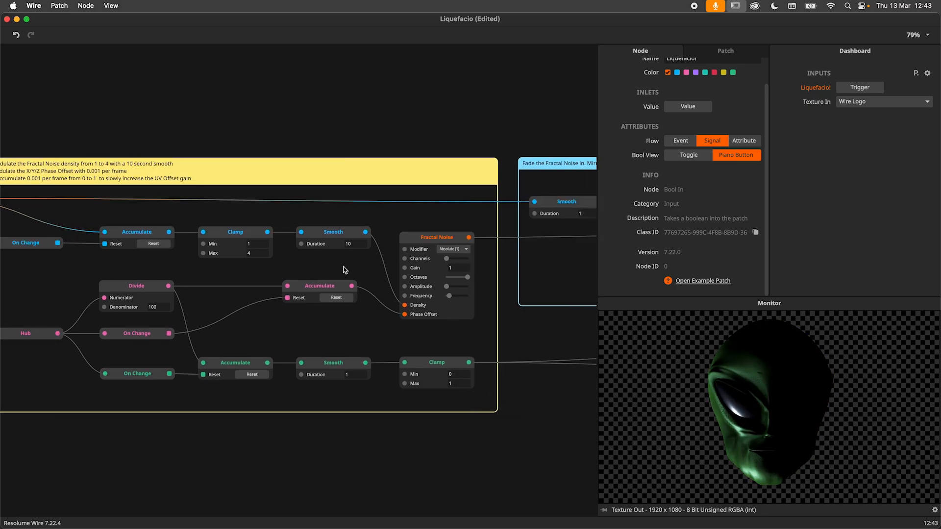
{"action": "left_click", "coordinate": [423, 247]}
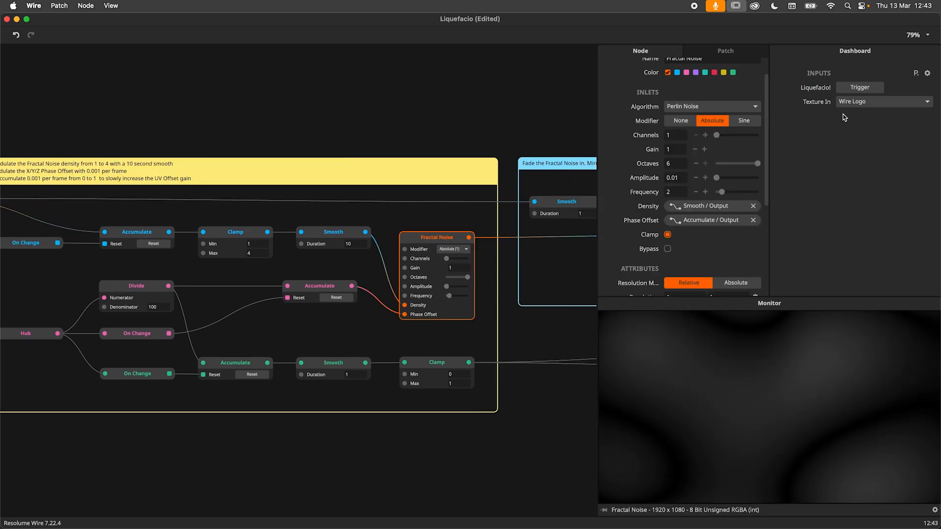
{"action": "left_click", "coordinate": [856, 89]}
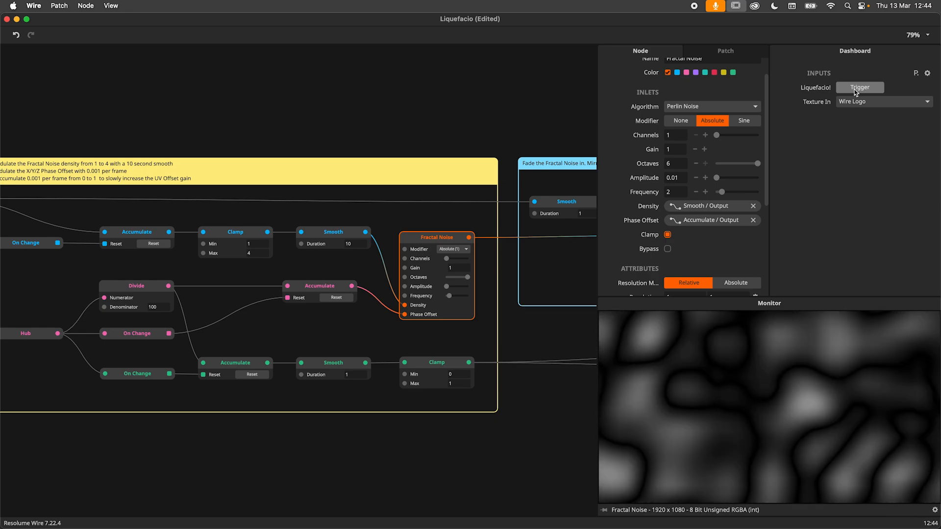
Step: Survey the patch's node groups and inspect the Liquefacio! input and the blue Accumulate node it feeds
{"action": "scroll", "coordinate": [185, 395], "scroll_direction": "right", "scroll_amount": 10}
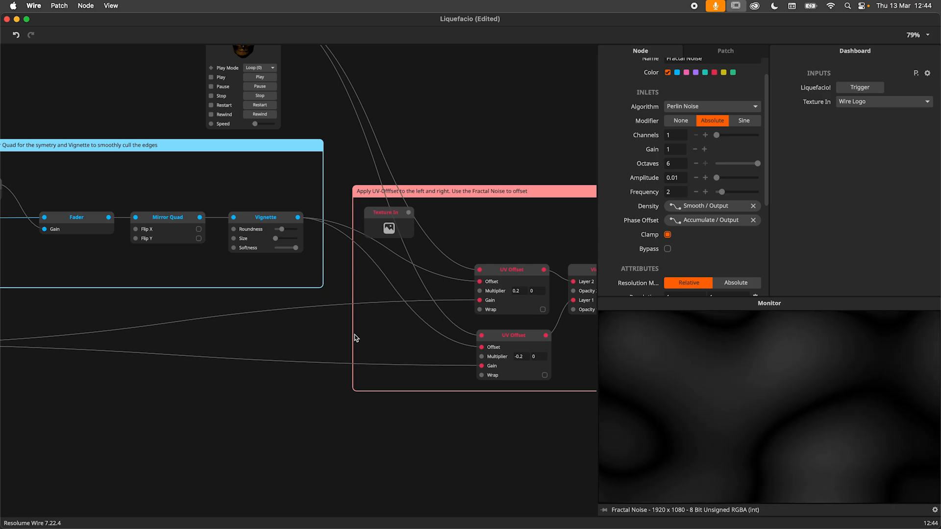
{"action": "scroll", "coordinate": [353, 336], "scroll_direction": "down", "scroll_amount": 5}
{"action": "scroll", "coordinate": [311, 353], "scroll_direction": "left", "scroll_amount": 10}
{"action": "scroll", "coordinate": [225, 280], "scroll_direction": "up", "scroll_amount": 3}
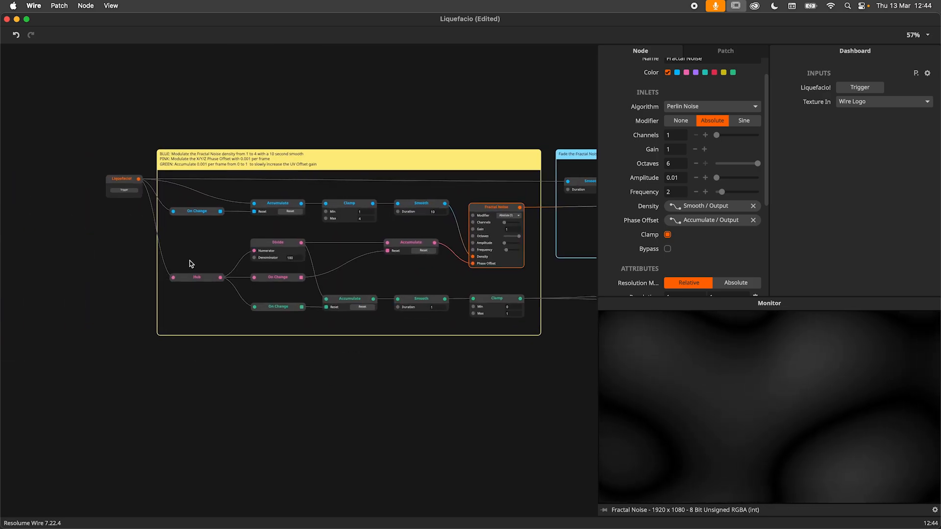
{"action": "left_click", "coordinate": [120, 174]}
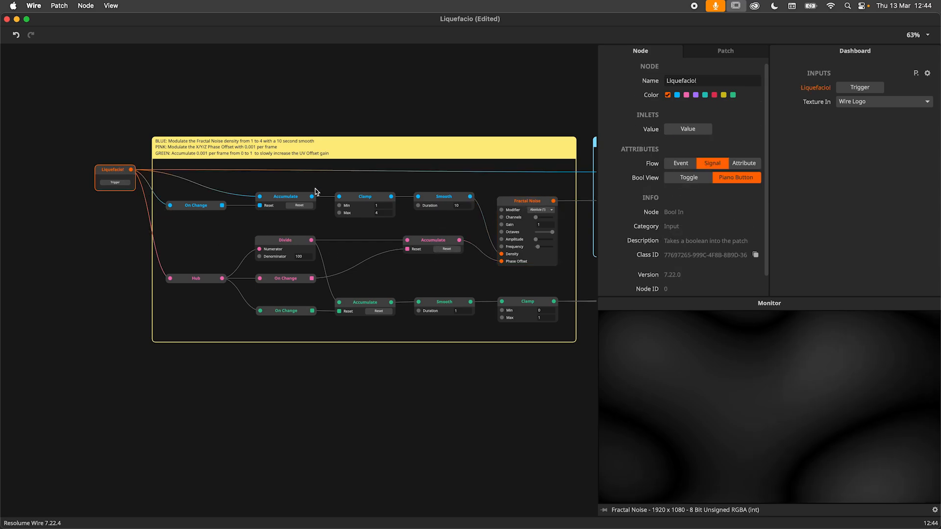
{"action": "left_click", "coordinate": [284, 194]}
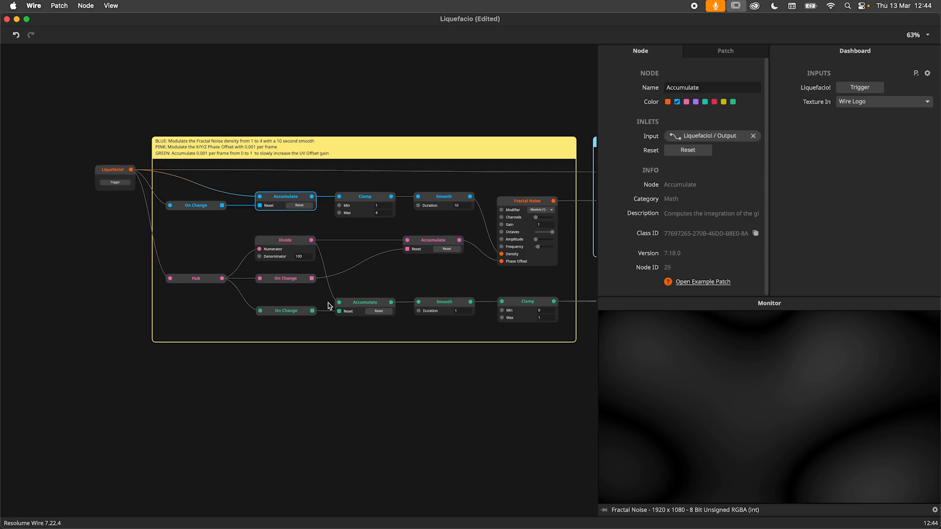
Step: Preview the Mirror Quad node while triggering Liquefacio!, and review how Smooth and Fractal Noise feed that chain
{"action": "scroll", "coordinate": [472, 290], "scroll_direction": "right", "scroll_amount": 5}
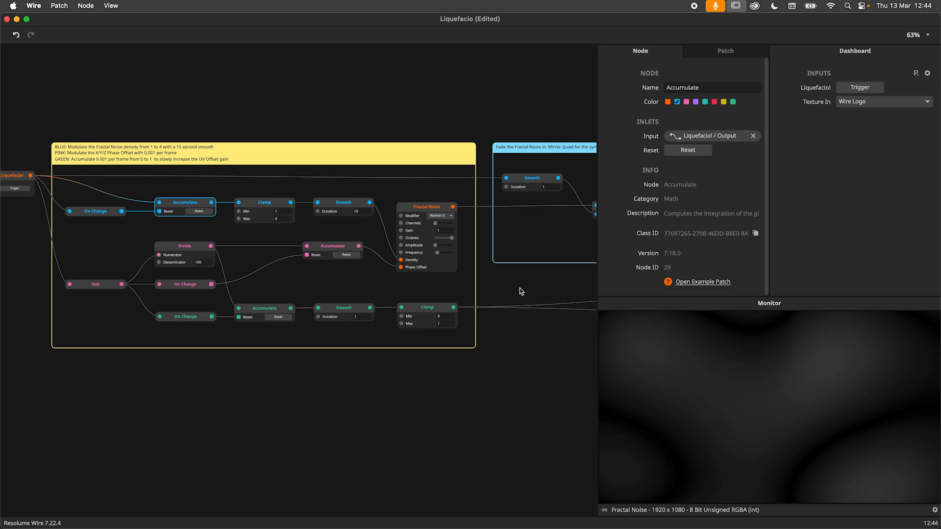
{"action": "left_click_drag", "start_coordinate": [474, 290], "coordinate": [337, 296]}
{"action": "scroll", "coordinate": [411, 224], "scroll_direction": "right", "scroll_amount": 5}
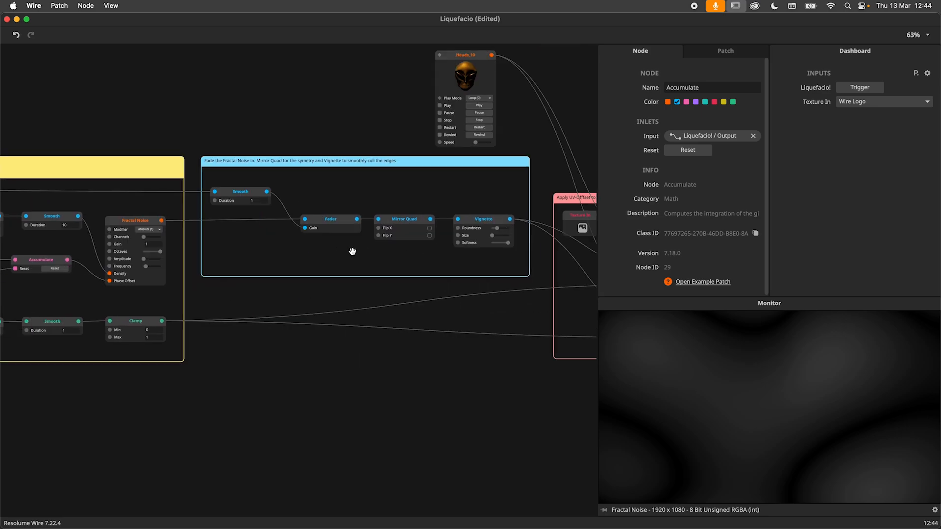
{"action": "left_click", "coordinate": [392, 225]}
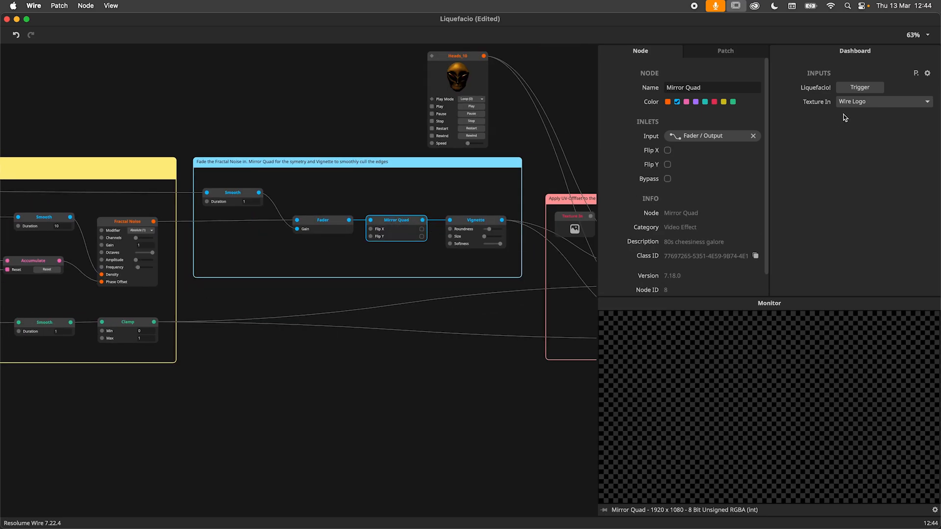
{"action": "left_click", "coordinate": [850, 88]}
{"action": "left_click_drag", "start_coordinate": [216, 237], "coordinate": [280, 236]}
{"action": "left_click_drag", "start_coordinate": [105, 208], "coordinate": [154, 198]}
{"action": "scroll", "coordinate": [406, 202], "scroll_direction": "right", "scroll_amount": 5}
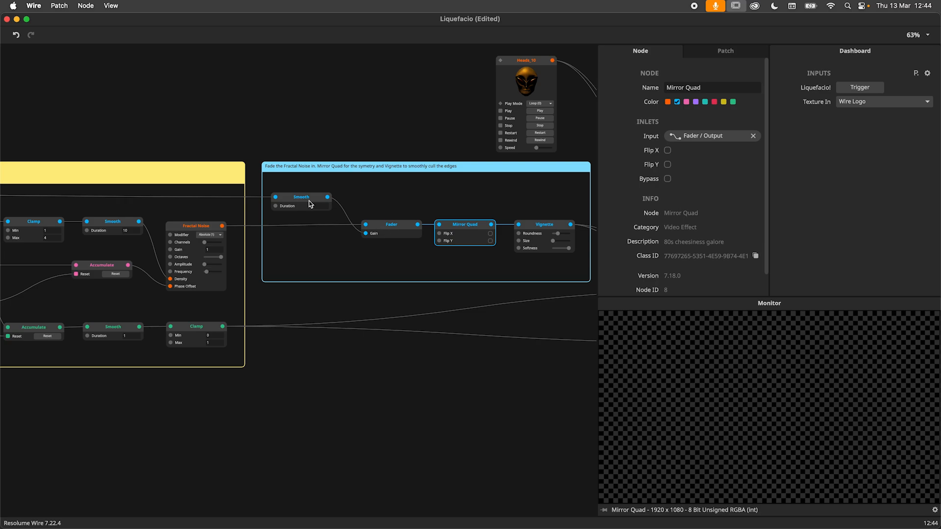
Step: Preview the Fader, Mirror Quad and Vignette outputs in turn, triggering Liquefacio! for each
{"action": "left_click", "coordinate": [385, 229]}
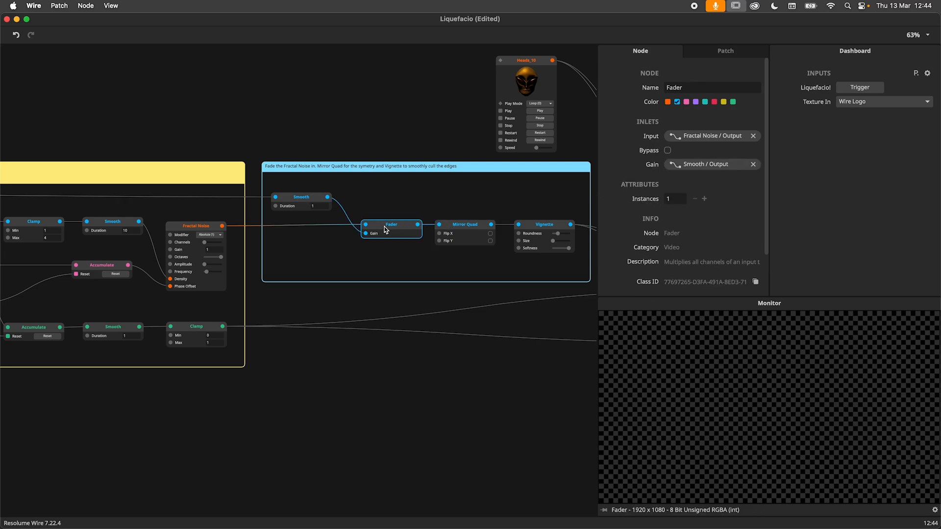
{"action": "left_click", "coordinate": [858, 88]}
{"action": "left_click", "coordinate": [471, 227]}
{"action": "left_click", "coordinate": [874, 88]}
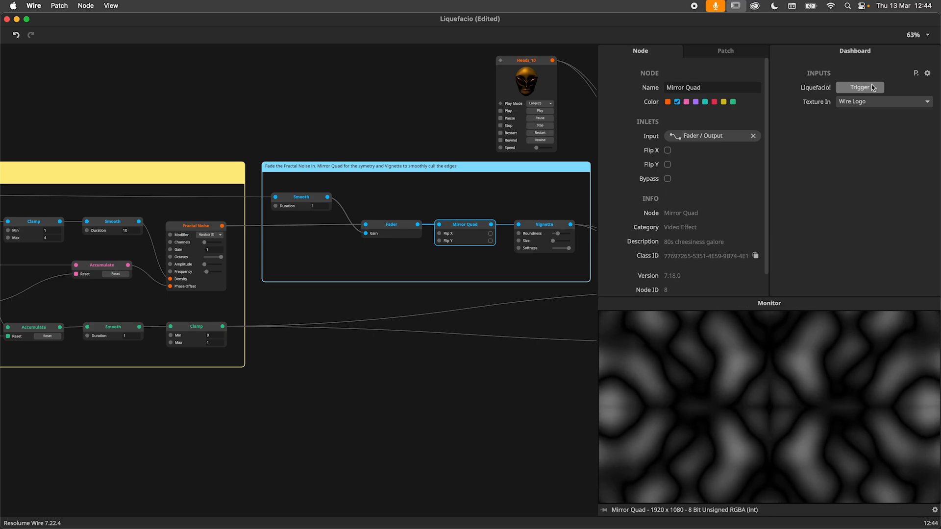
{"action": "left_click", "coordinate": [543, 227]}
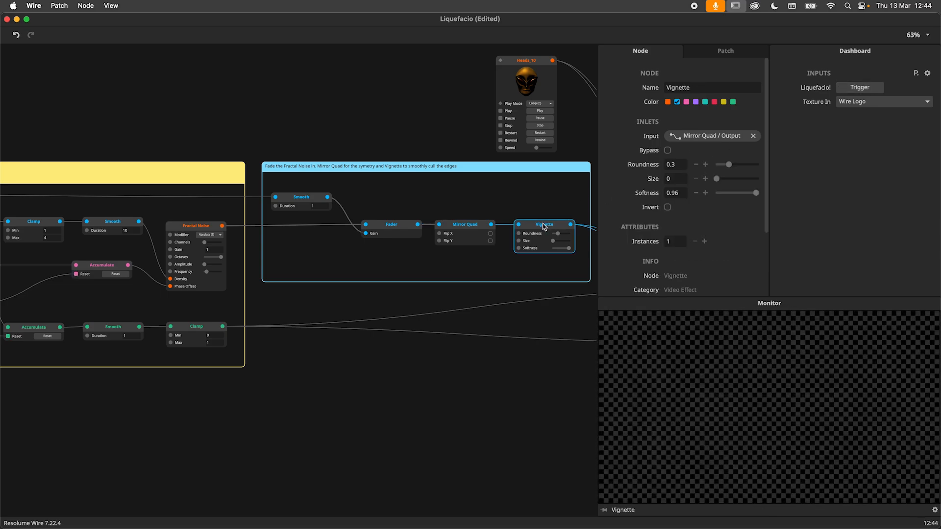
{"action": "left_click", "coordinate": [868, 89]}
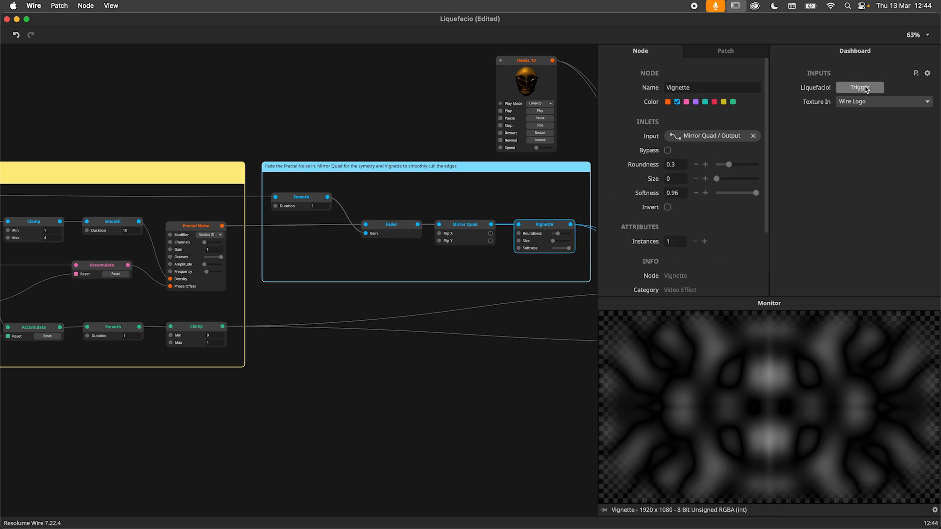
Step: Preview both UV Offset nodes and the Video Mixer in turn while triggering Liquefacio!
{"action": "scroll", "coordinate": [331, 189], "scroll_direction": "right", "scroll_amount": 5}
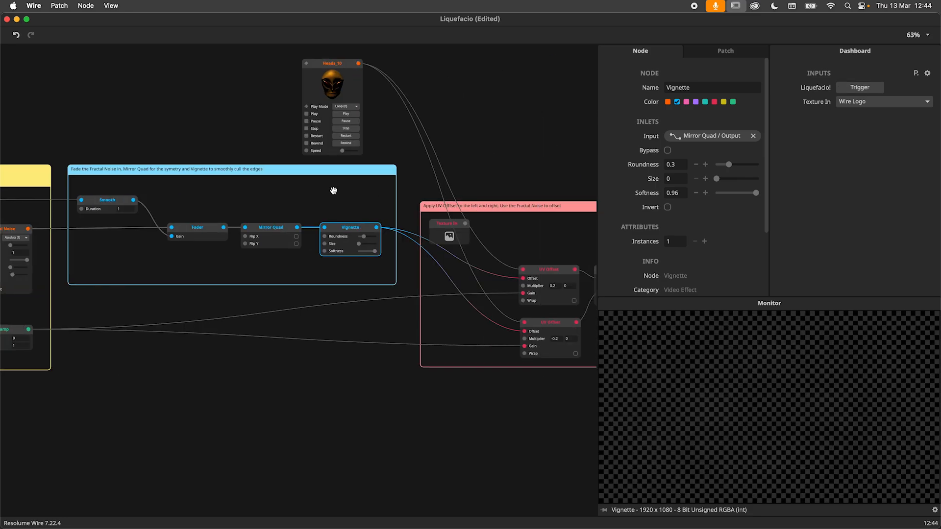
{"action": "left_click", "coordinate": [520, 269]}
{"action": "left_click", "coordinate": [847, 90]}
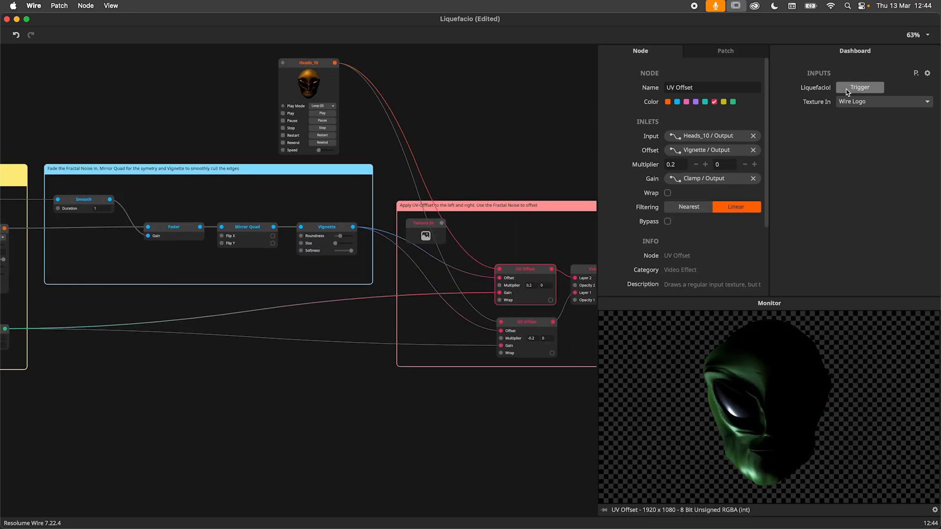
{"action": "scroll", "coordinate": [428, 293], "scroll_direction": "right", "scroll_amount": 4}
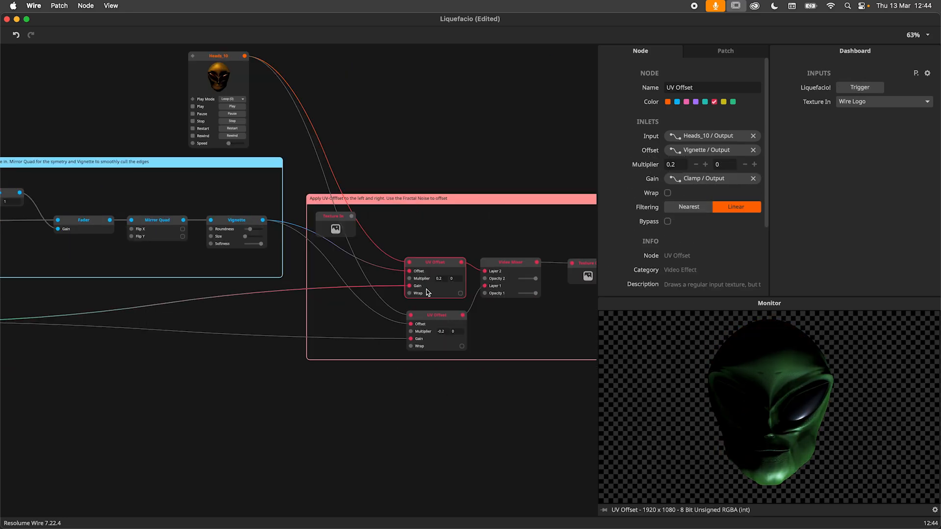
{"action": "left_click", "coordinate": [444, 323]}
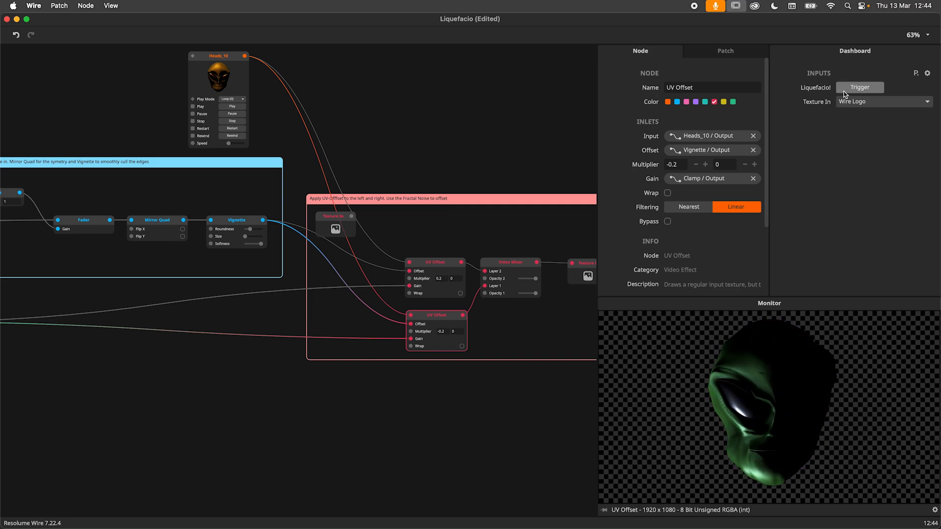
{"action": "left_click", "coordinate": [520, 261]}
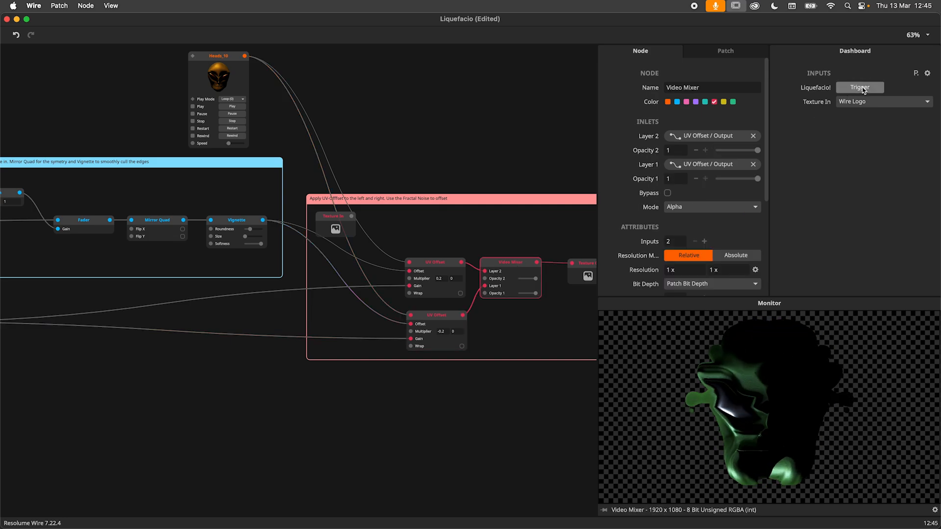
{"action": "left_click", "coordinate": [861, 88]}
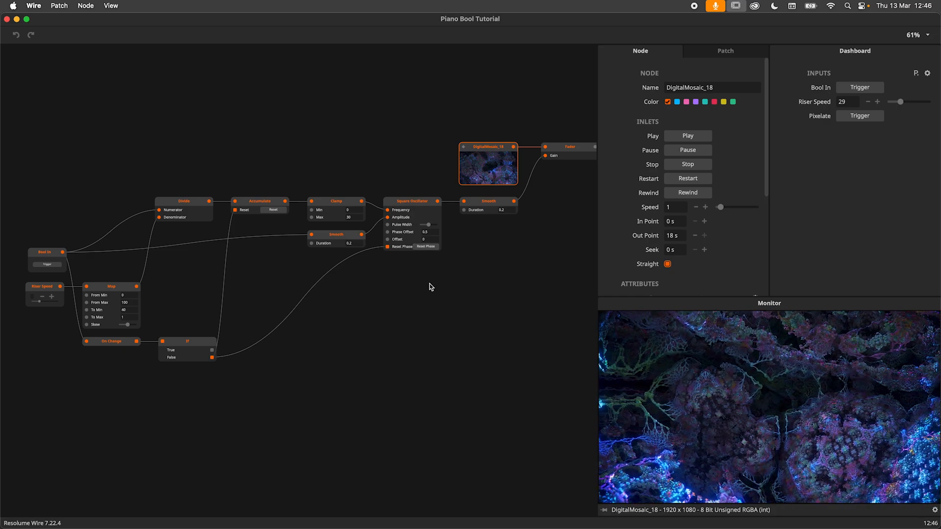
Step: Preview the Fader output against a black monitor background while triggering Bool In repeatedly
{"action": "scroll", "coordinate": [485, 232], "scroll_direction": "right", "scroll_amount": 3}
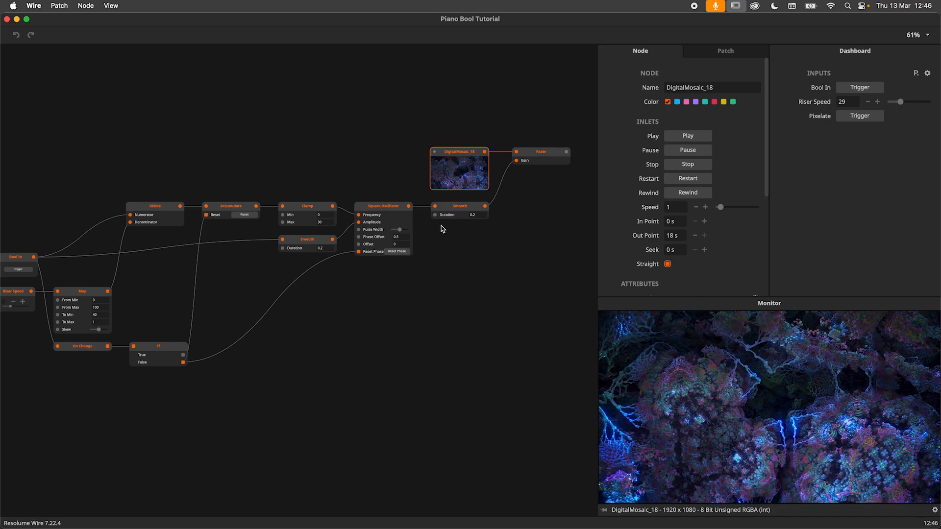
{"action": "left_click", "coordinate": [536, 162]}
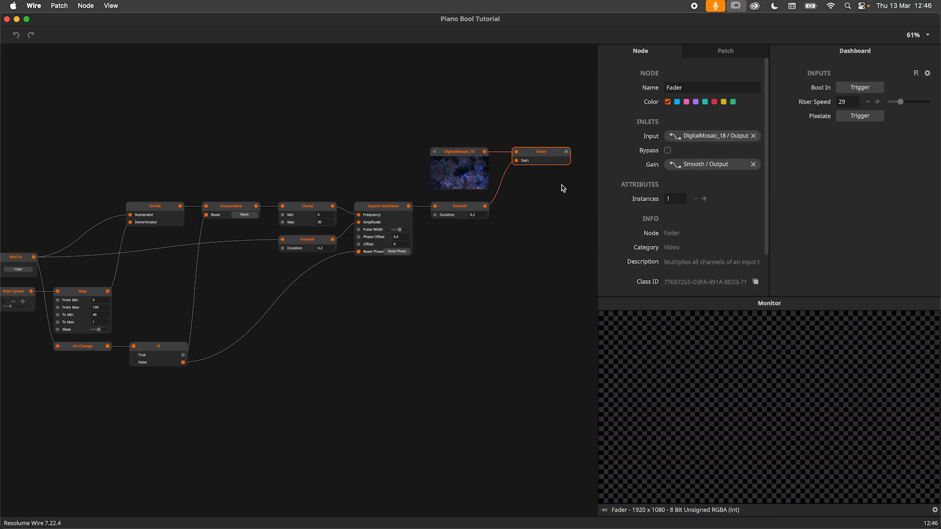
{"action": "scroll", "coordinate": [563, 188], "scroll_direction": "right", "scroll_amount": 3}
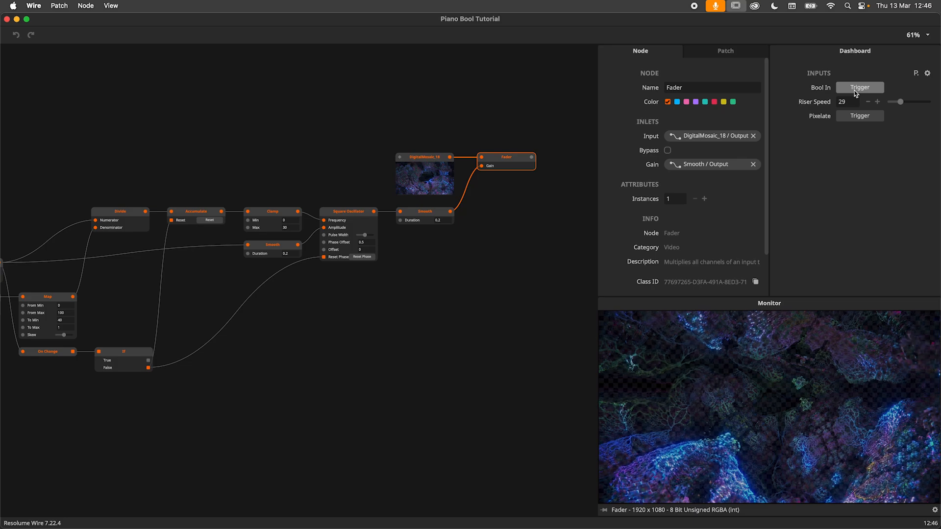
{"action": "left_click", "coordinate": [856, 90]}
{"action": "left_click", "coordinate": [855, 90]}
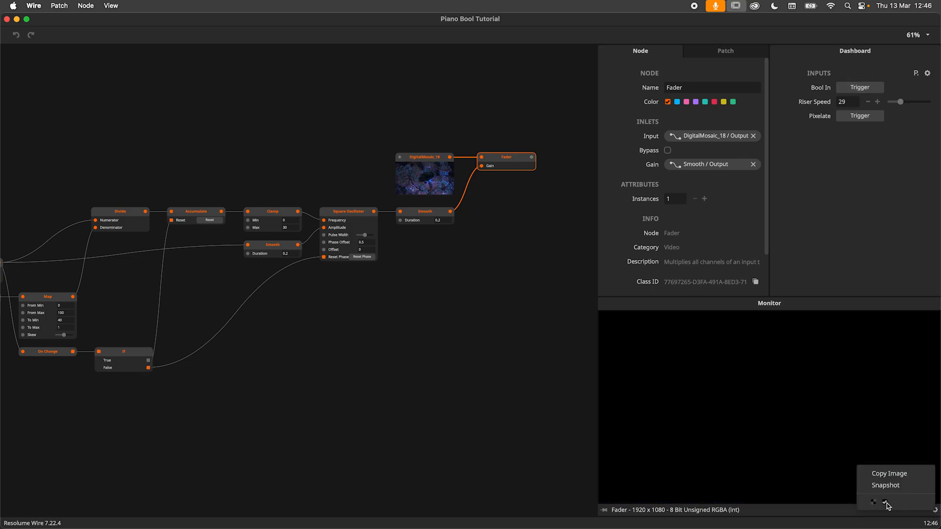
{"action": "left_click", "coordinate": [861, 91]}
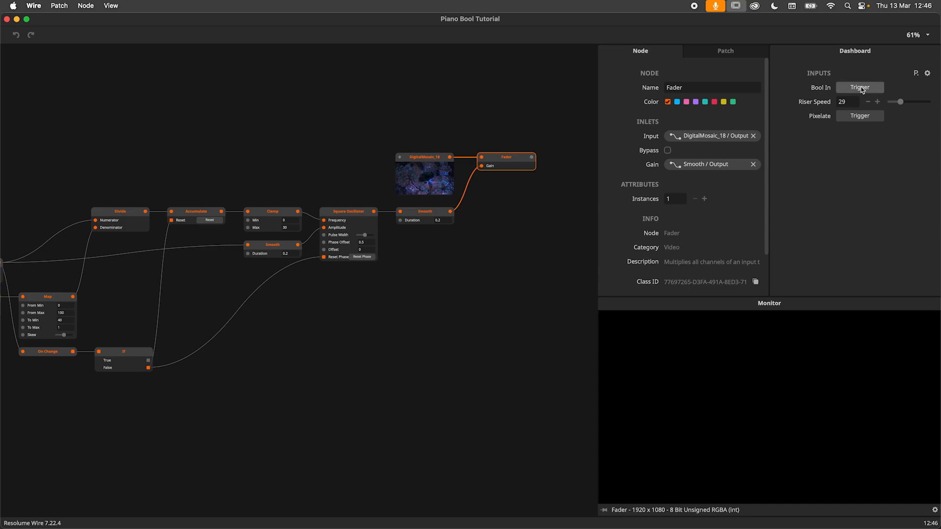
{"action": "left_click", "coordinate": [861, 89]}
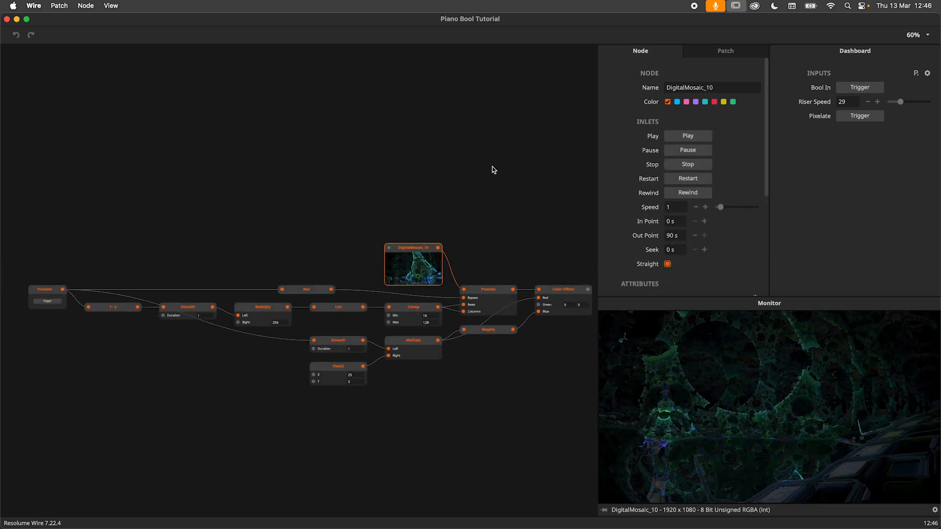
Step: Inspect the Pixelate input's connections and move the Not node to line up above the Ceil node
{"action": "left_click", "coordinate": [53, 298]}
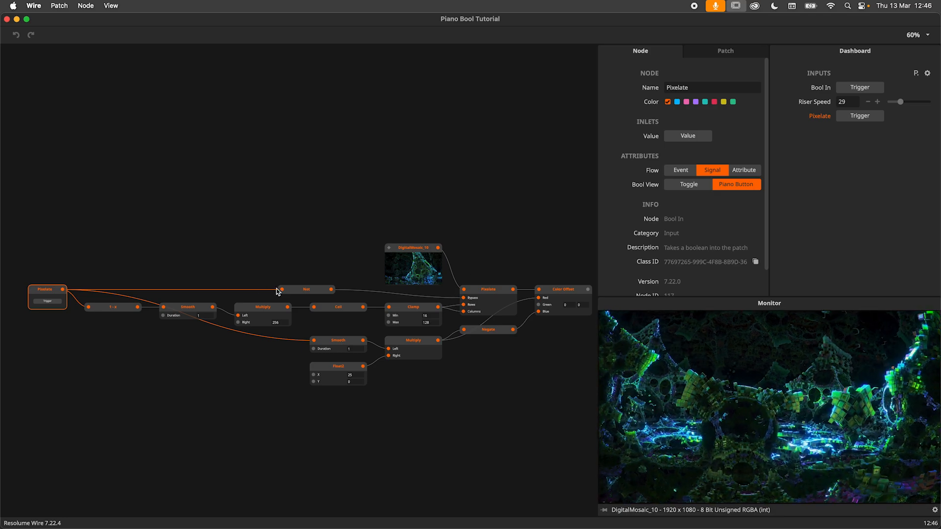
{"action": "left_click_drag", "start_coordinate": [278, 292], "coordinate": [309, 292]}
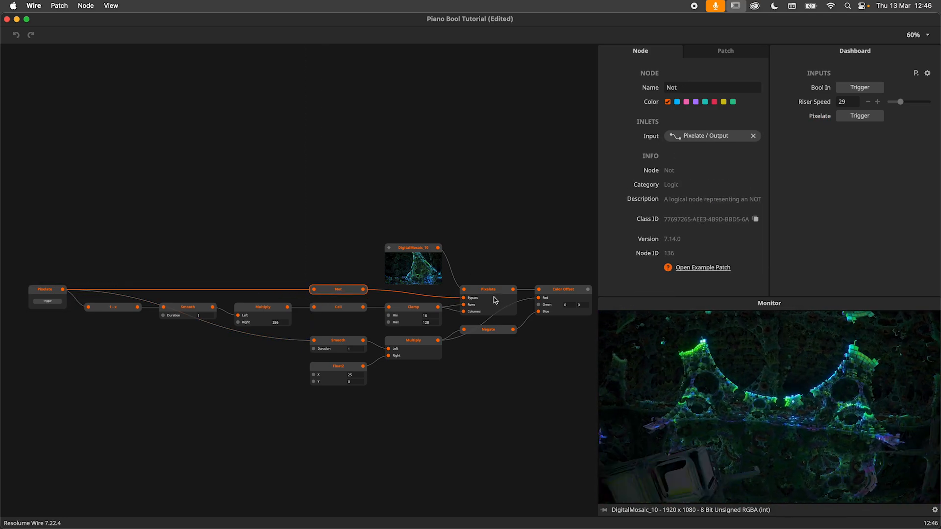
Step: Preview the Pixelate video effect node while triggering the Pixelate input repeatedly
{"action": "left_click", "coordinate": [495, 301]}
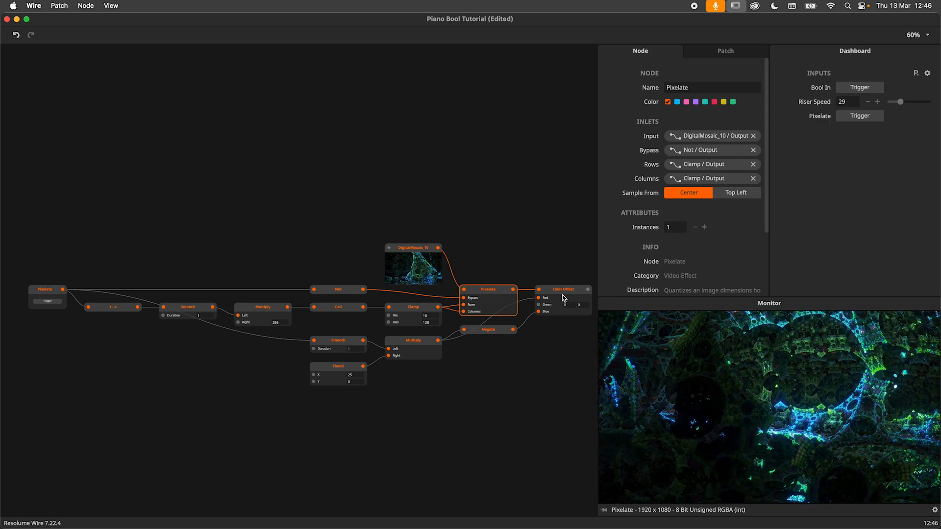
{"action": "left_click", "coordinate": [855, 117]}
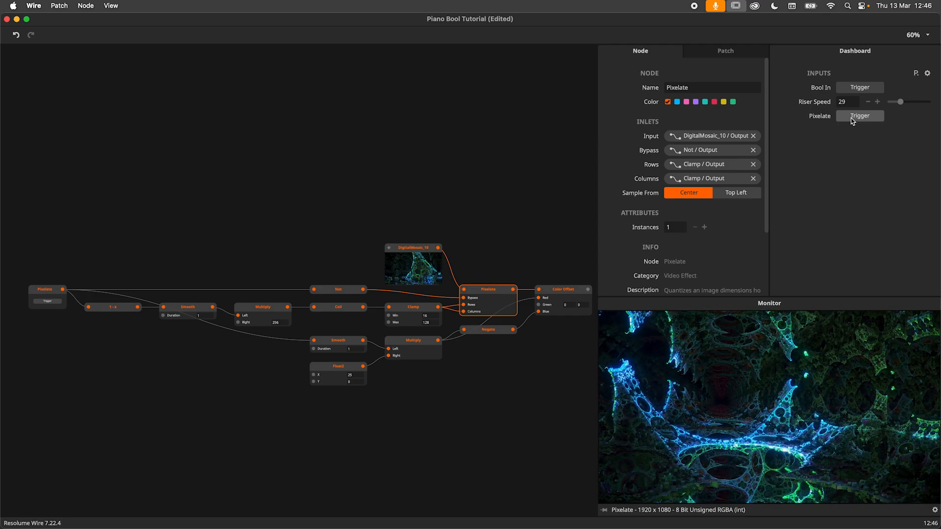
{"action": "left_click", "coordinate": [853, 120]}
{"action": "left_click", "coordinate": [852, 120]}
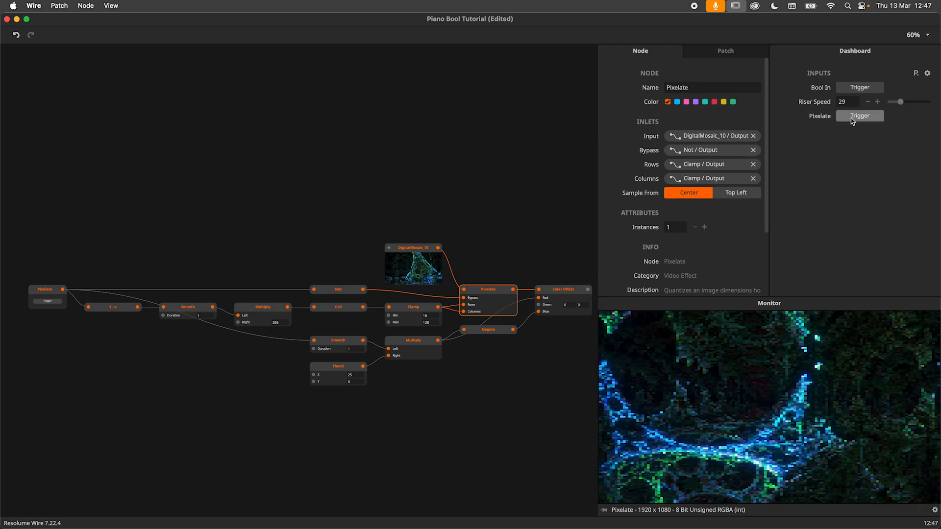